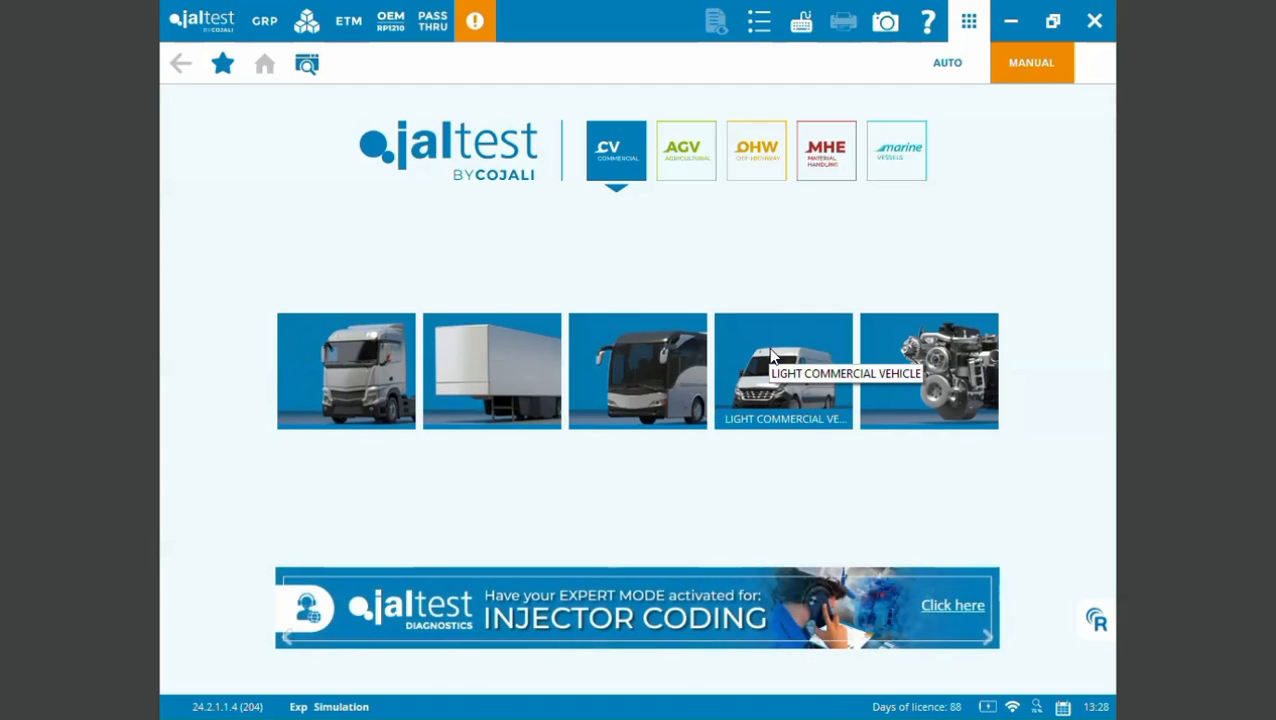
- Look through the available component manufacturer brands under commercial vehicles, and return to the home screen
click(916, 355)
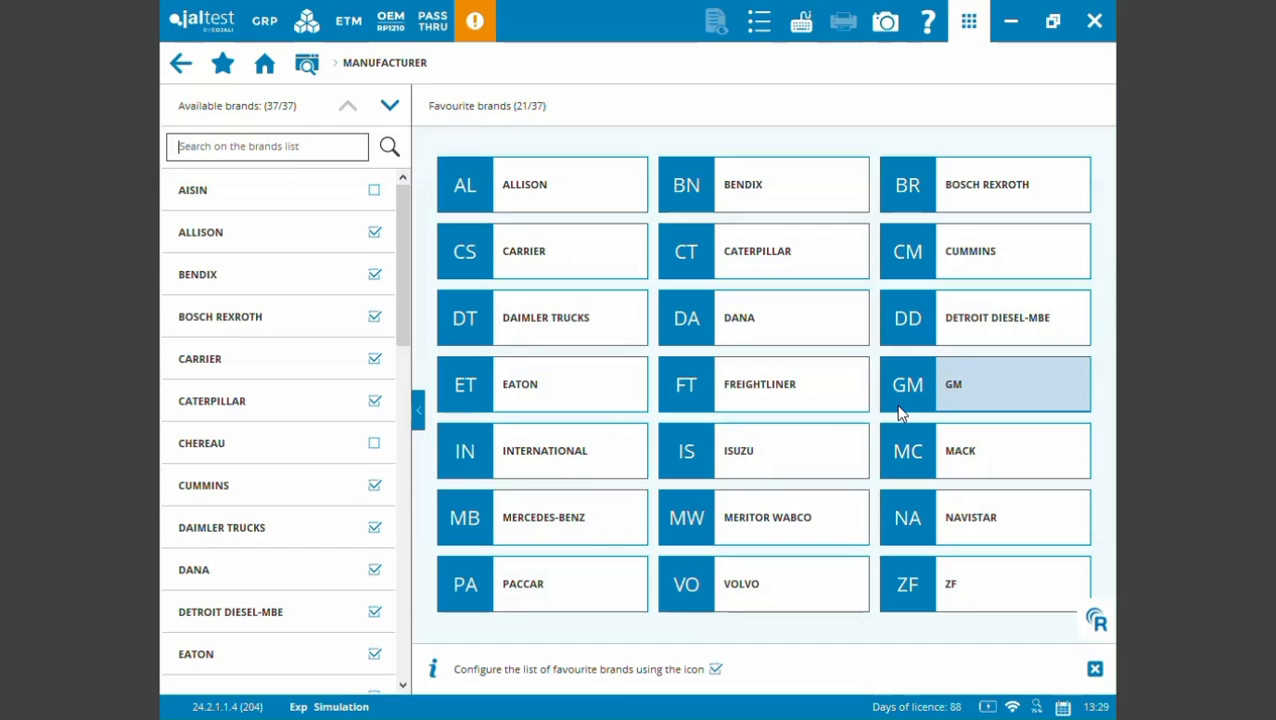
click(178, 66)
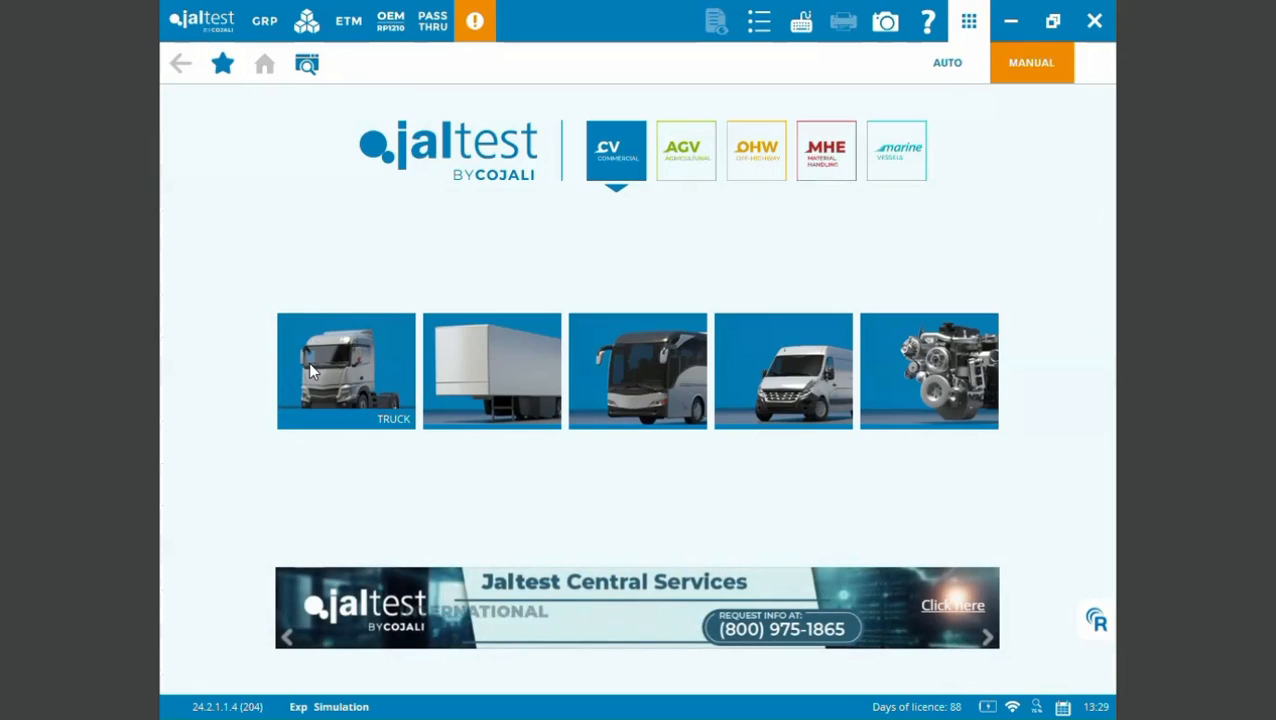
- Browse the truck brands and view Peterbilt's 200 Series and 500 Series models, and return to the home screen
click(310, 371)
click(310, 371)
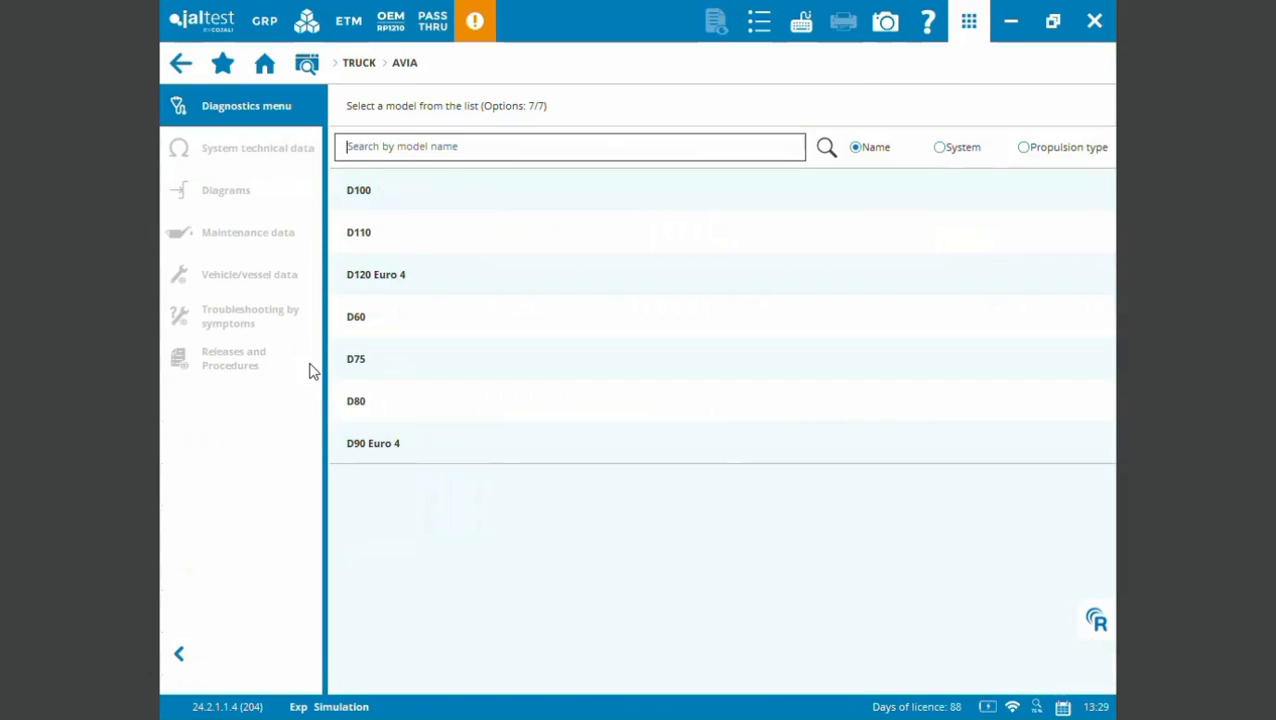
click(183, 66)
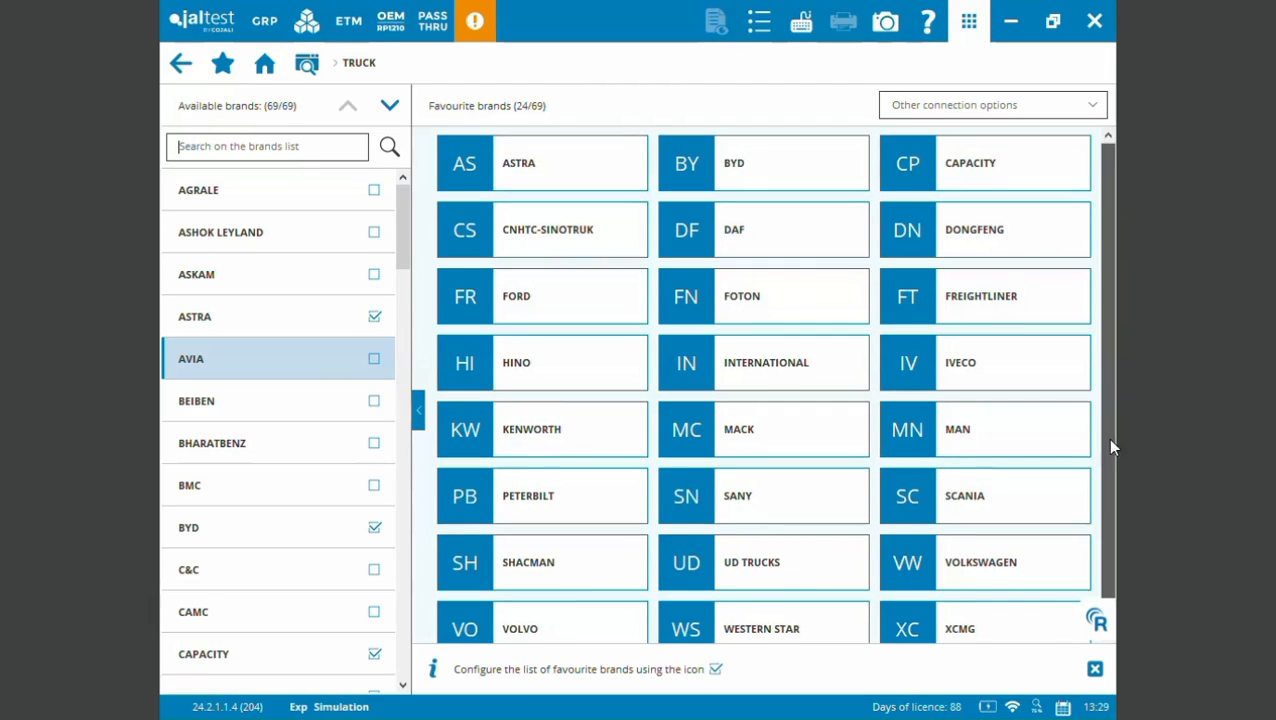
drag(1107, 438, 1107, 510)
click(578, 475)
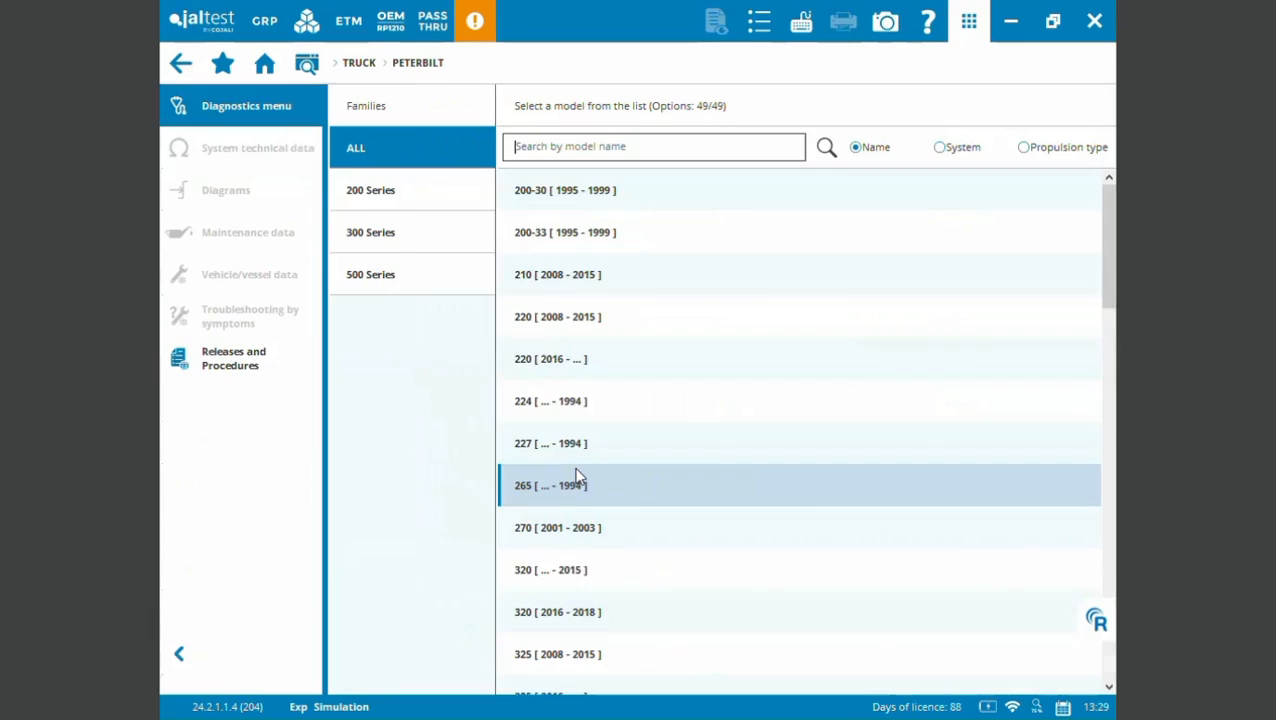
click(448, 190)
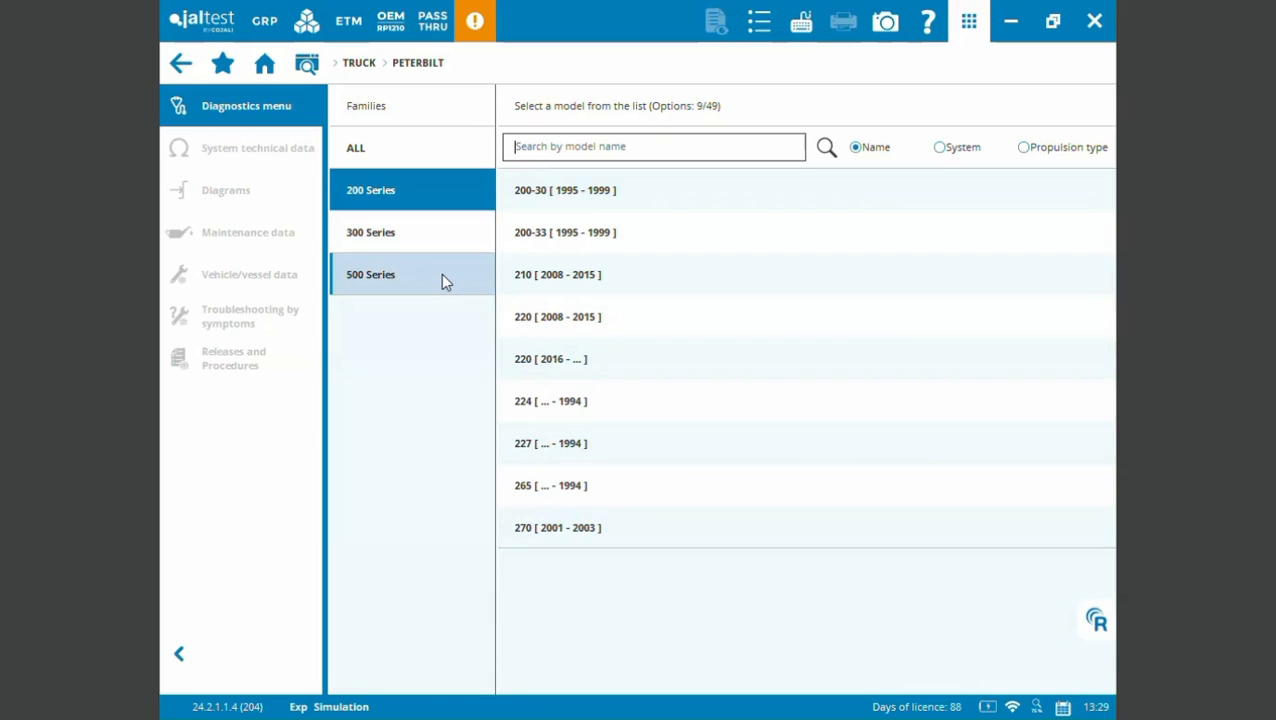
click(440, 275)
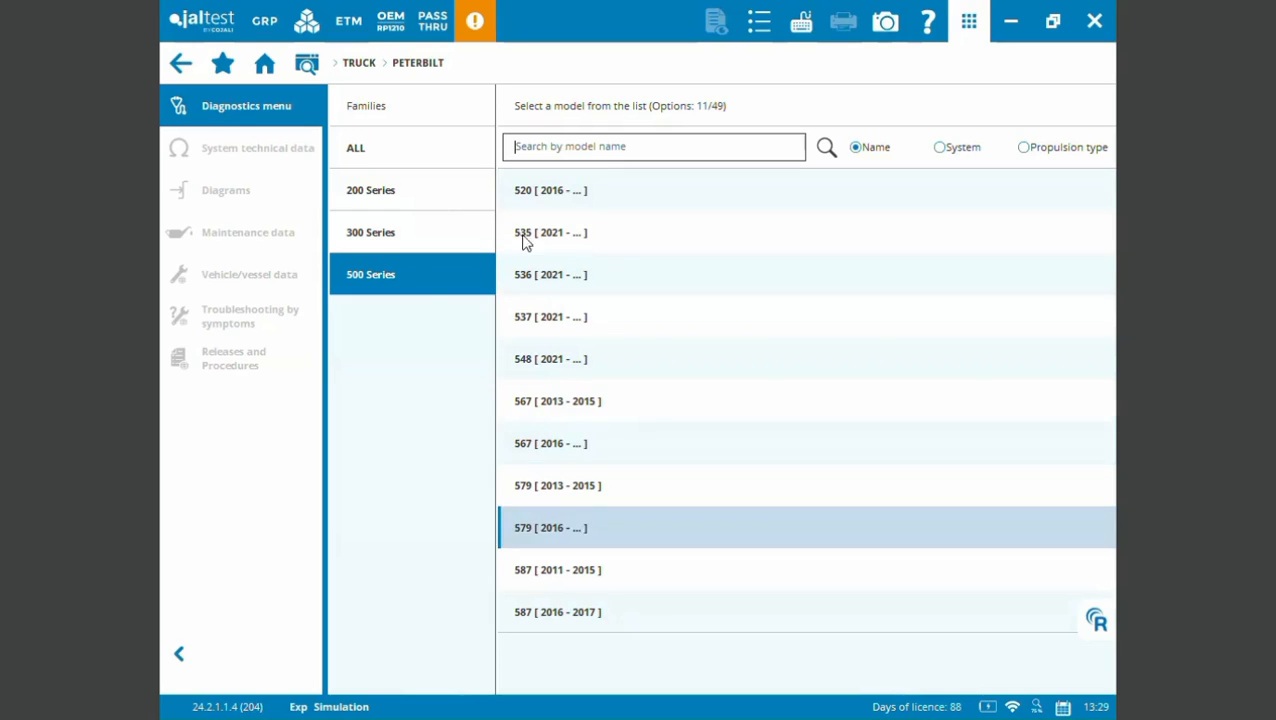
click(181, 64)
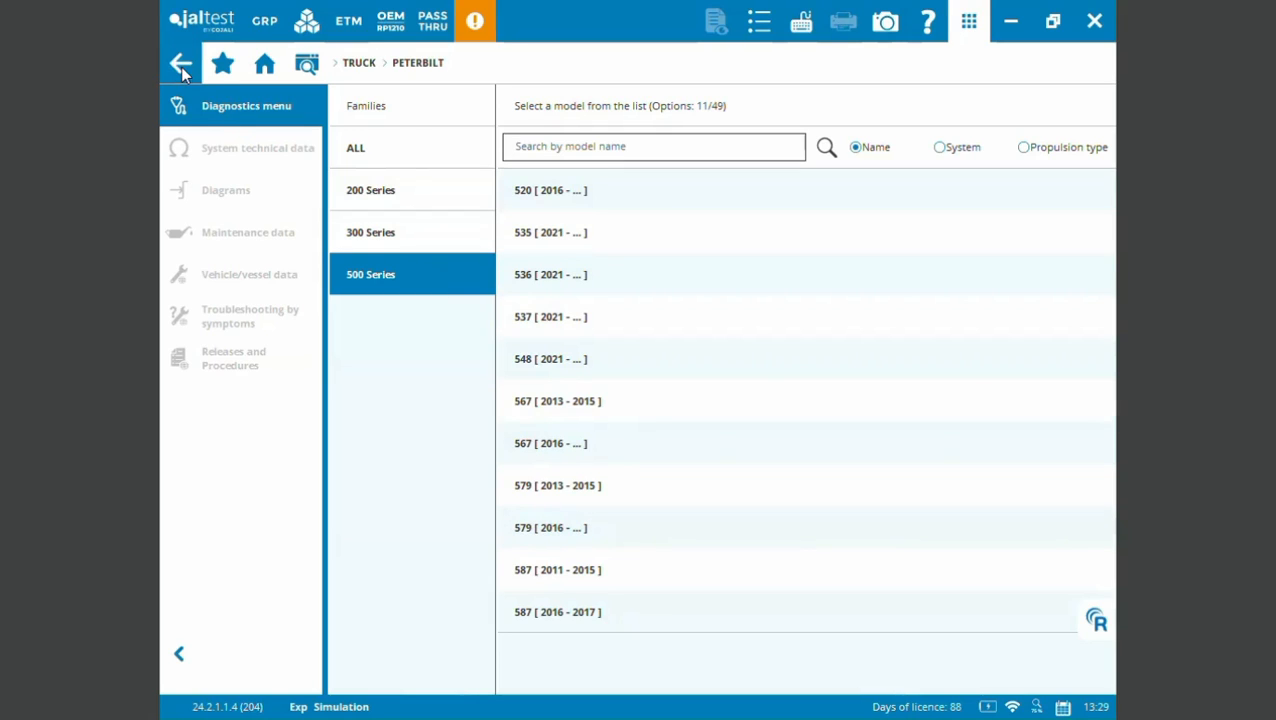
click(182, 68)
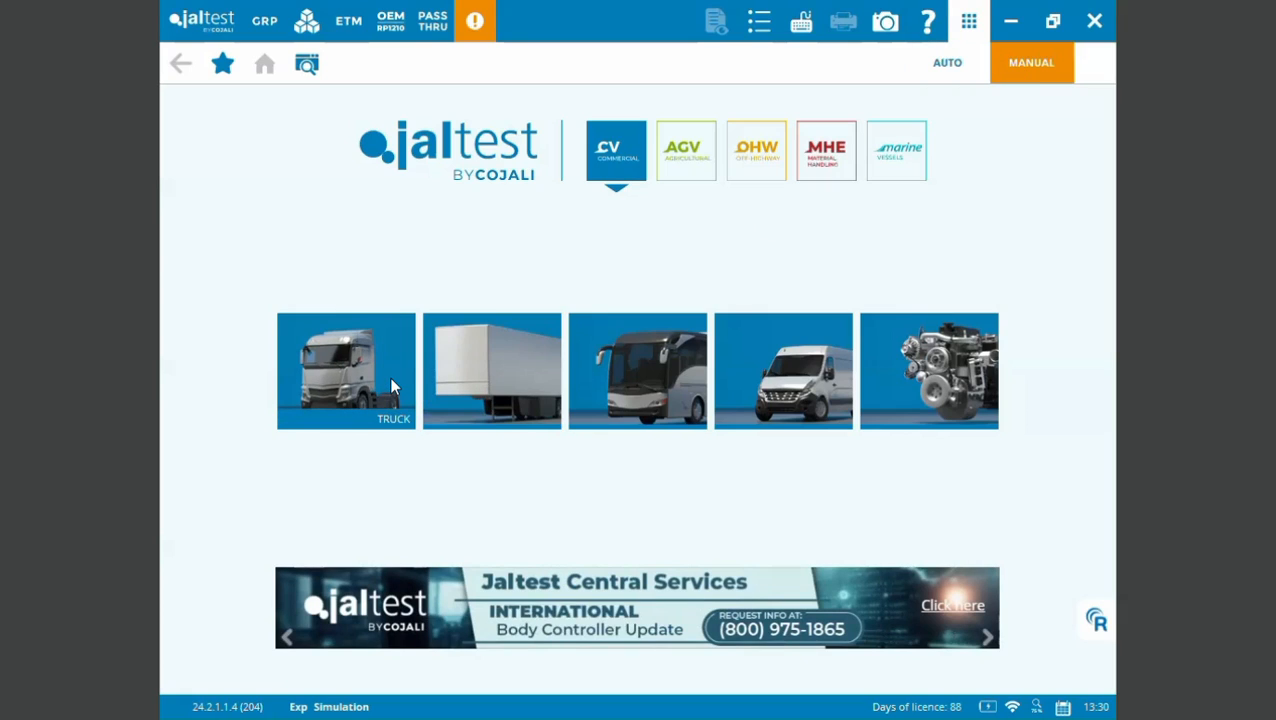
- Start an automatic System Scan + Read fault codes through the Heavy Duty 9 Pin connector, and leave the scan while it is reading
click(945, 72)
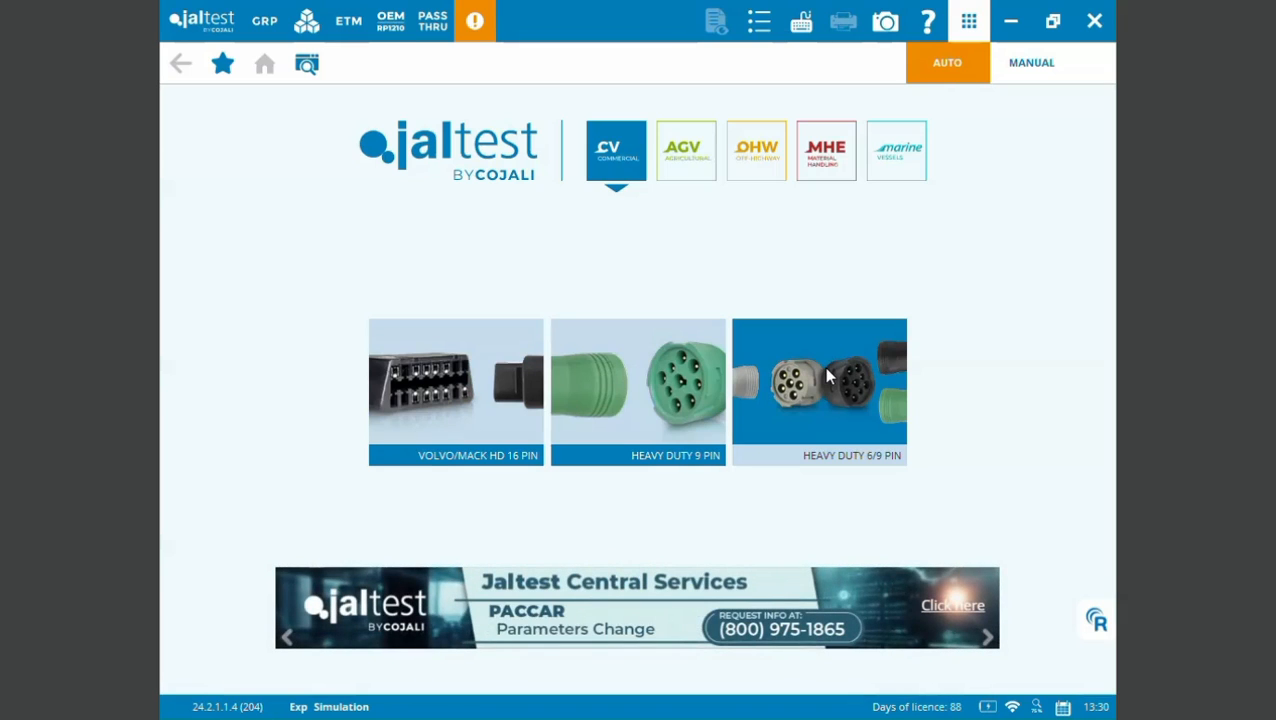
click(655, 383)
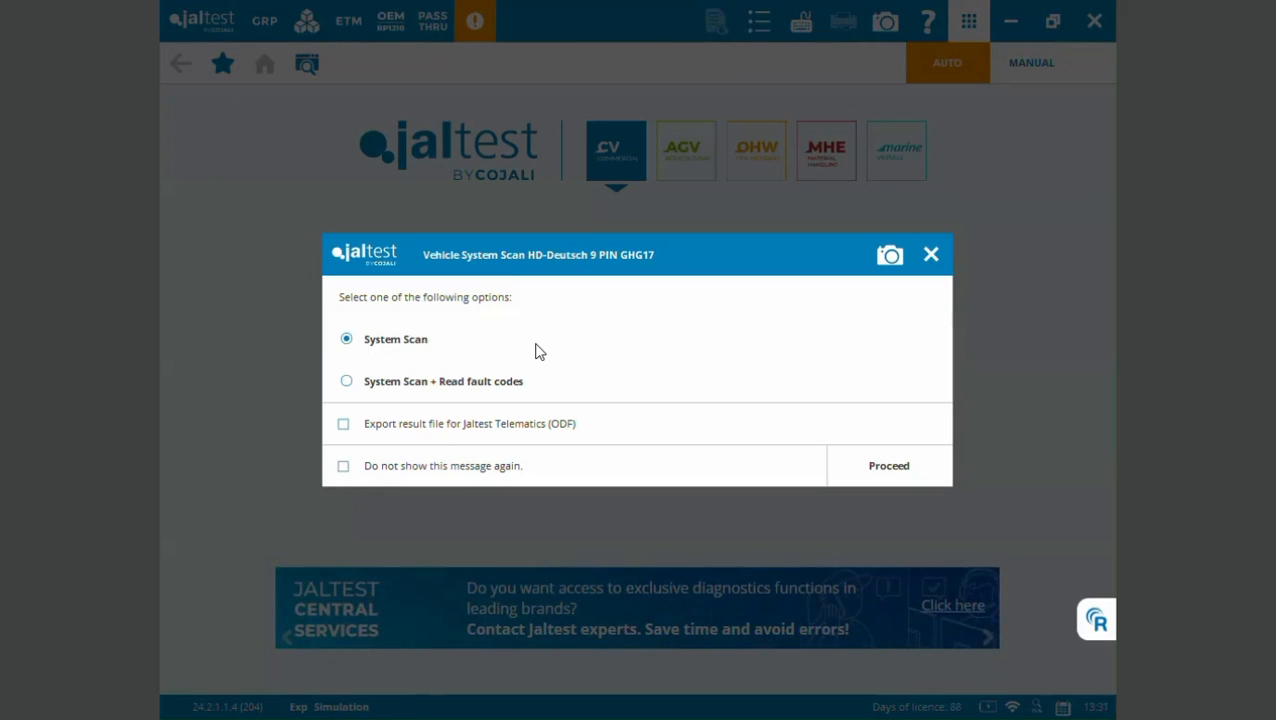
click(346, 382)
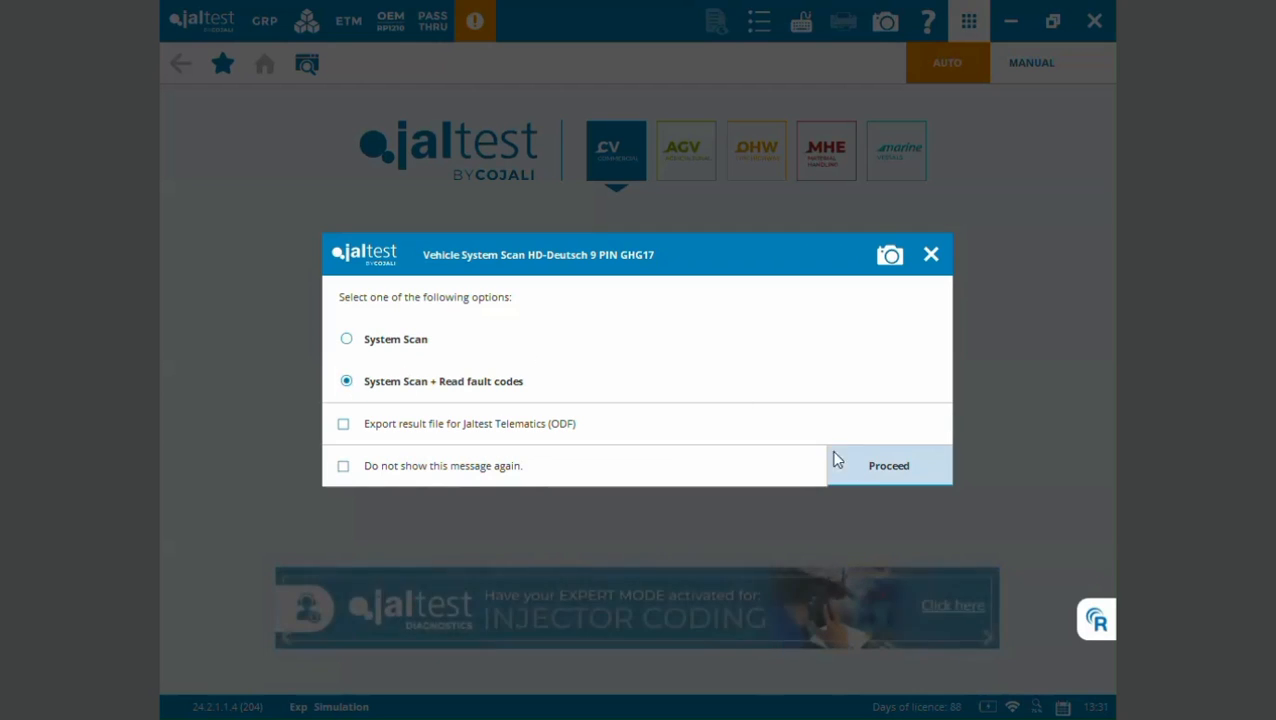
click(870, 472)
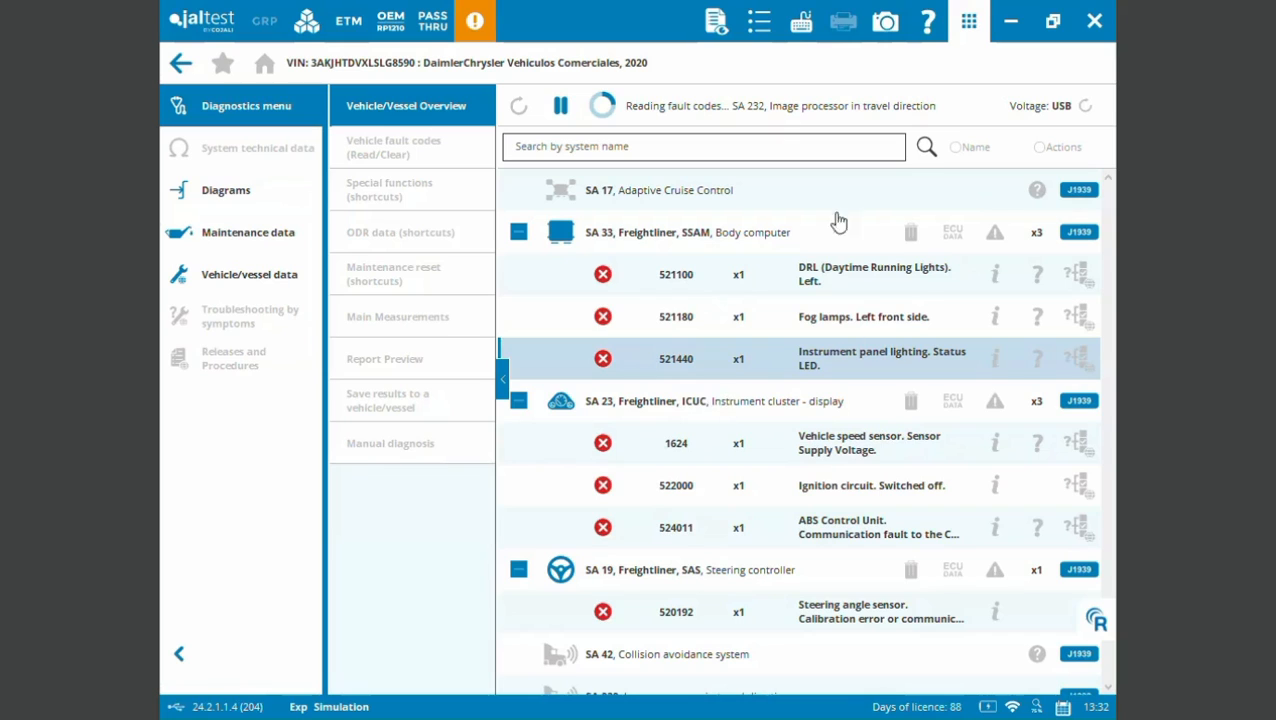
click(181, 67)
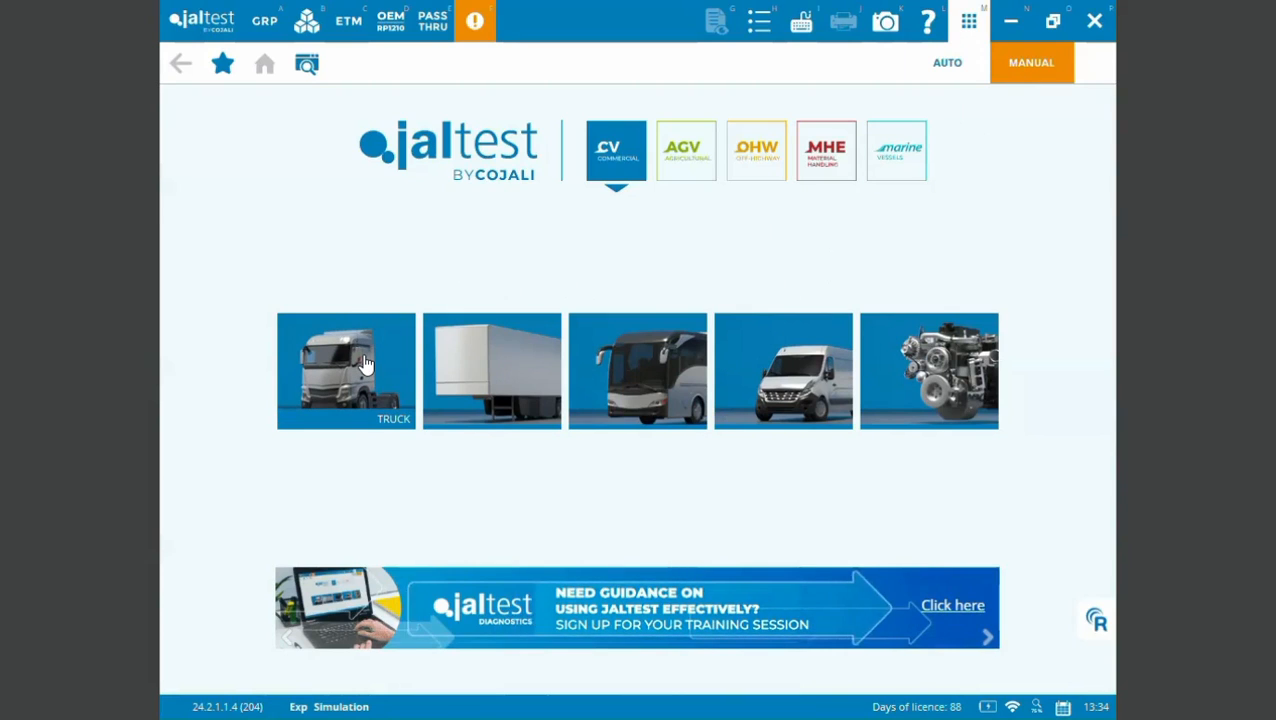
- Manually select the Peterbilt 567 [ 2016 - ... ] from the 500 Series truck models
click(366, 365)
drag(1116, 433, 1116, 532)
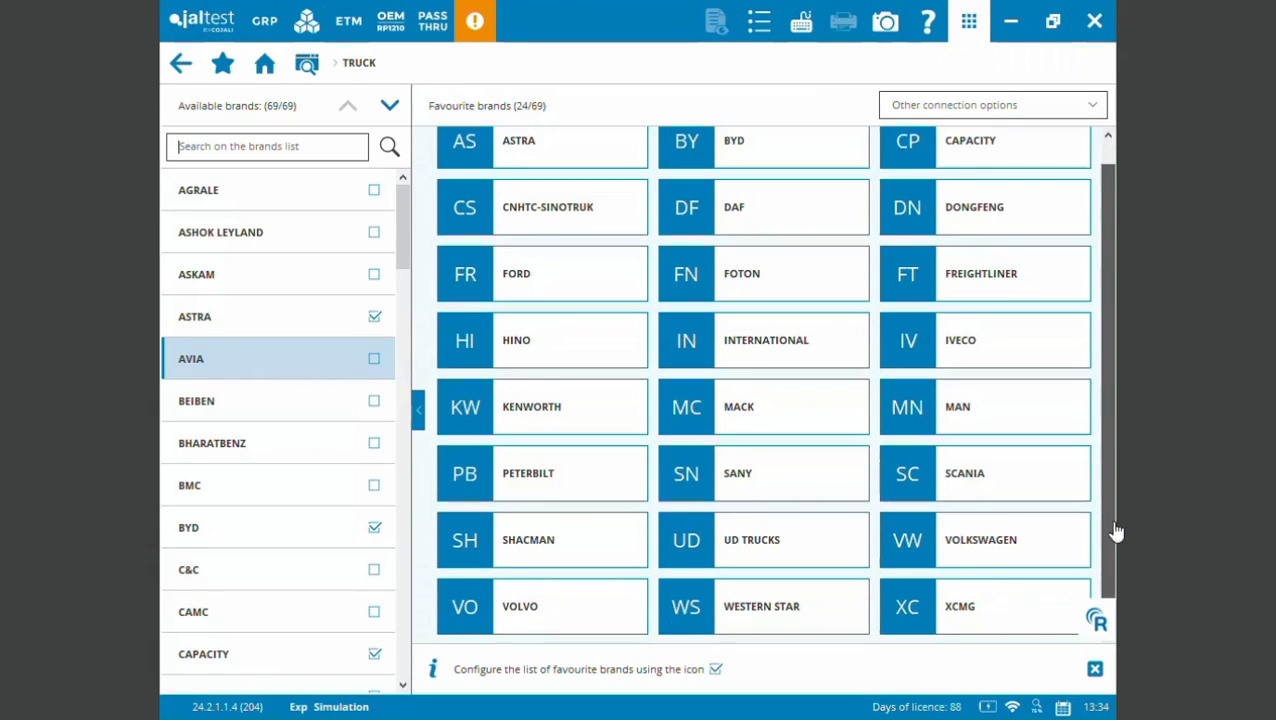
click(592, 484)
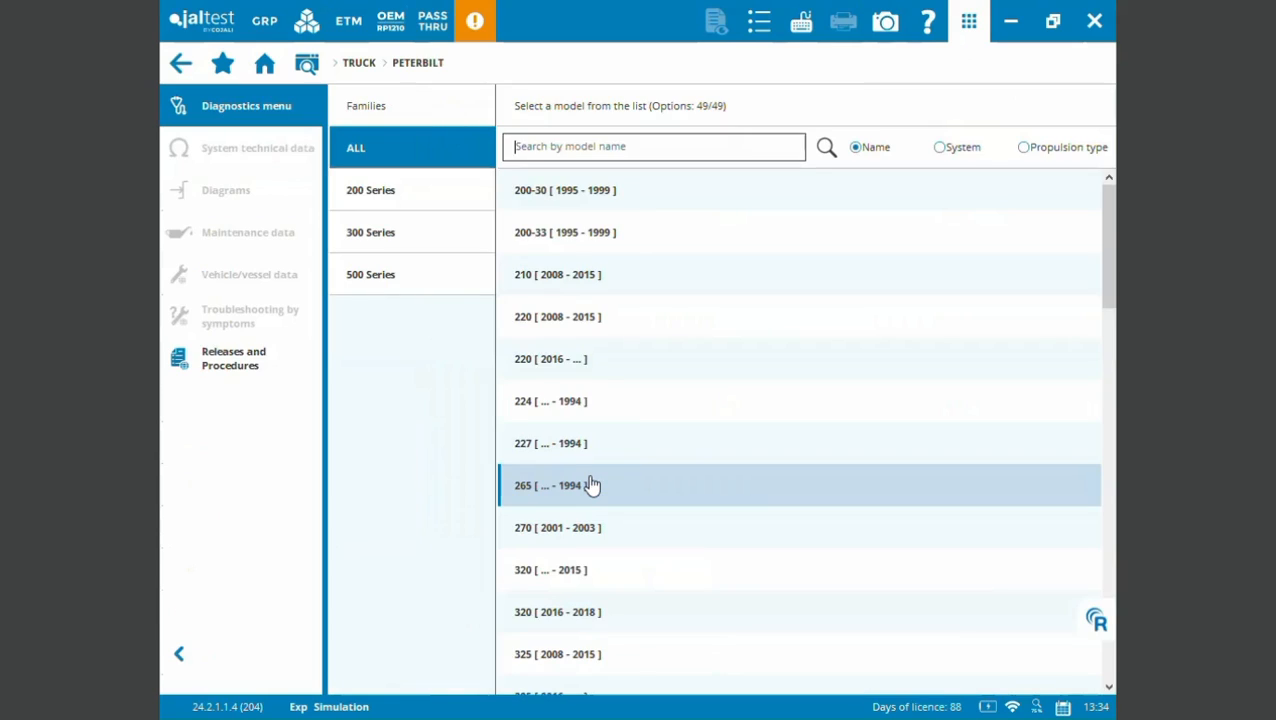
click(421, 275)
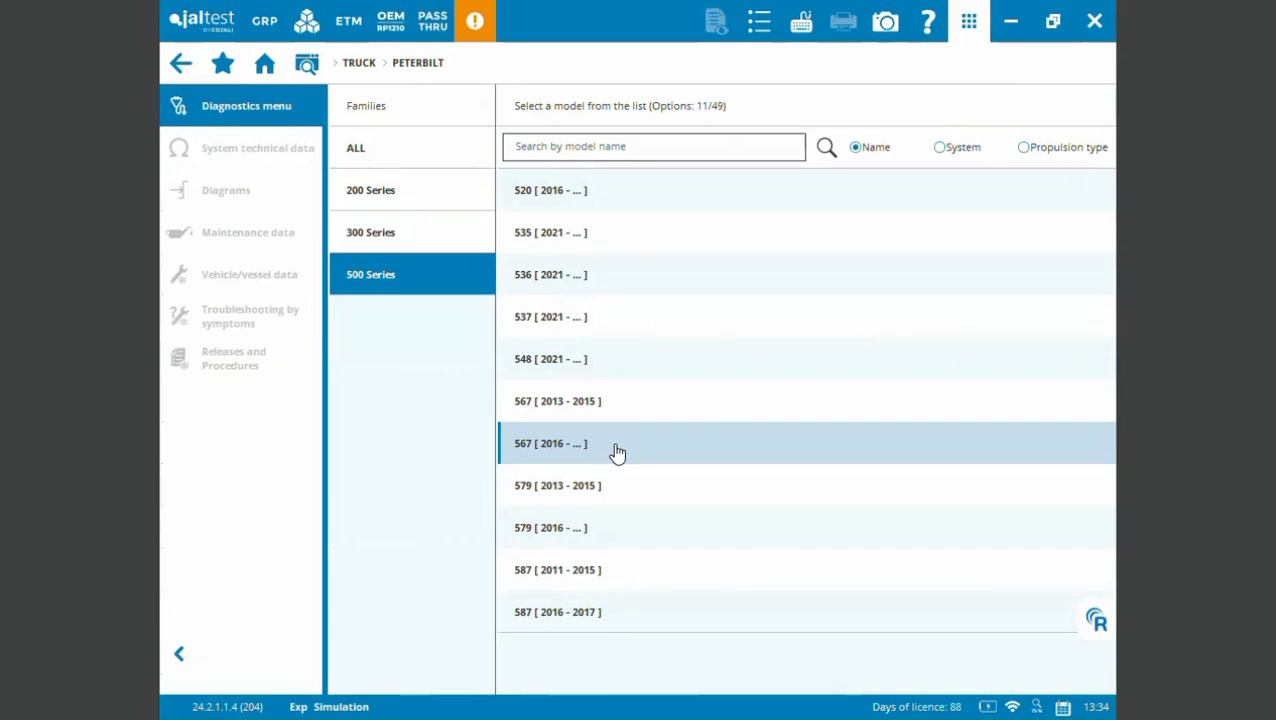
click(617, 453)
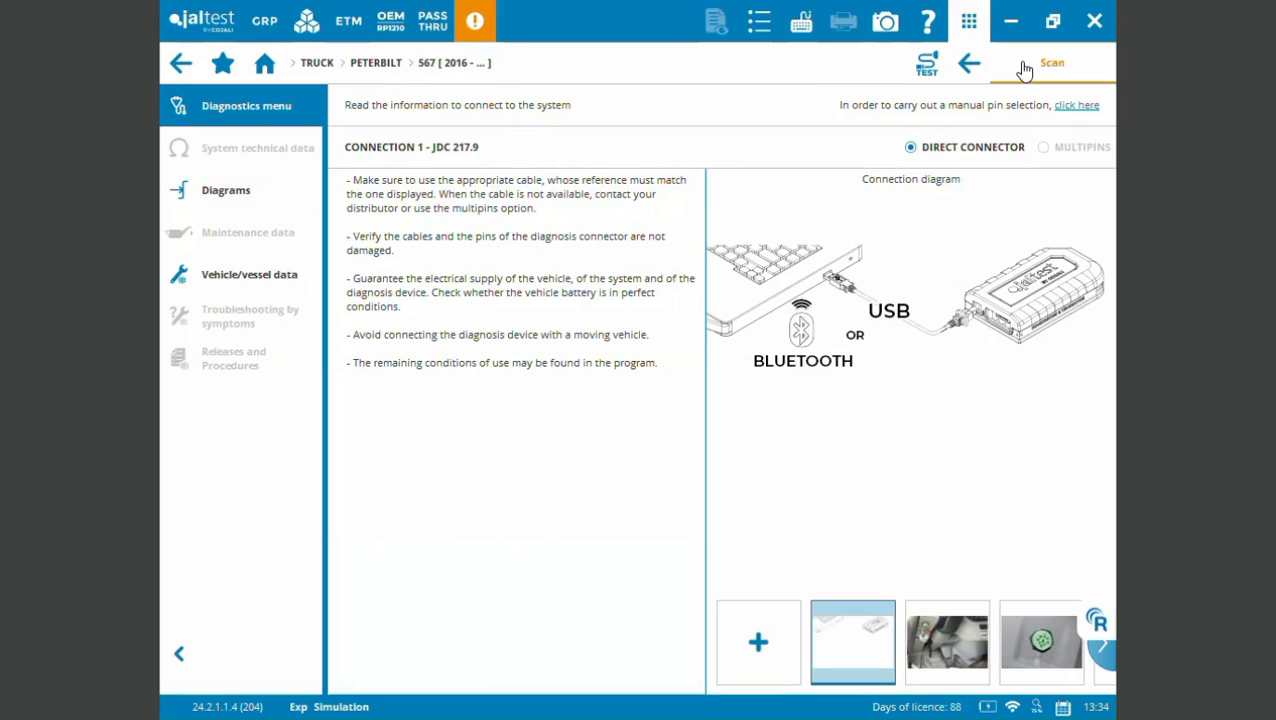
- Try to scan the manually selected Peterbilt 567, and return to the home screen
click(1024, 68)
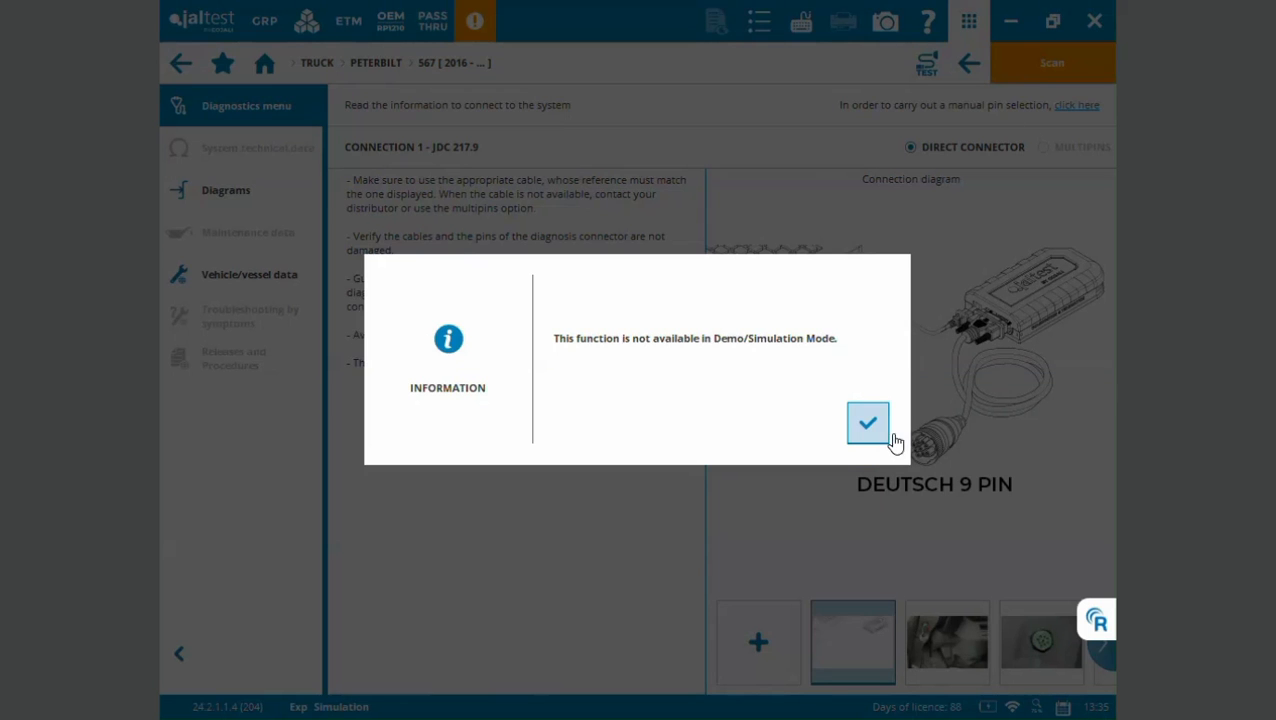
click(867, 424)
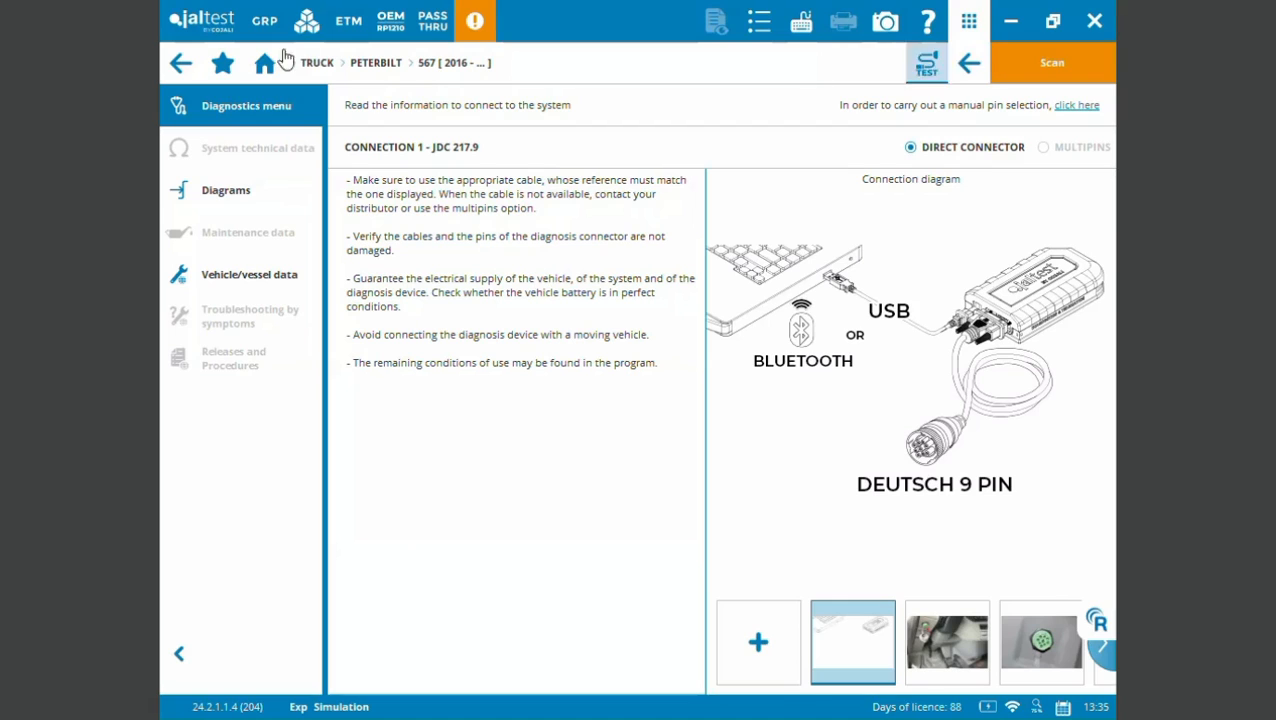
click(182, 66)
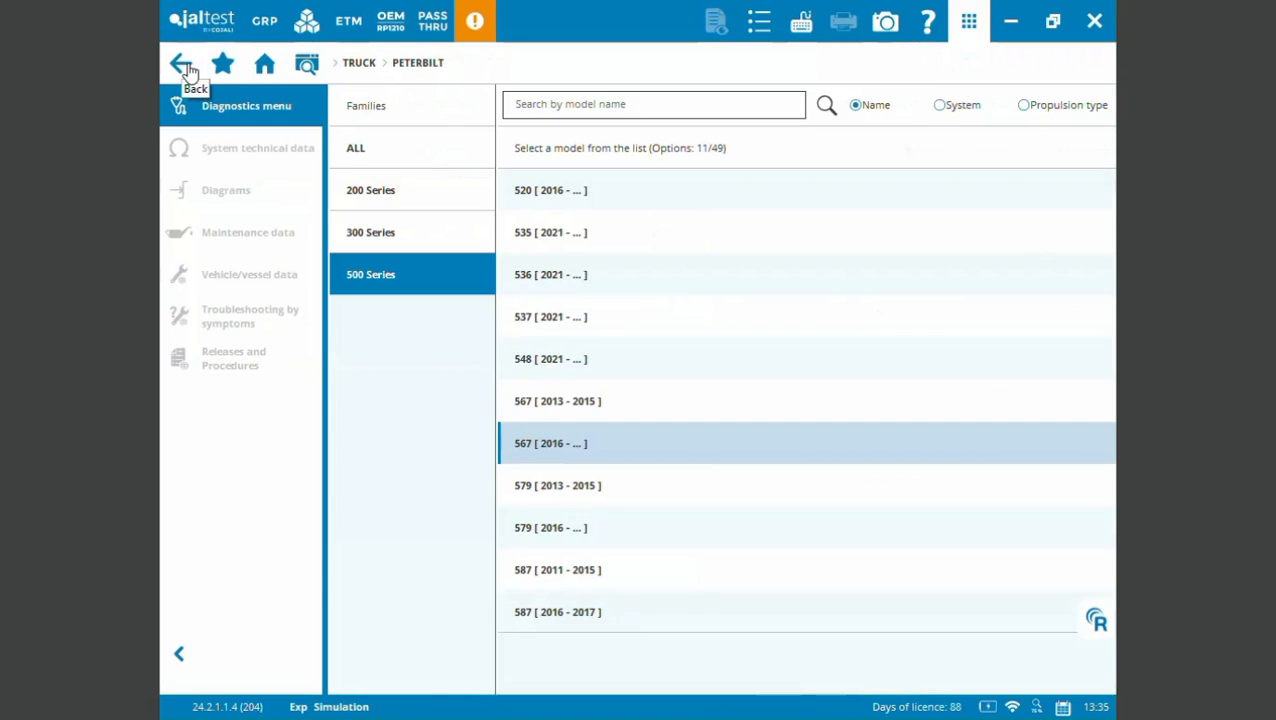
click(184, 68)
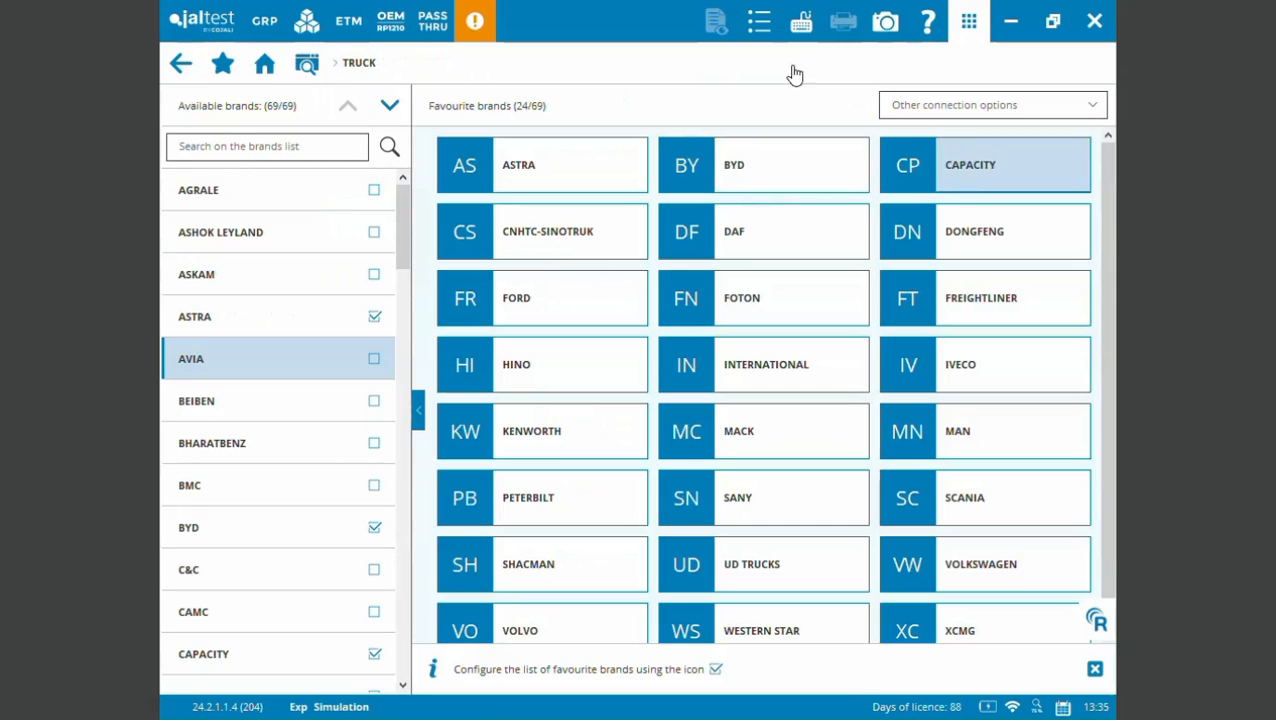
click(300, 75)
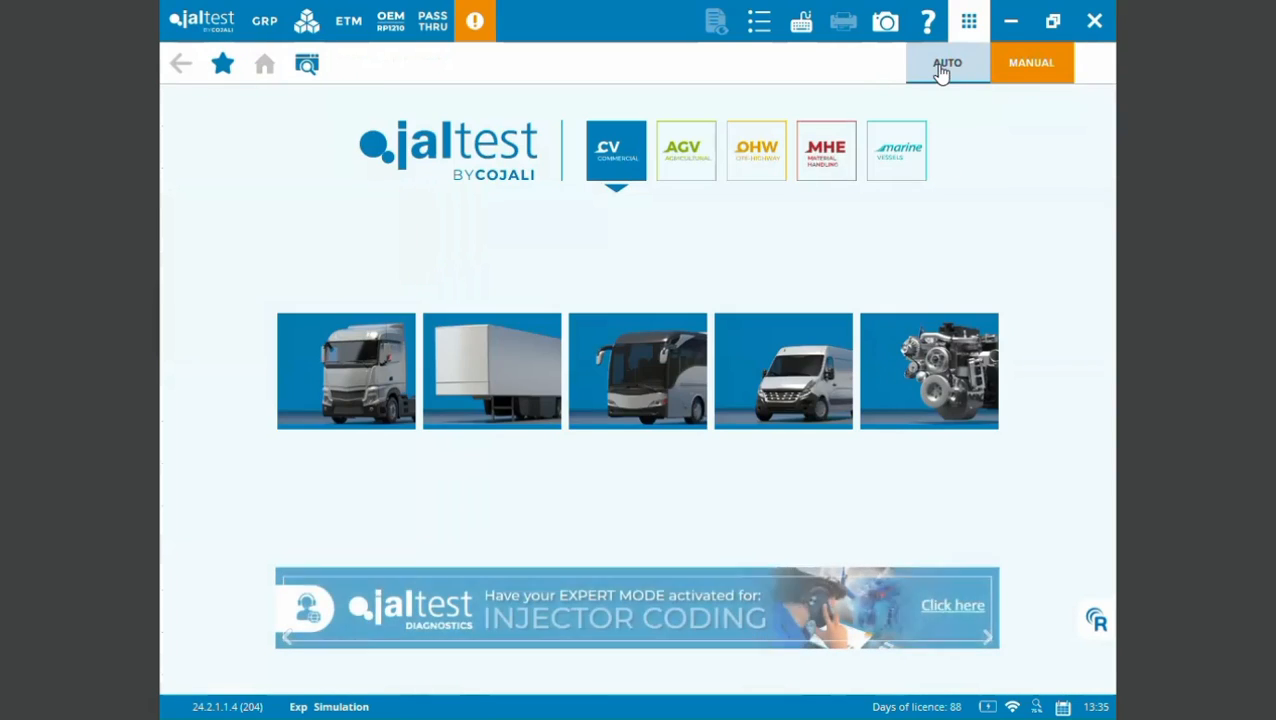
- Run an automatic System Scan + Read fault codes using the Heavy Duty 9 Pin connector
click(943, 72)
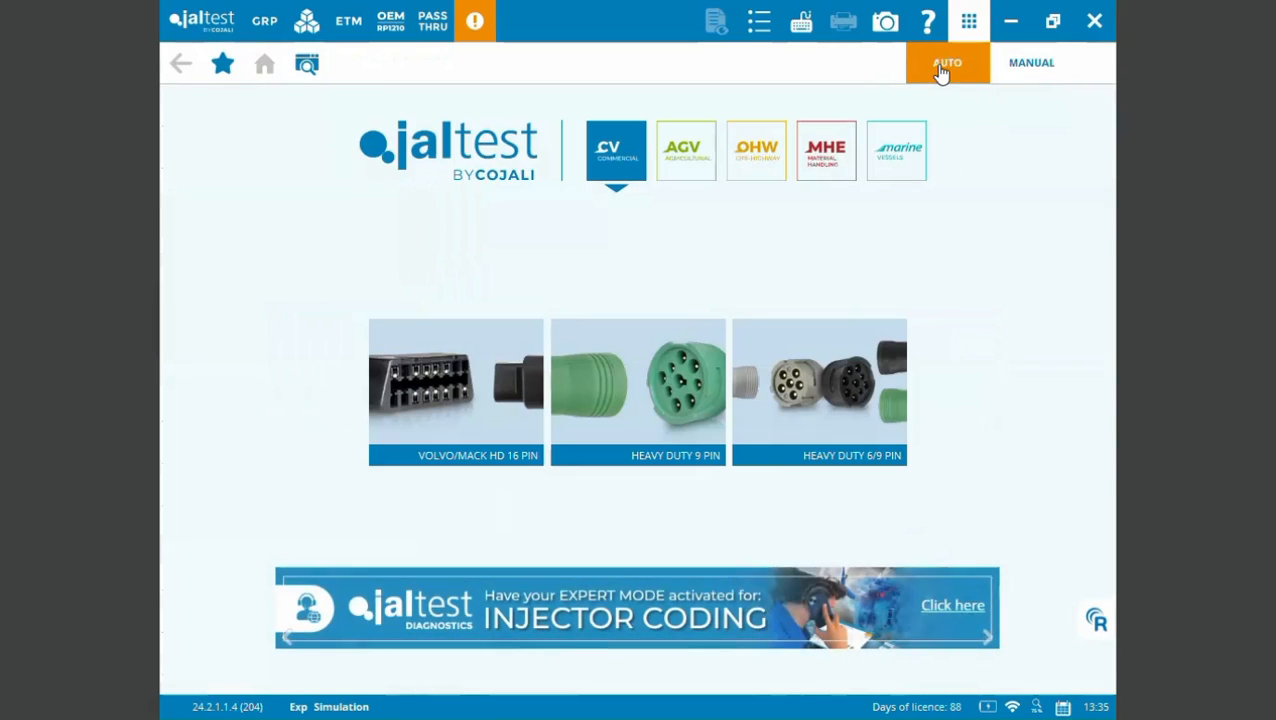
click(630, 377)
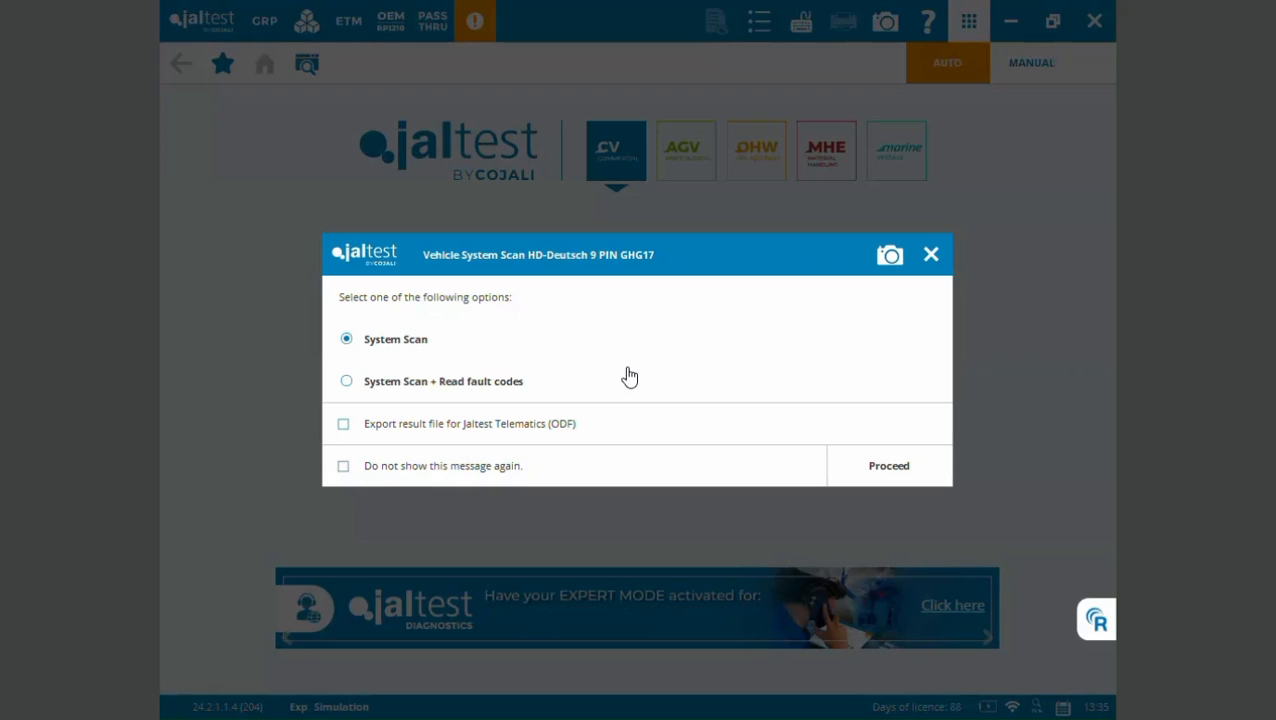
click(348, 384)
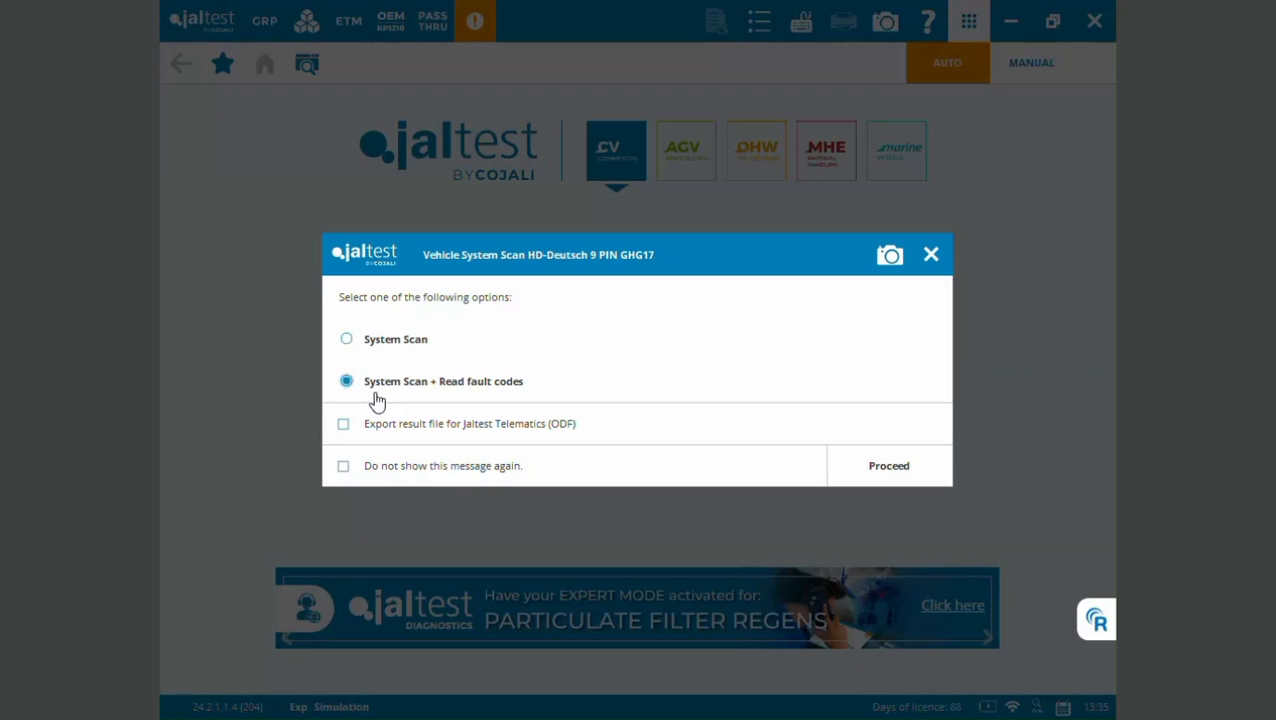
click(923, 474)
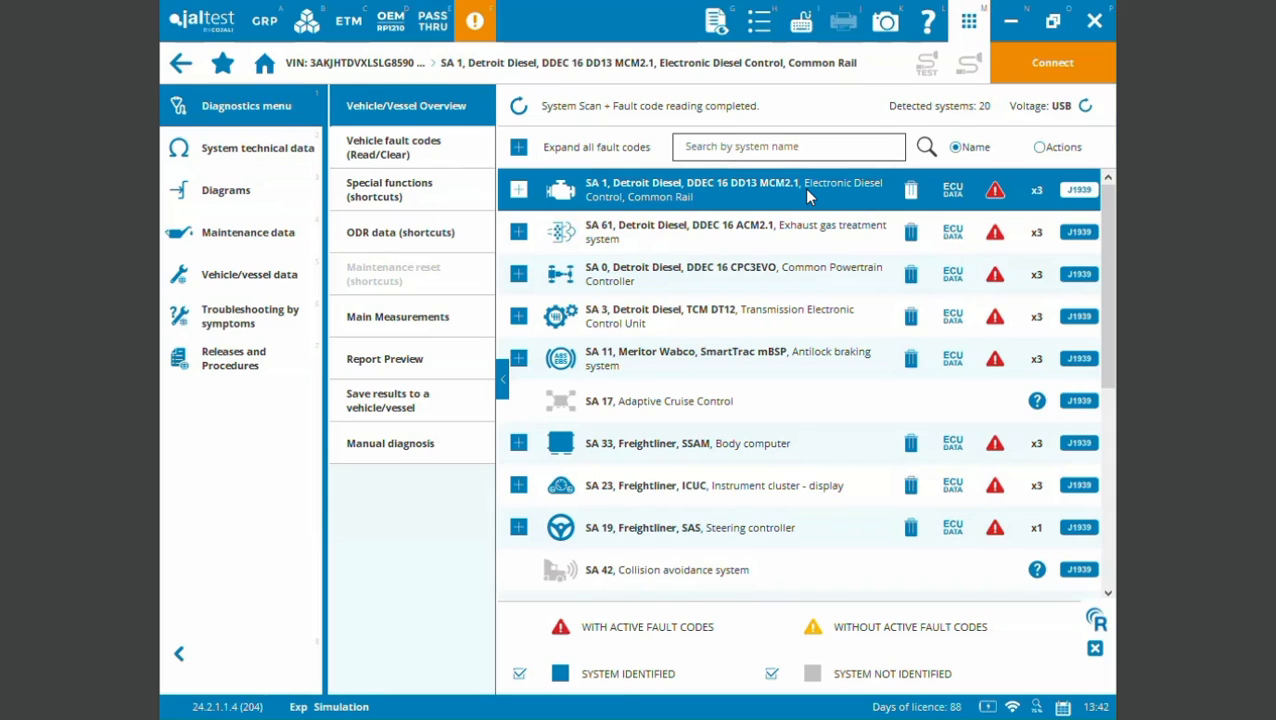
- Expand the fault codes of the SA 1 Detroit Diesel engine control system to read them, and collapse them again
click(518, 190)
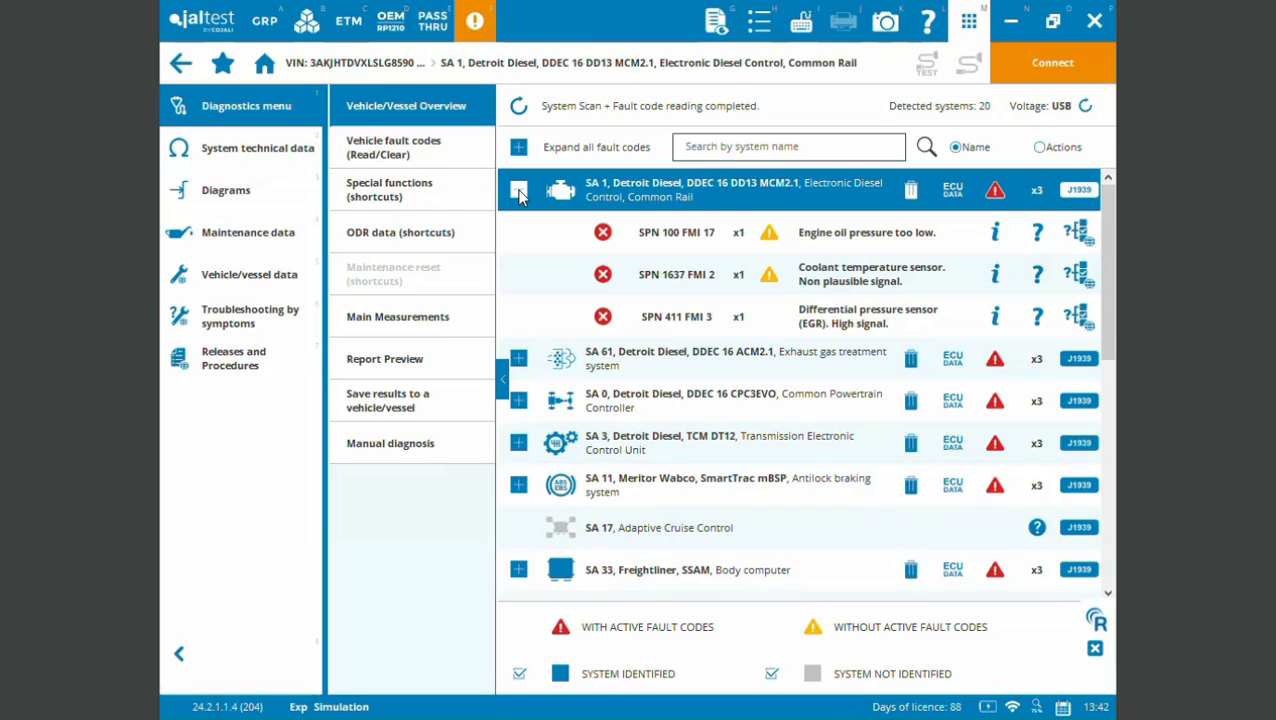
click(518, 190)
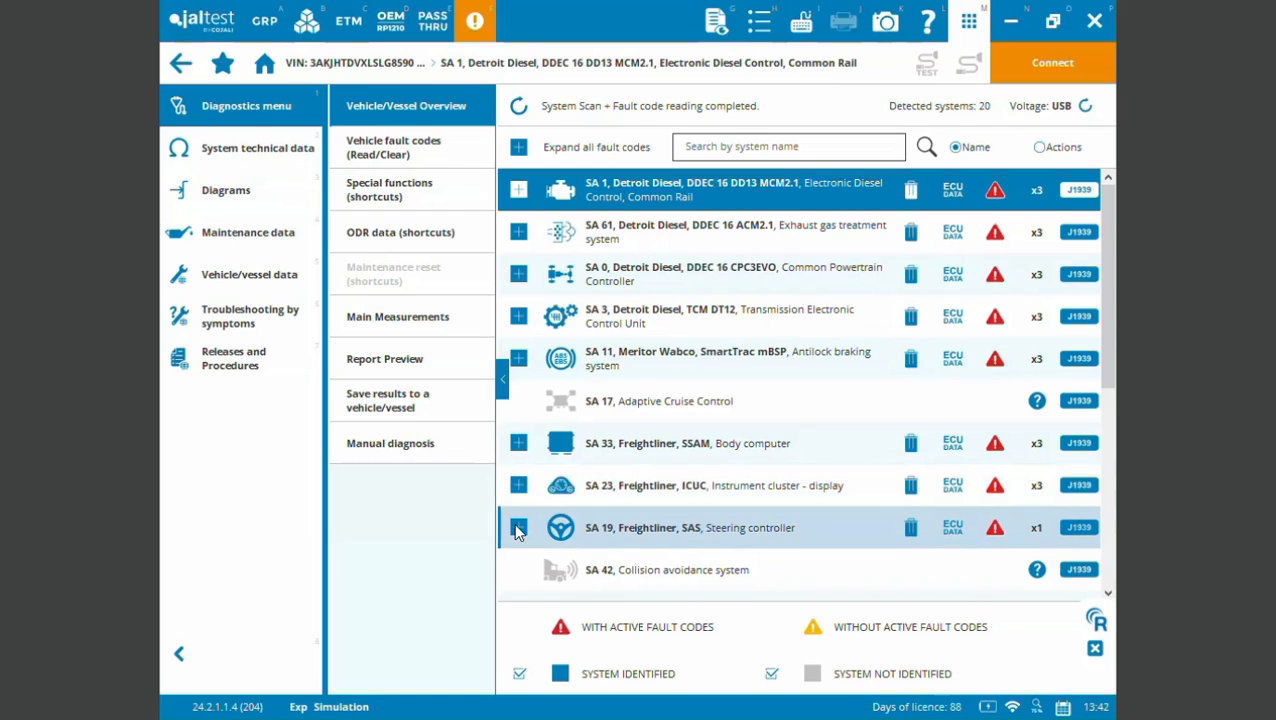
- Examine the full list of scanned systems down to the SA 76 Radio, and return to the SA 1 engine system
scroll(614, 511, down, 3)
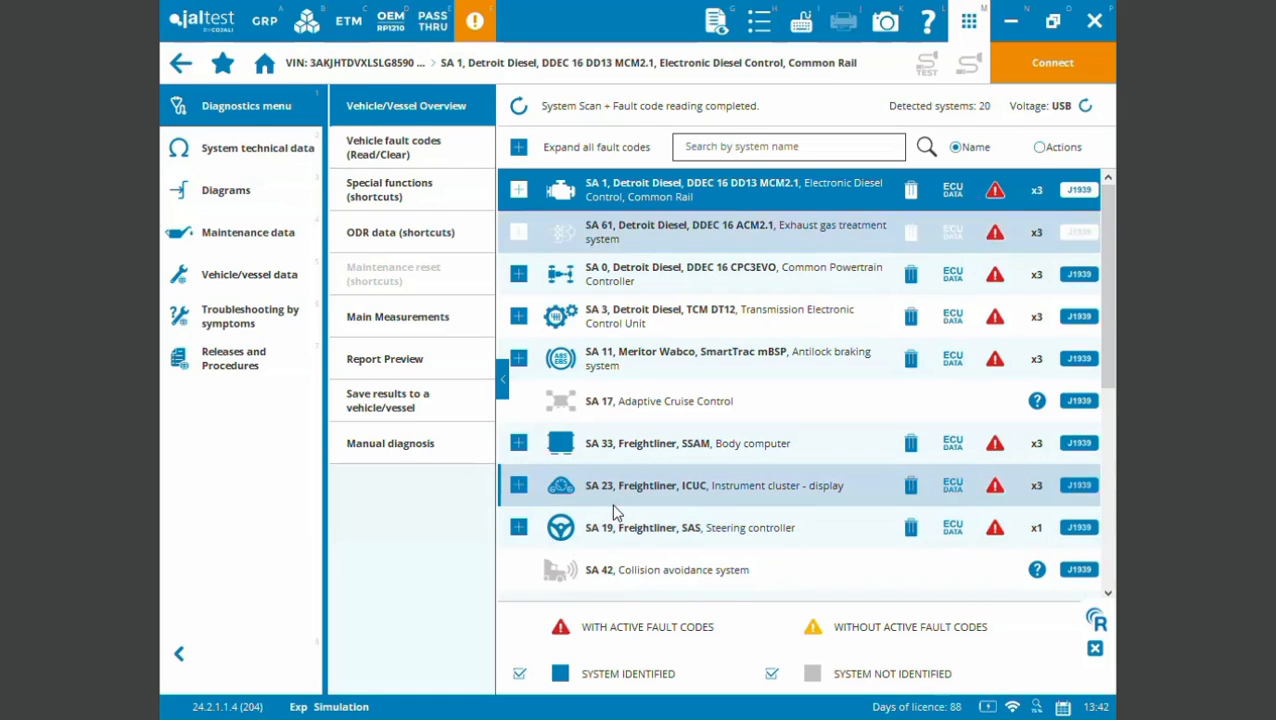
key(Down)
key(Down)
key(Down)
key(Down)
key(Down)
key(Down)
key(Down)
key(Down)
key(Down)
key(Down)
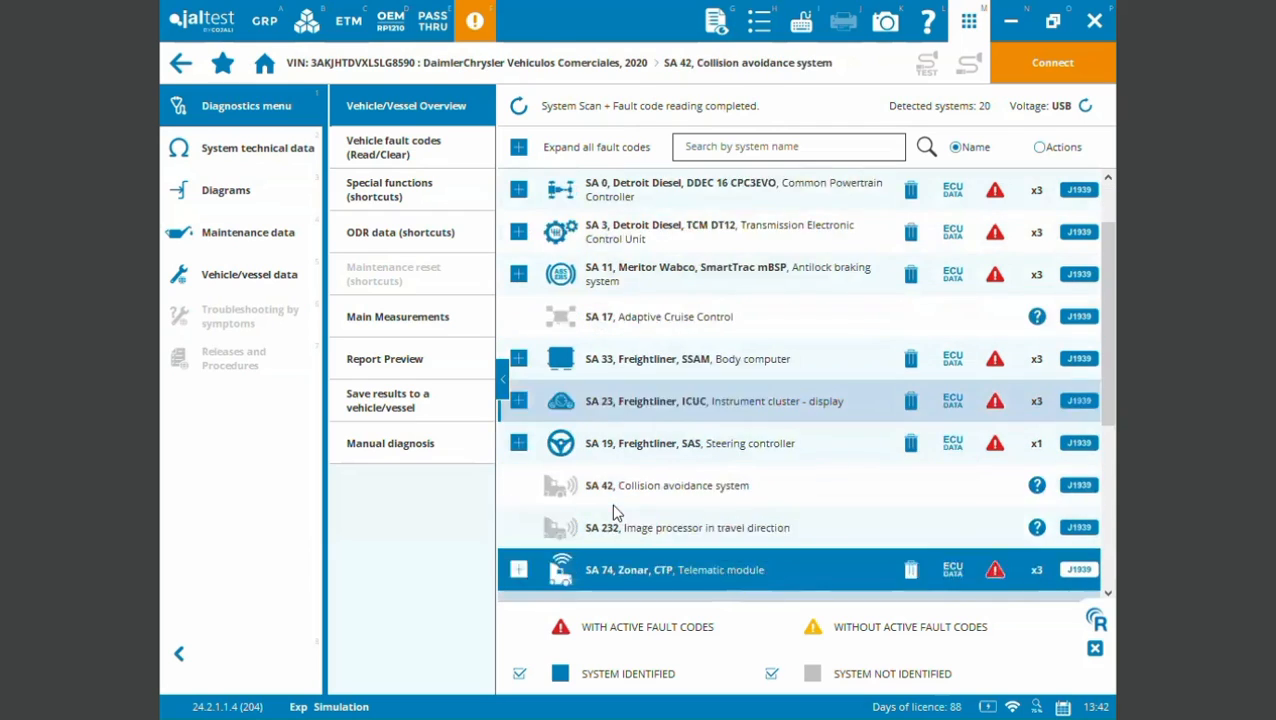
key(Down)
key(Down)
key(Down)
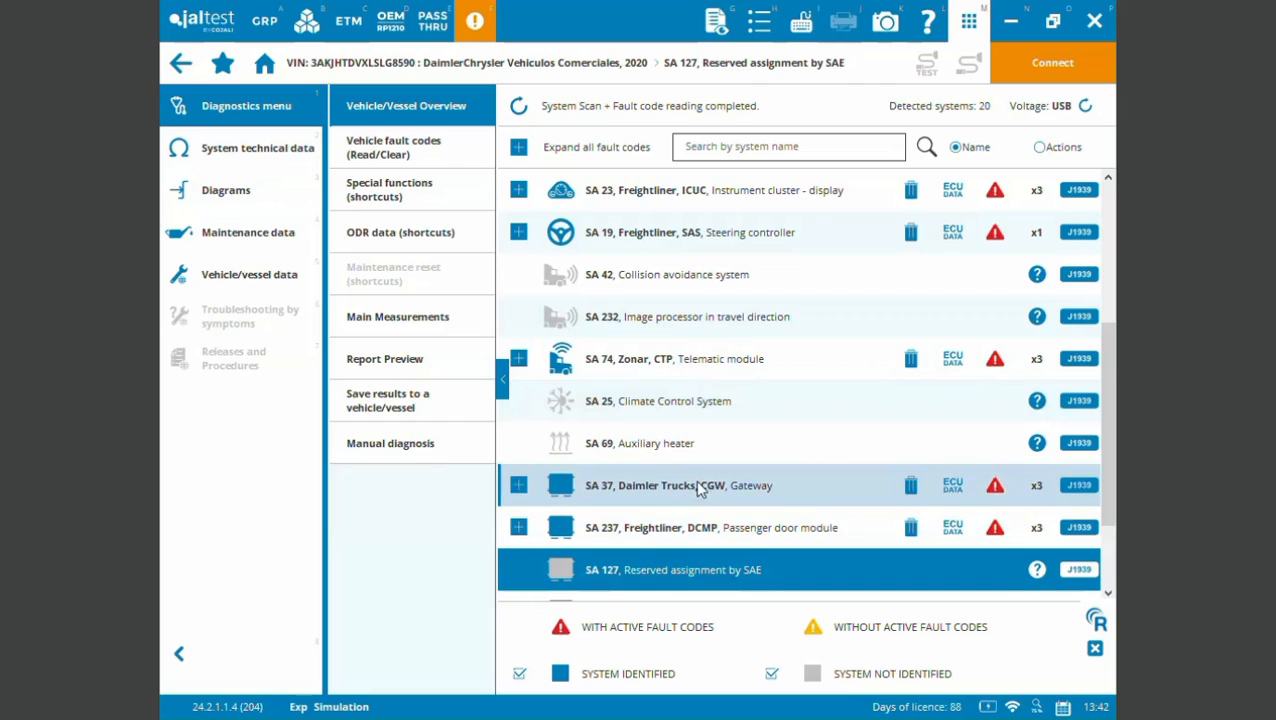
key(Down)
key(Down)
key(Down)
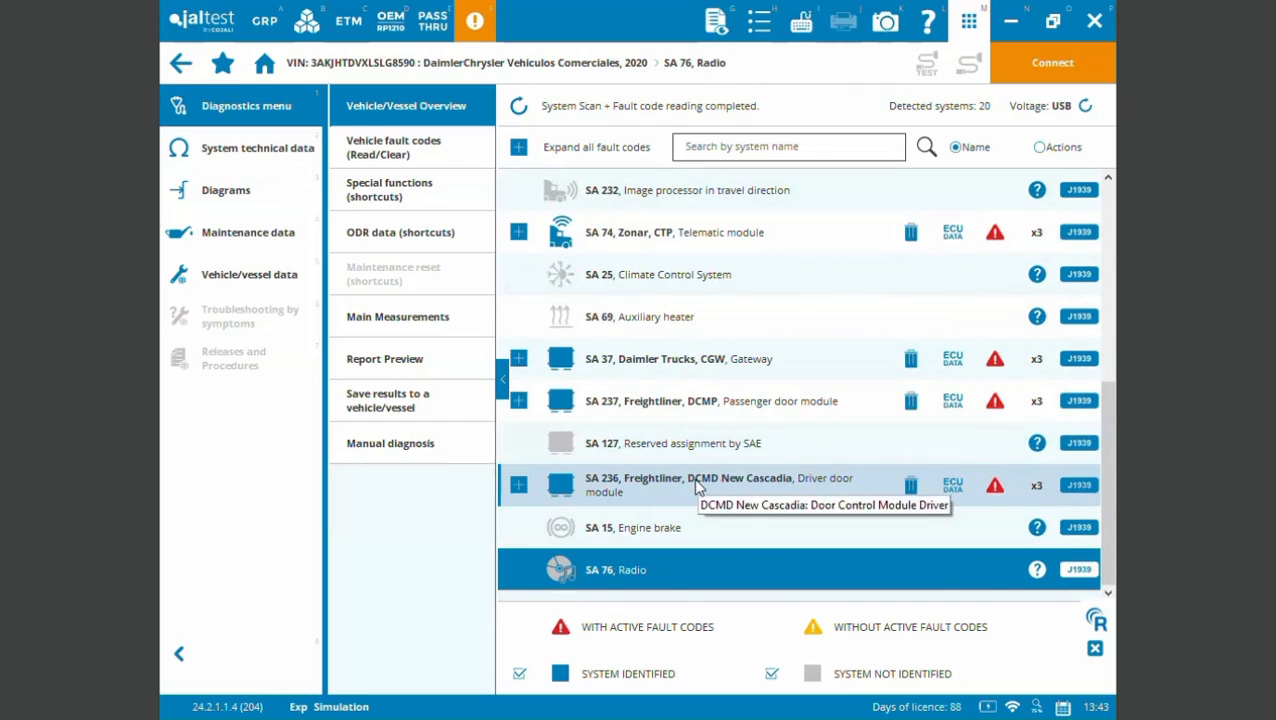
key(Up)
key(Up)
key(Up)
key(Up)
key(Up)
key(Up)
key(Up)
key(Up)
key(Up)
key(Up)
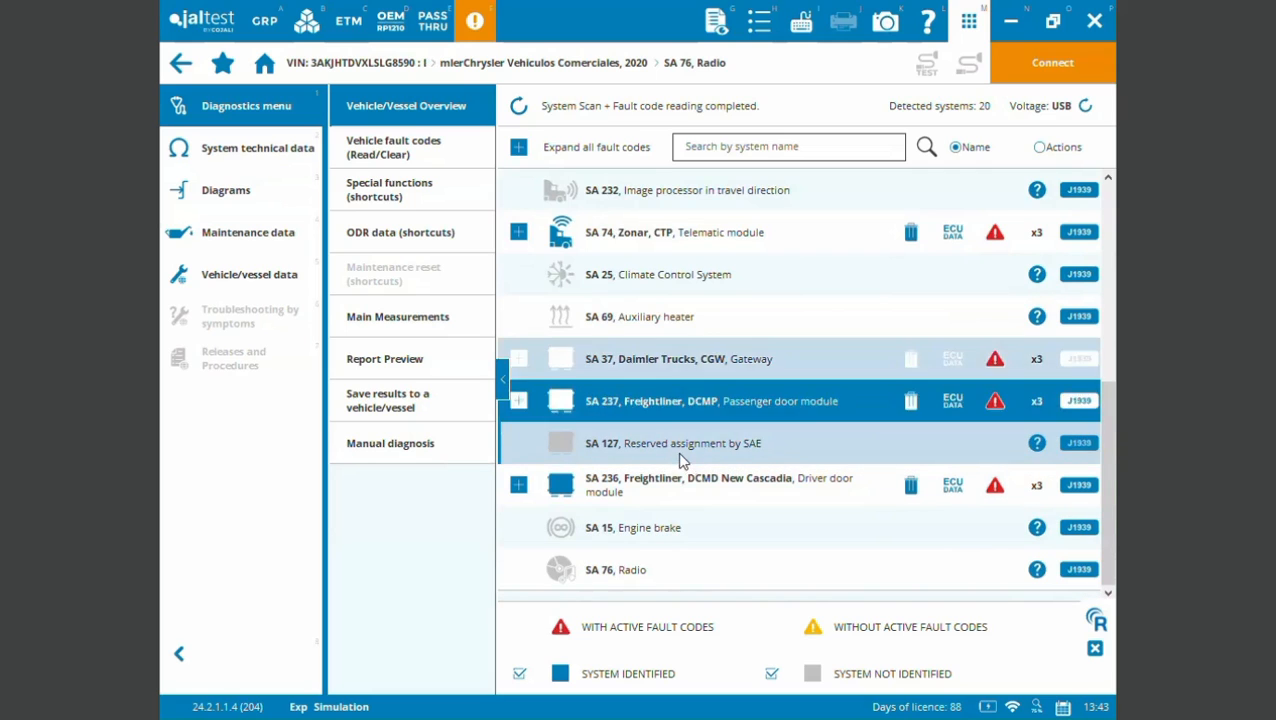
key(Up)
key(Up)
key(Up)
key(Up)
key(Up)
key(Up)
key(Up)
key(Up)
key(Up)
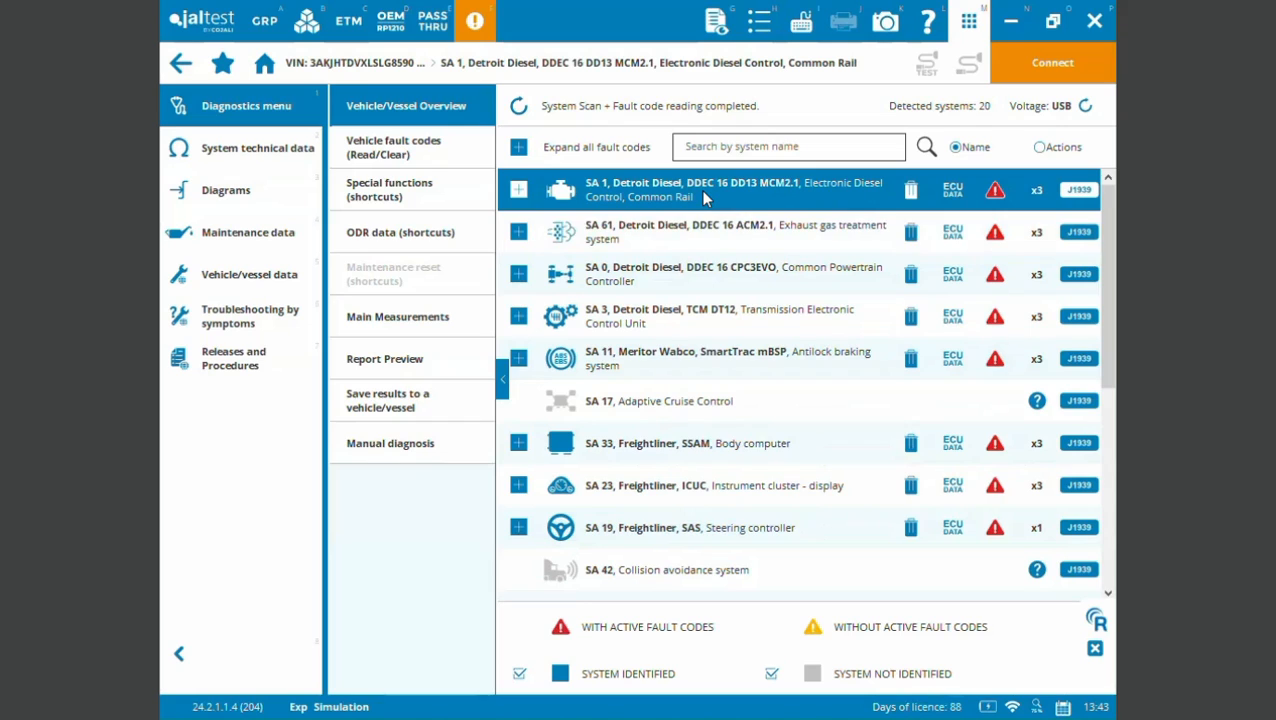
- Connect to the SA 1 Detroit Diesel engine control system and review its System Data actions
click(1010, 76)
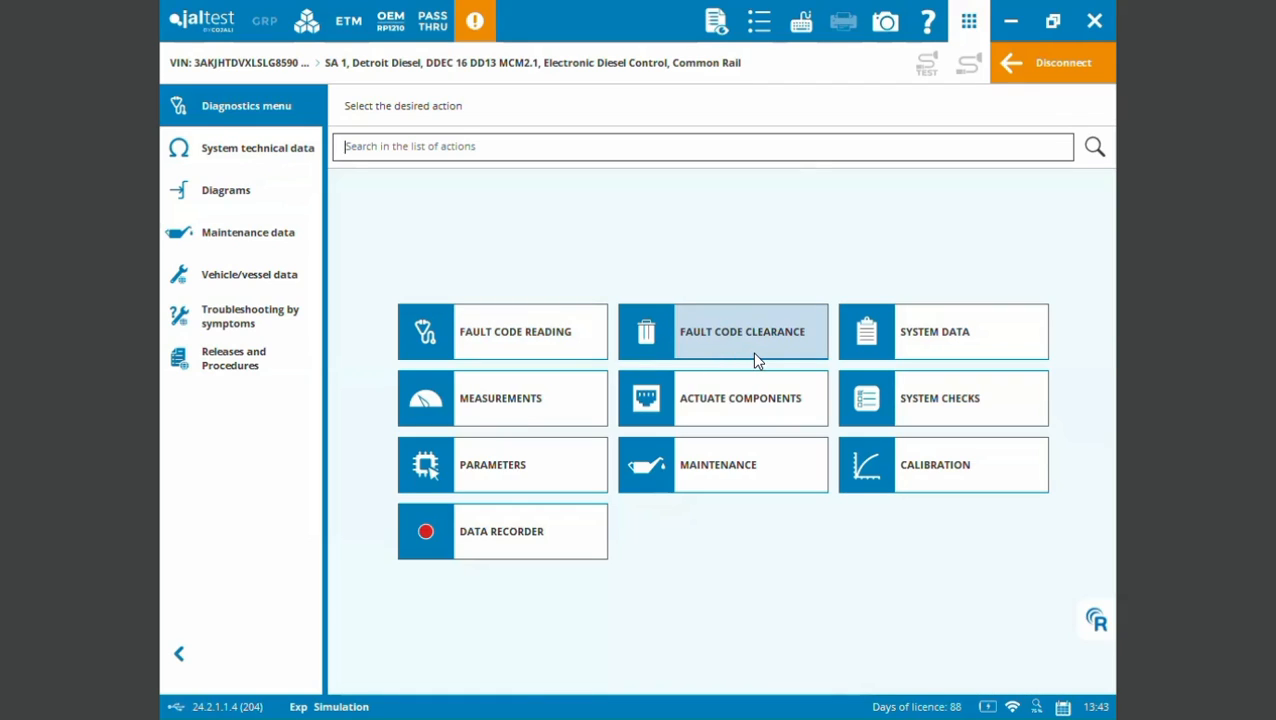
click(924, 354)
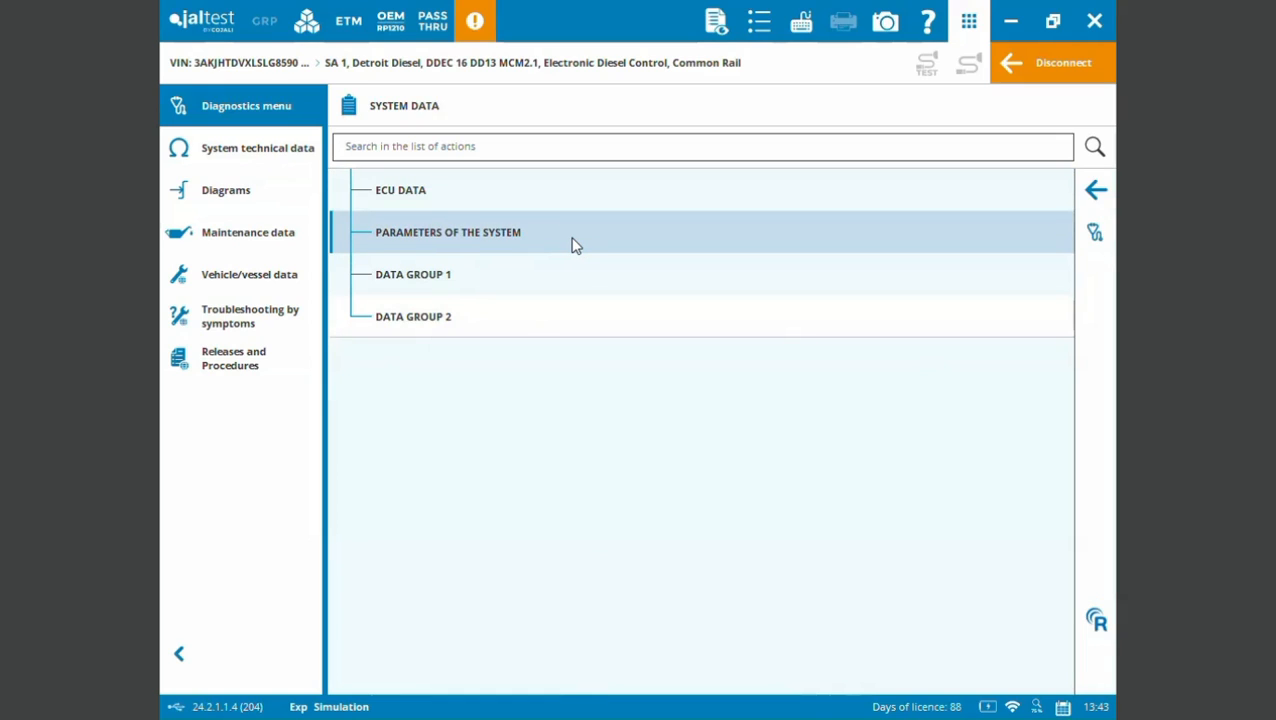
click(1094, 192)
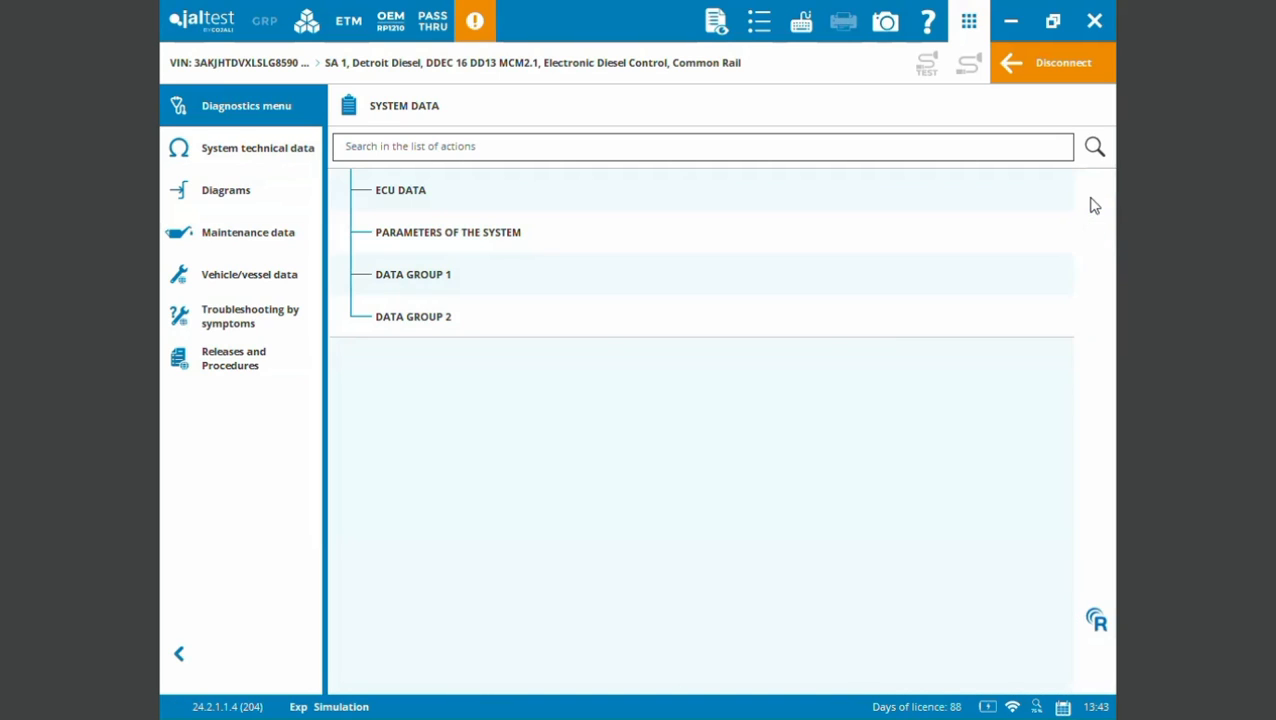
- In Measurement Selection, show only the Pressure group and select the second Nominal Pressure on Injection Rail and the first EGR Differential Pressure Sensor
click(528, 400)
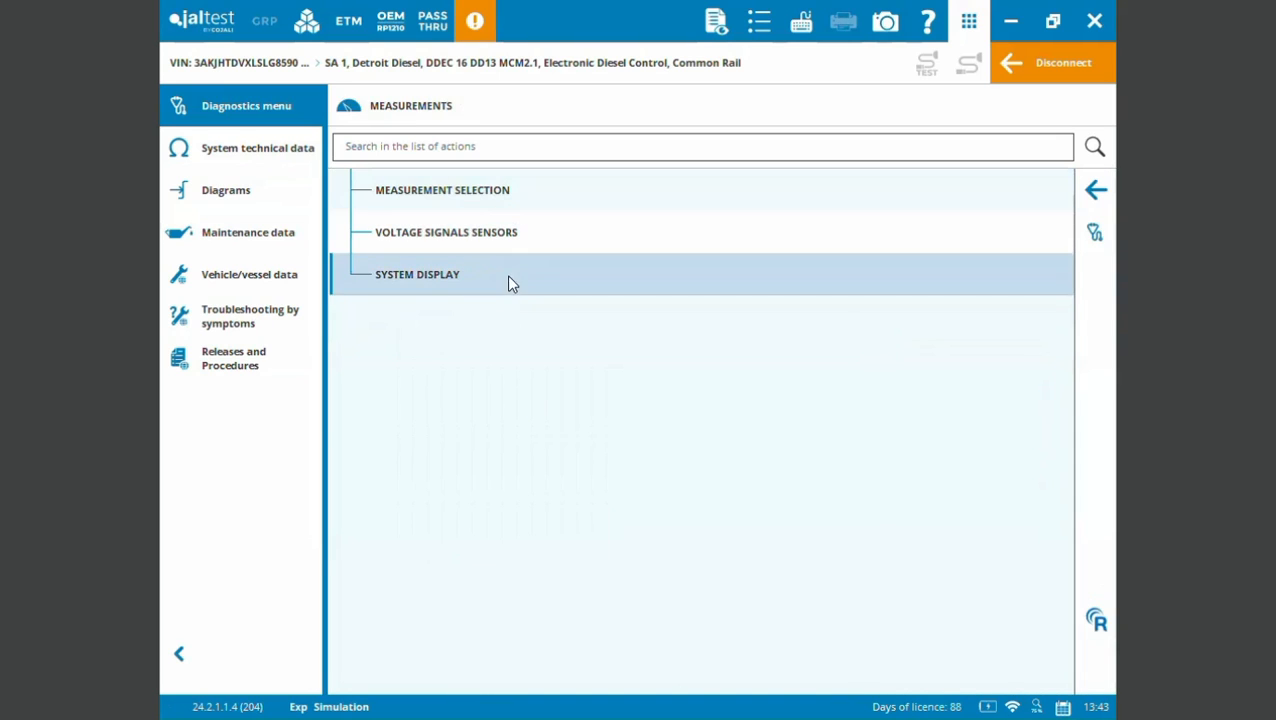
click(516, 196)
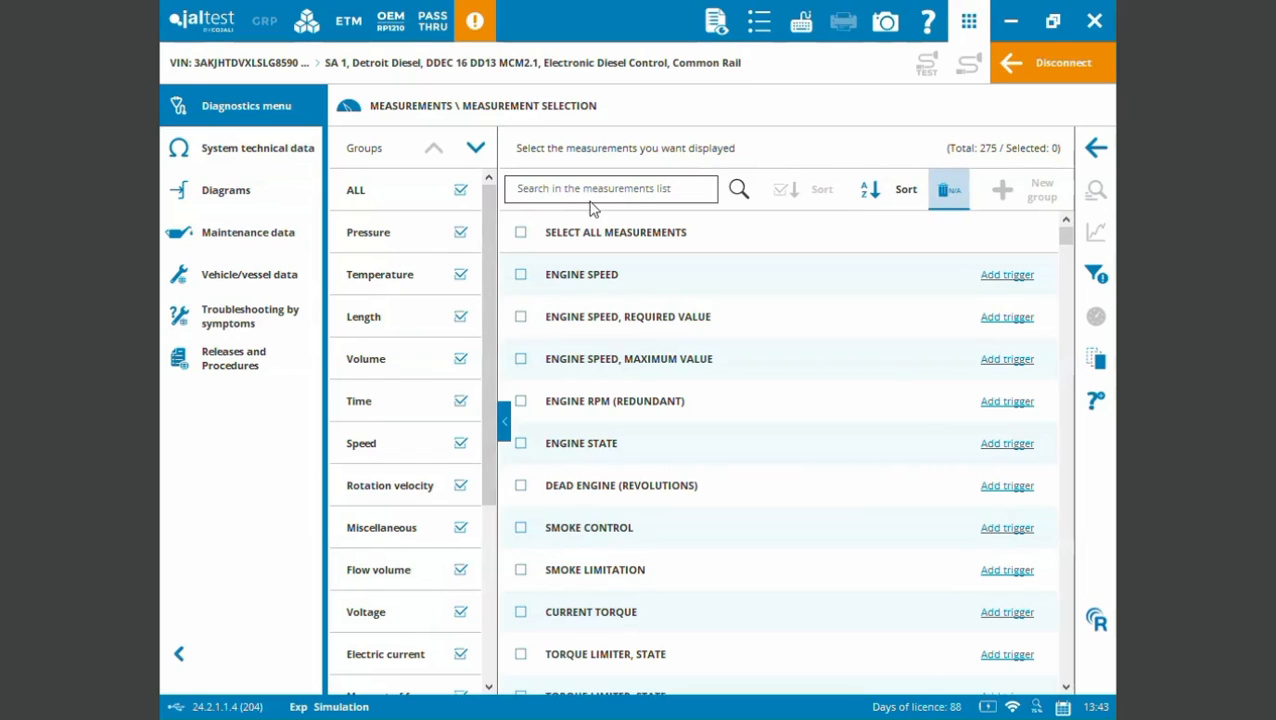
click(460, 190)
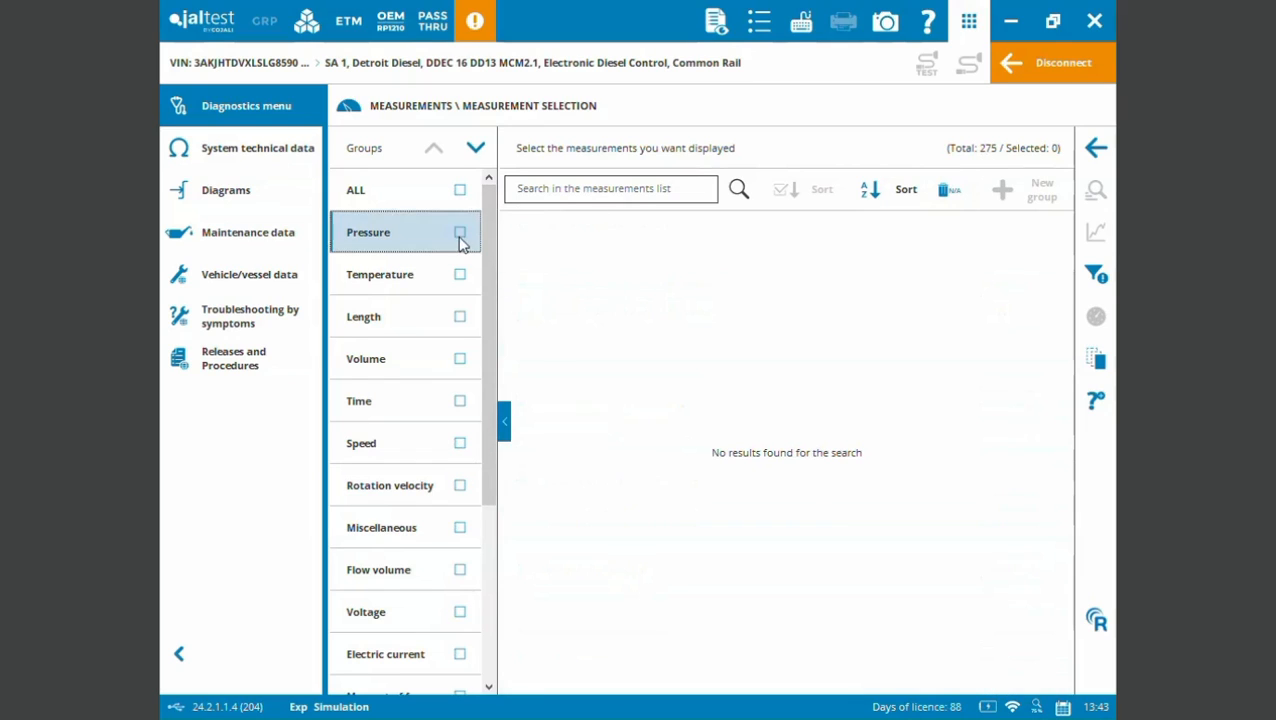
click(460, 233)
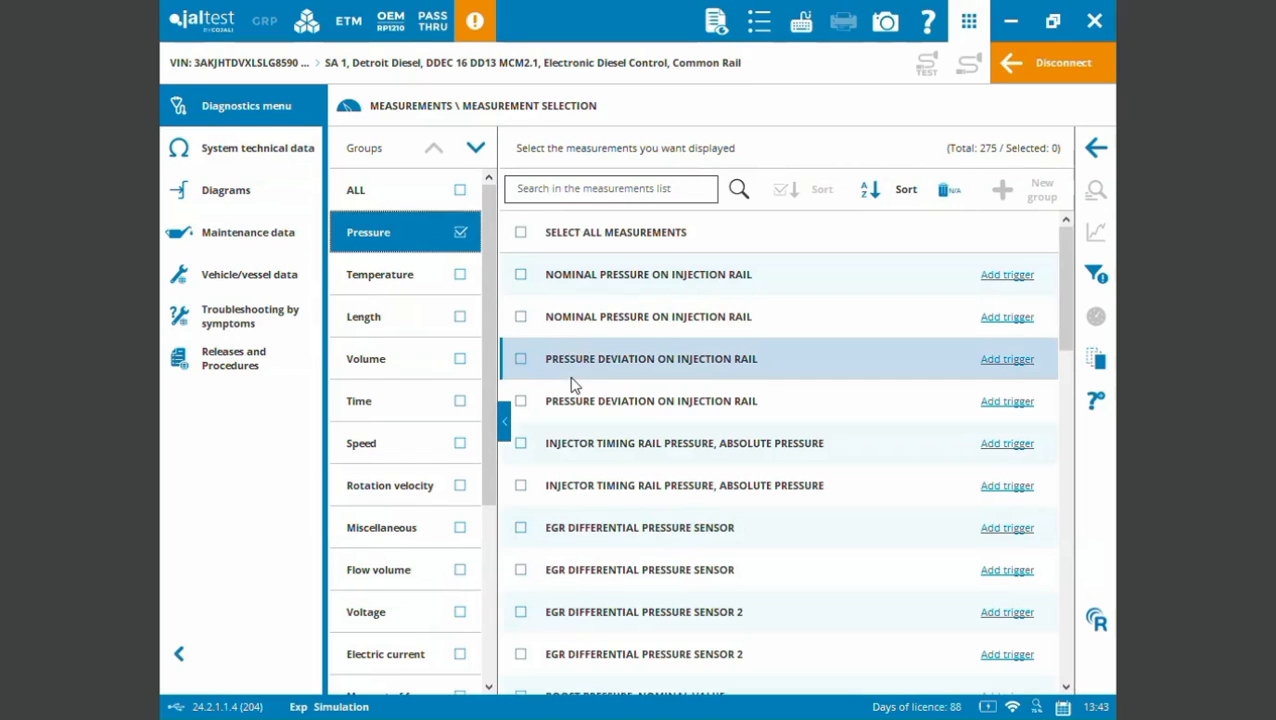
click(520, 317)
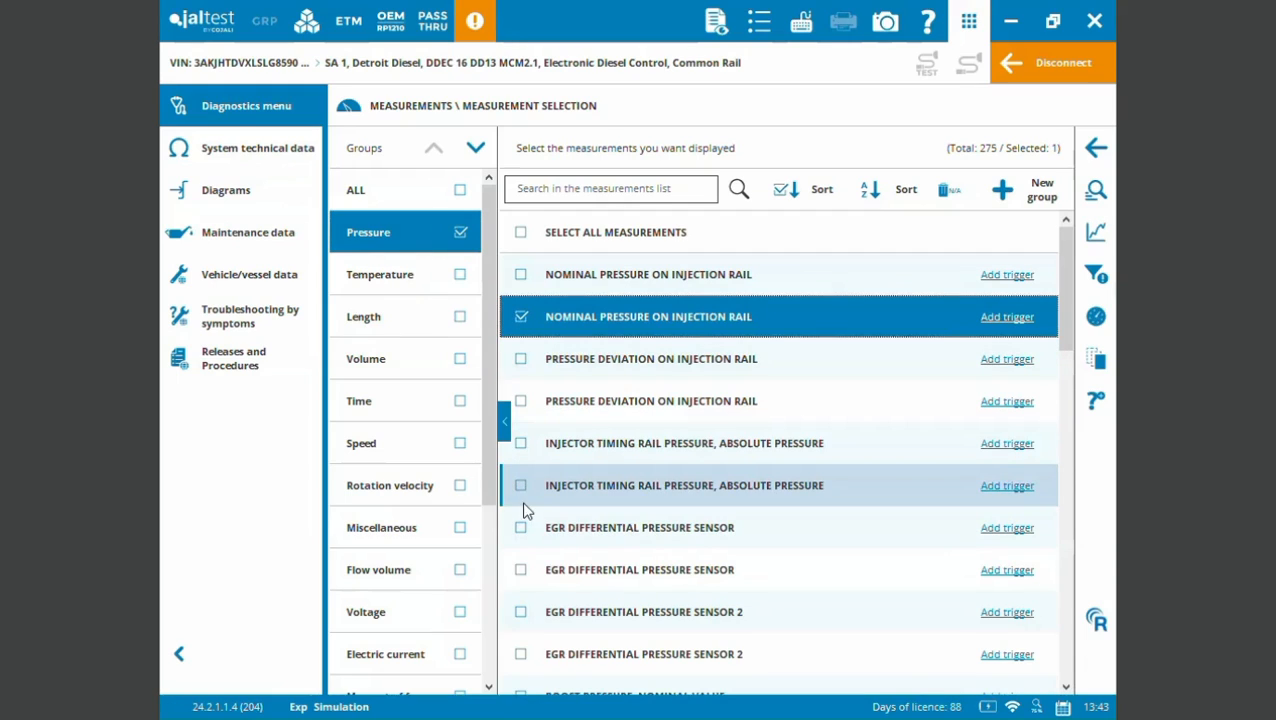
click(520, 530)
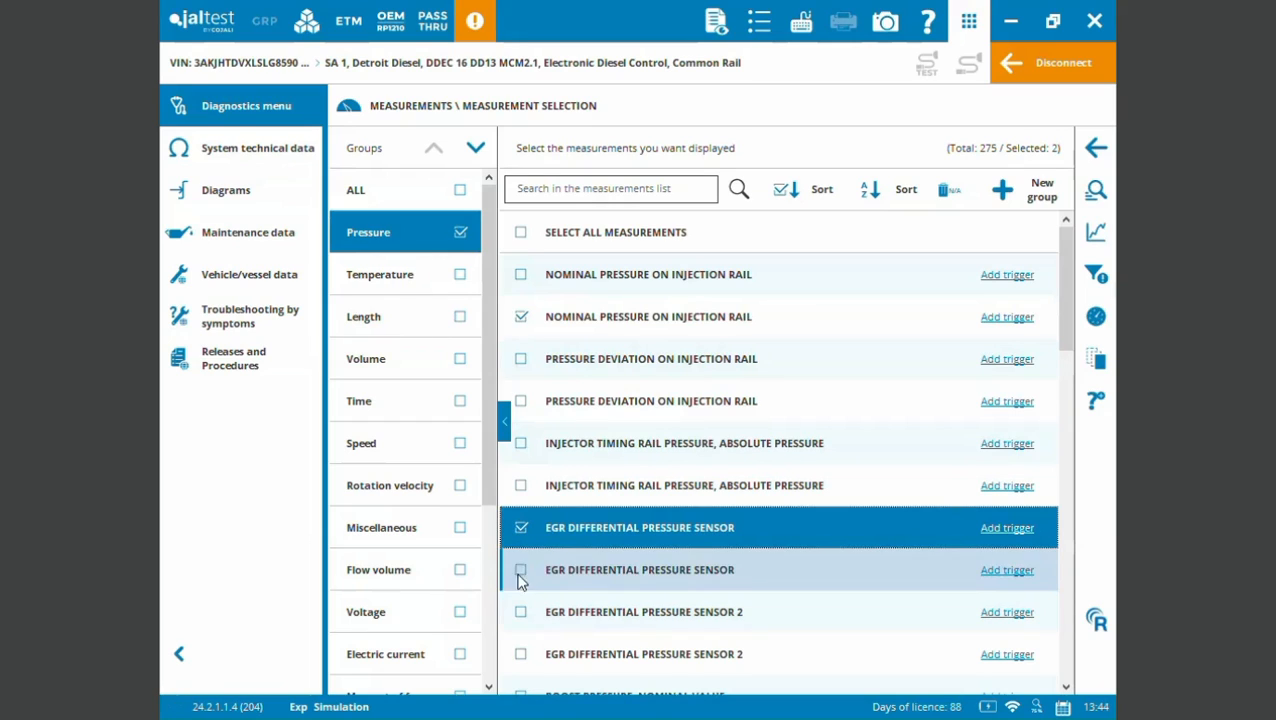
- View the two selected pressure measurements live as gauges and as a graph, and return to the measurement actions
click(1091, 326)
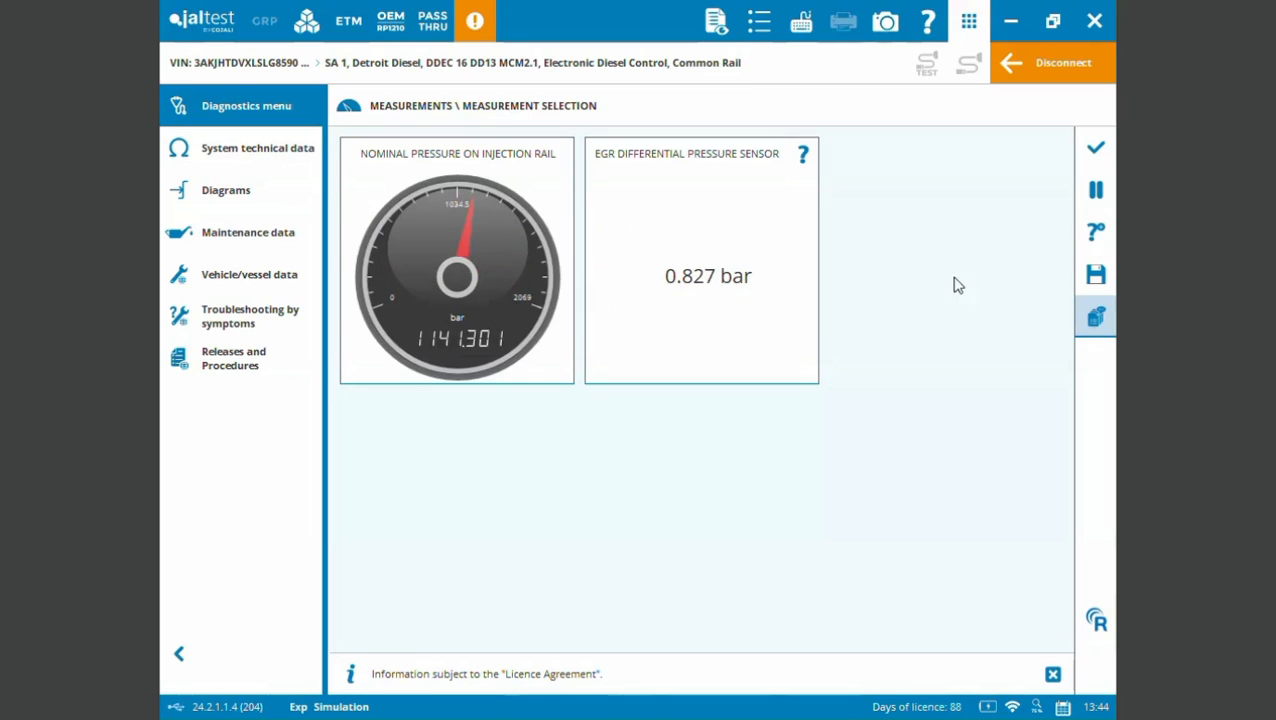
click(1097, 151)
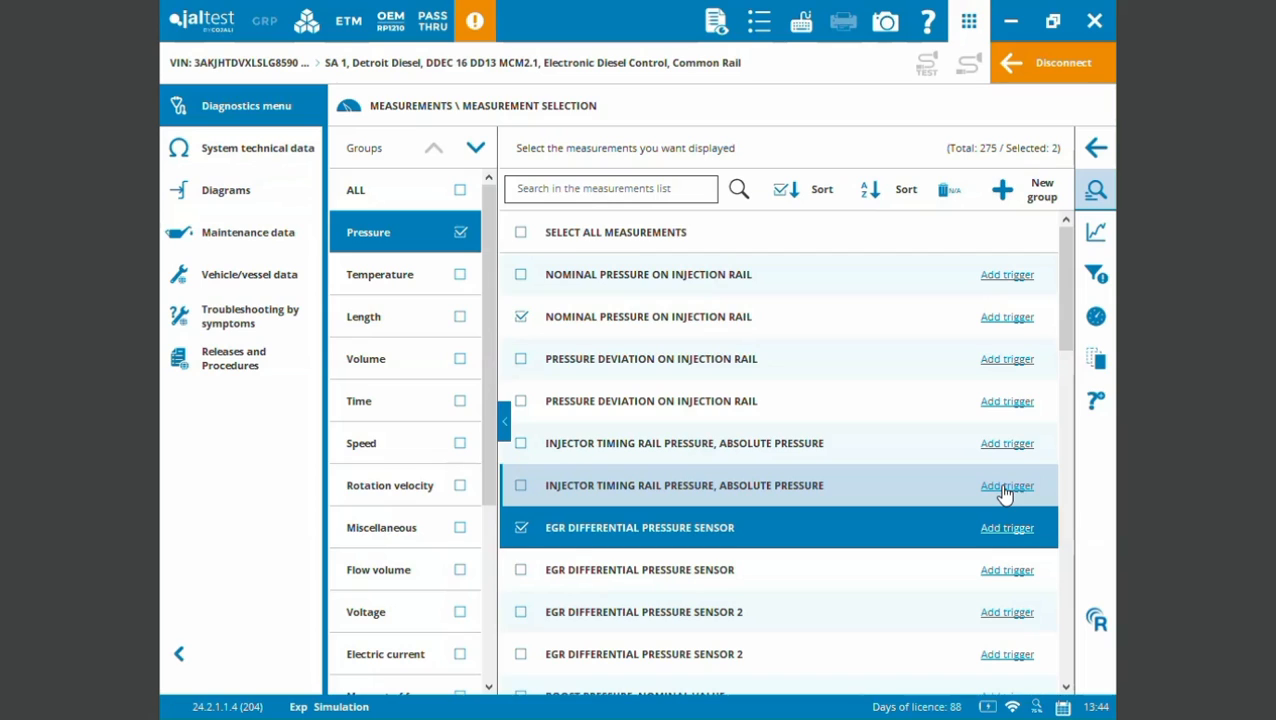
click(1095, 234)
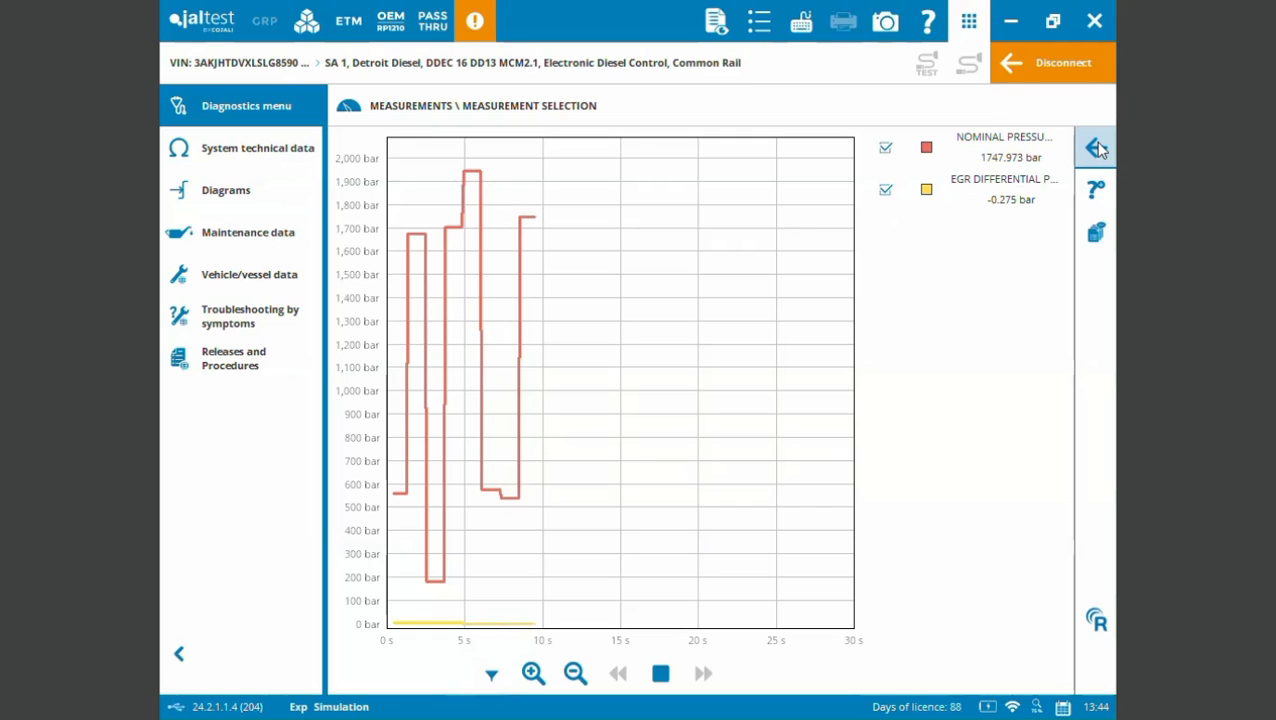
click(1097, 148)
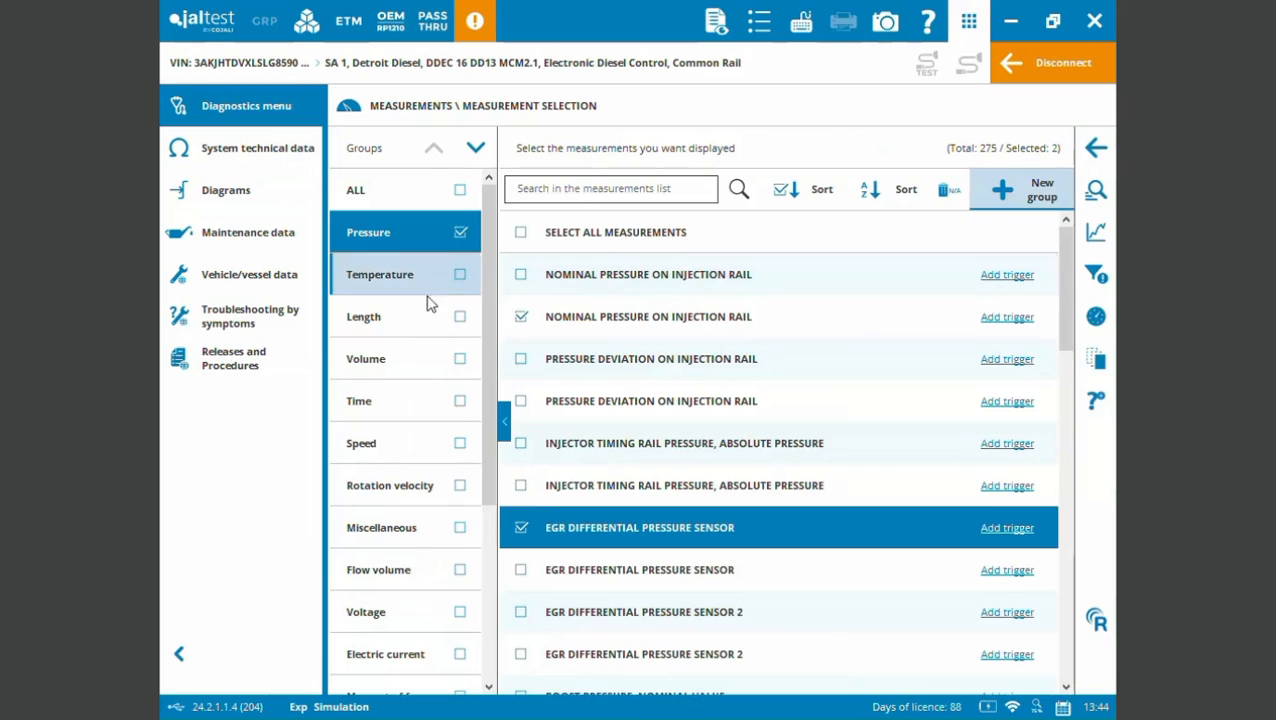
click(1096, 148)
- View the System Display page for the Exhaust gases system, and return to the action overview
click(553, 285)
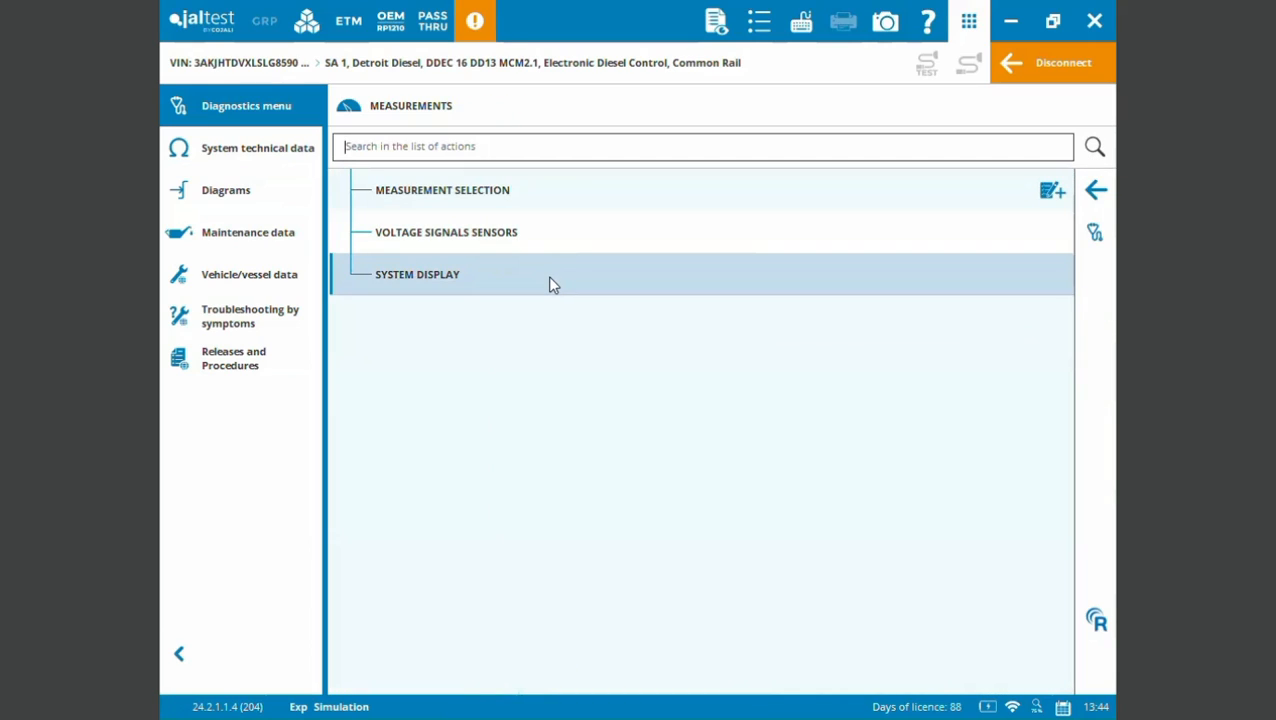
click(549, 285)
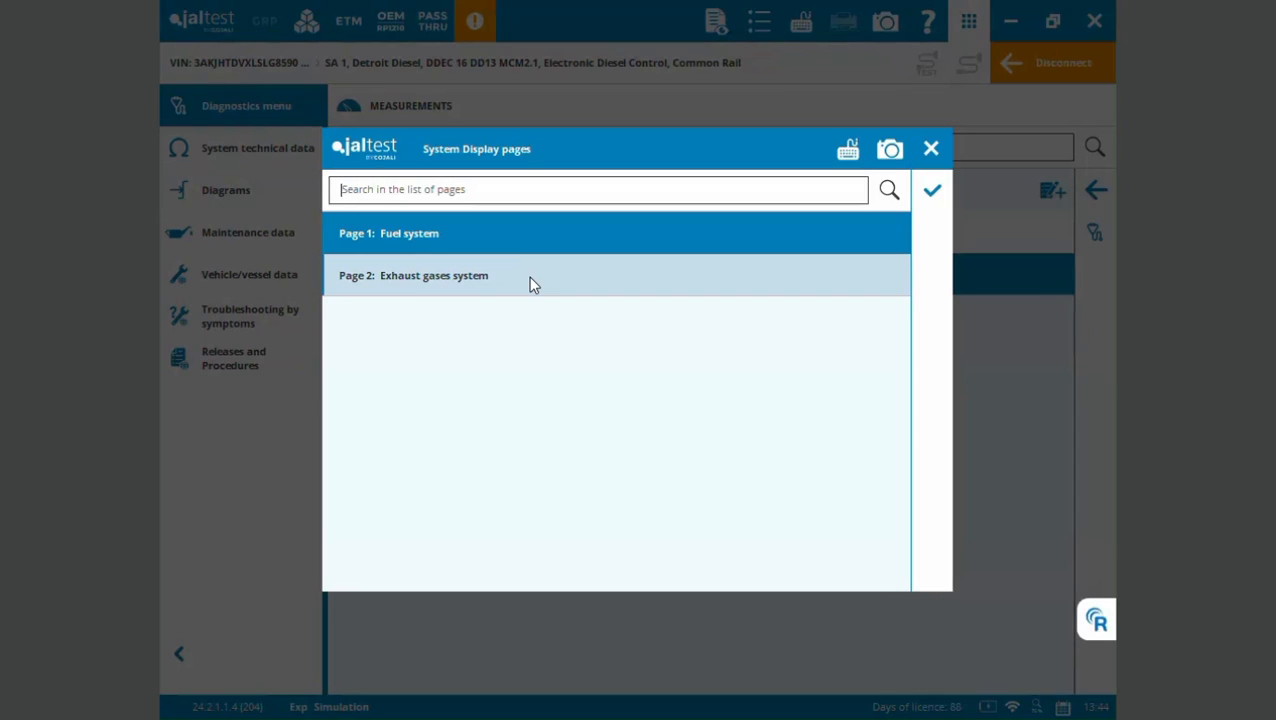
click(528, 276)
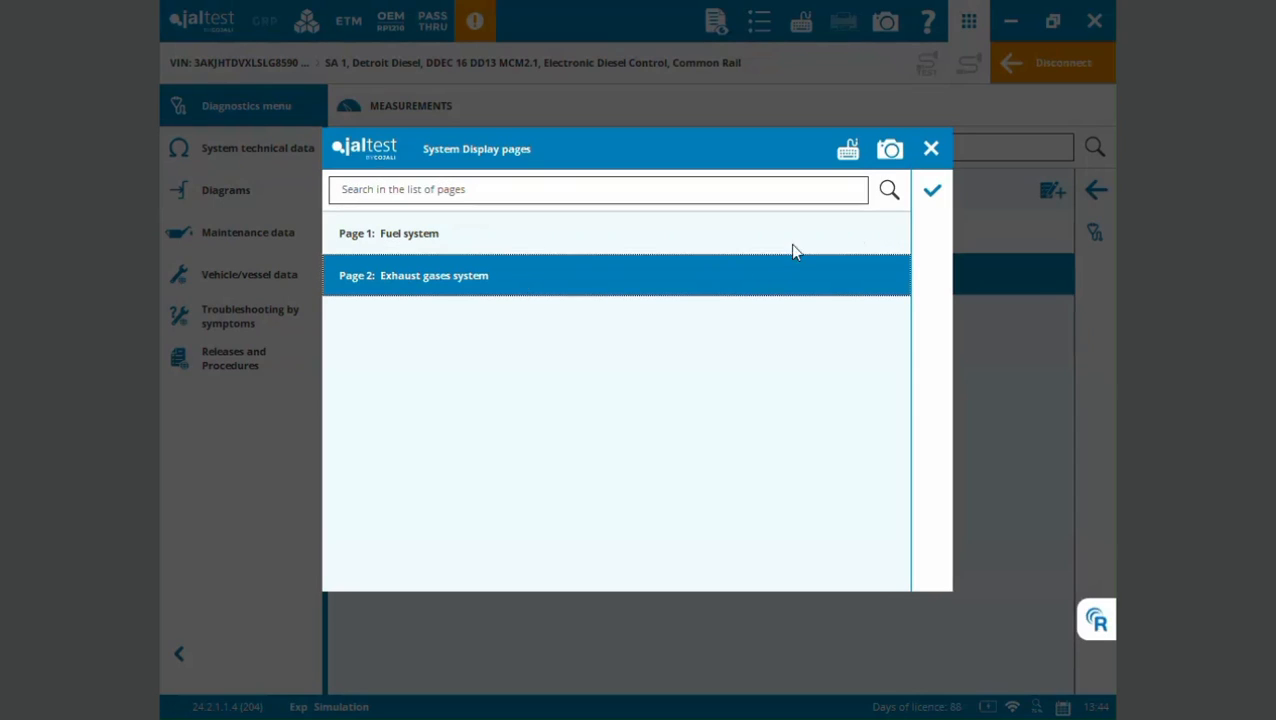
click(932, 190)
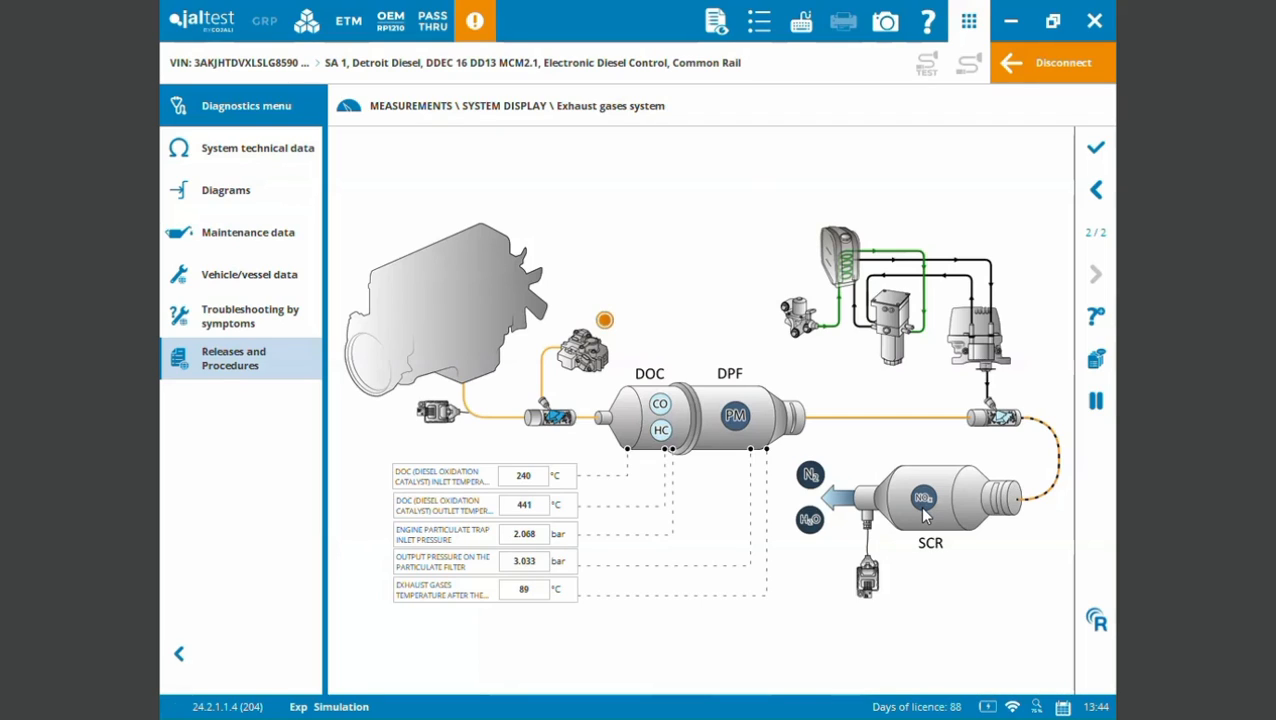
click(1097, 150)
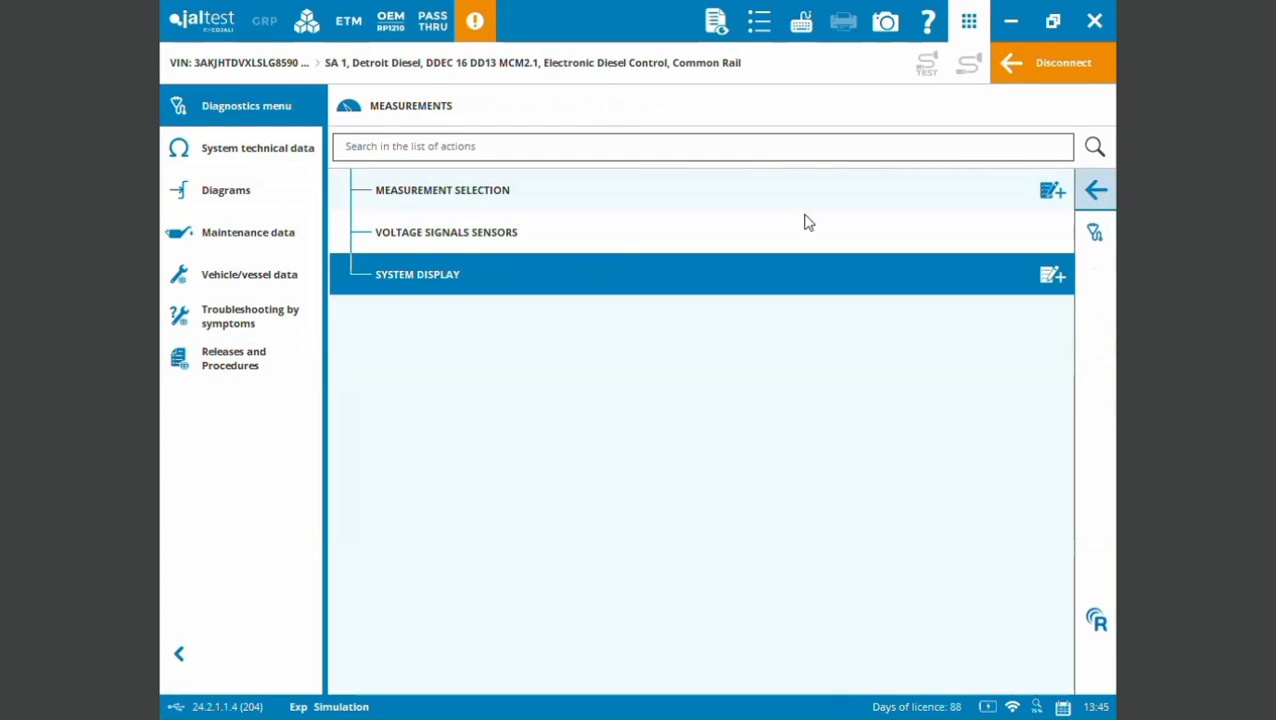
click(1097, 193)
- Examine the component actuations listed under PWM (Pulse Width Modulated) Signals, and return to the action overview
click(676, 405)
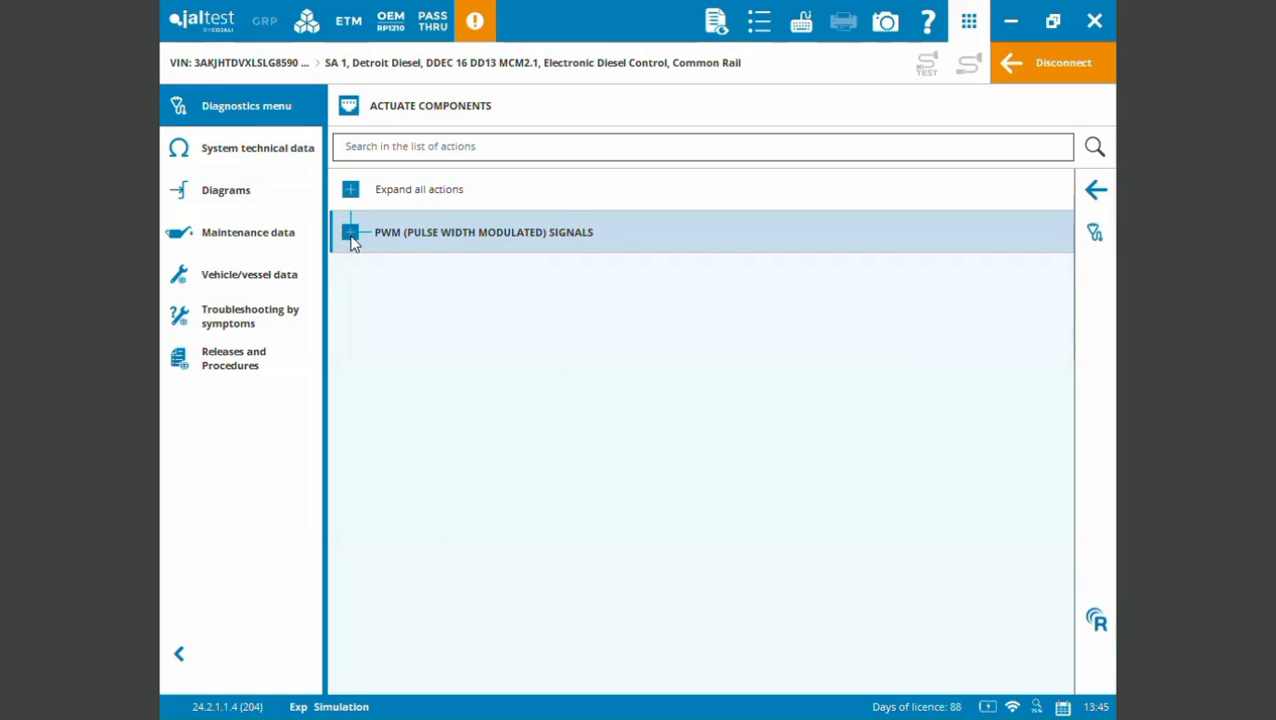
click(350, 233)
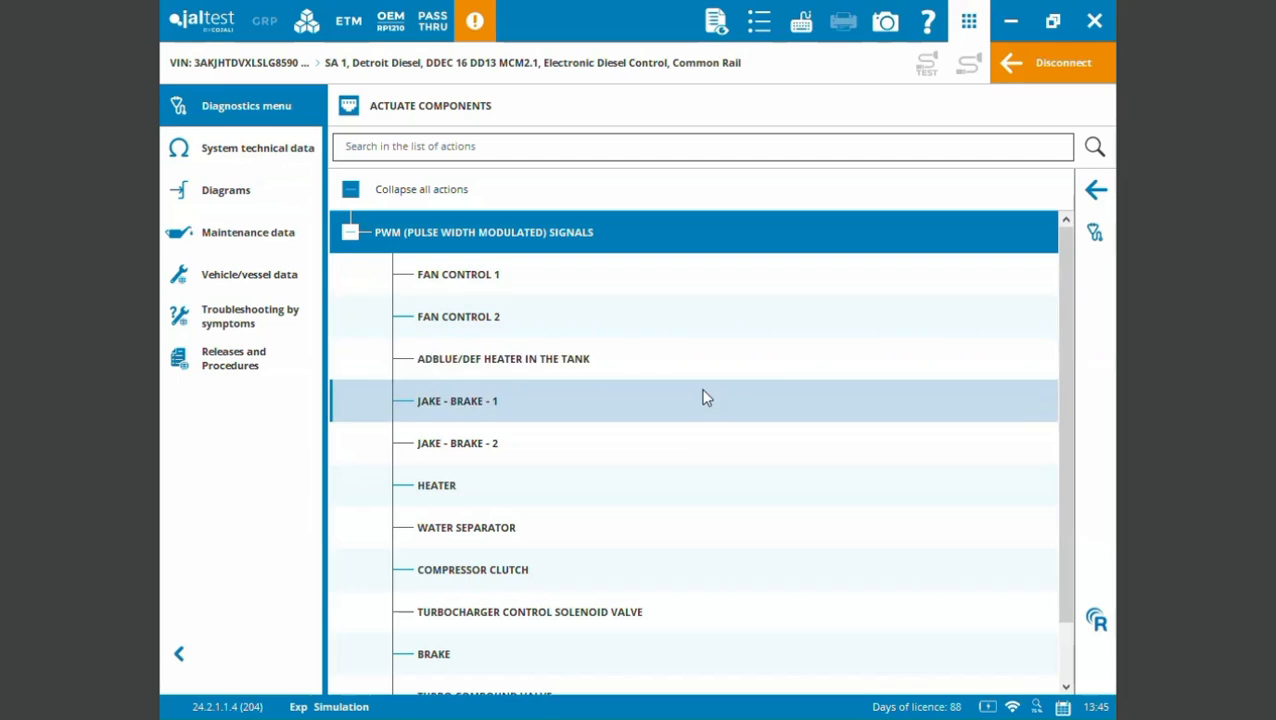
drag(1063, 338, 1066, 440)
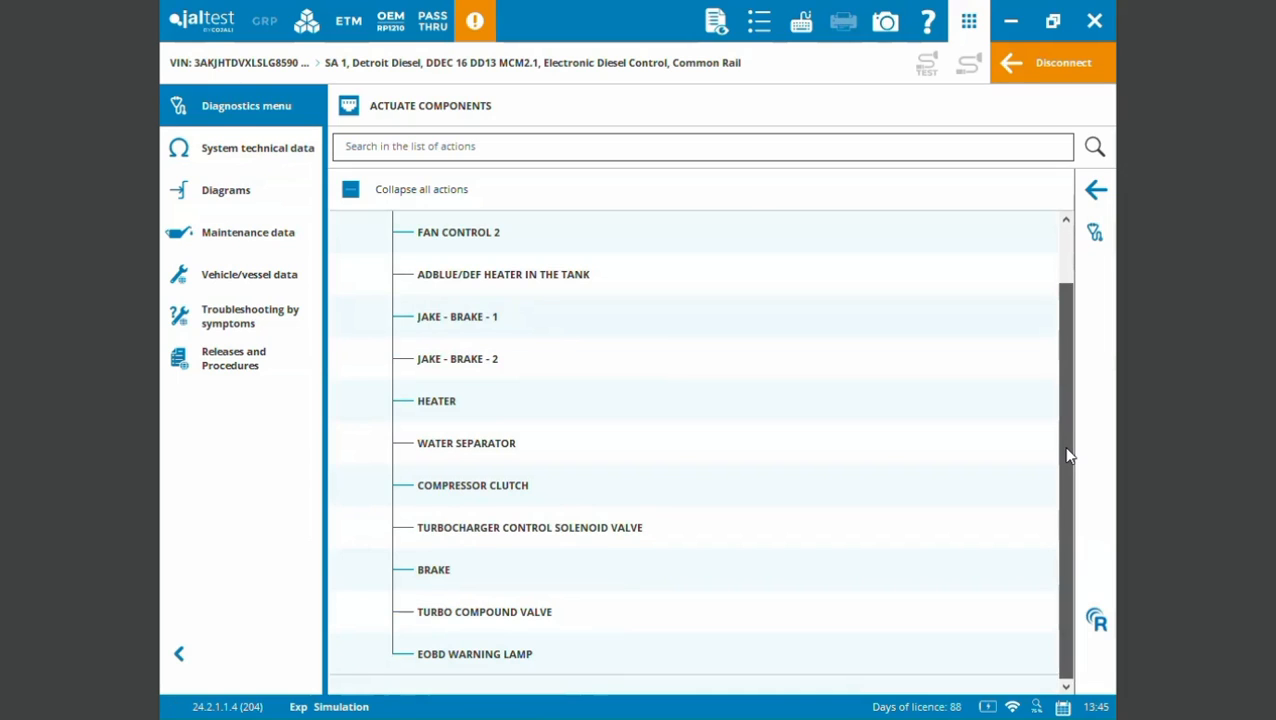
drag(1072, 420, 1088, 308)
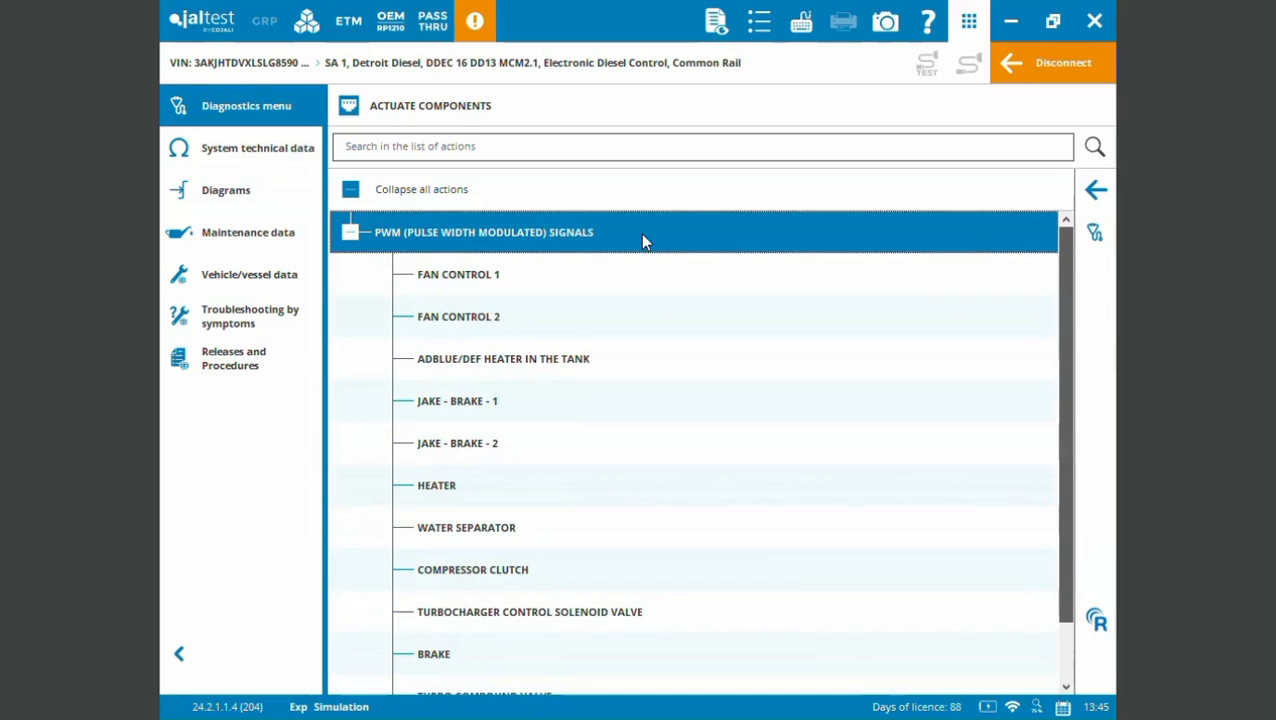
click(351, 234)
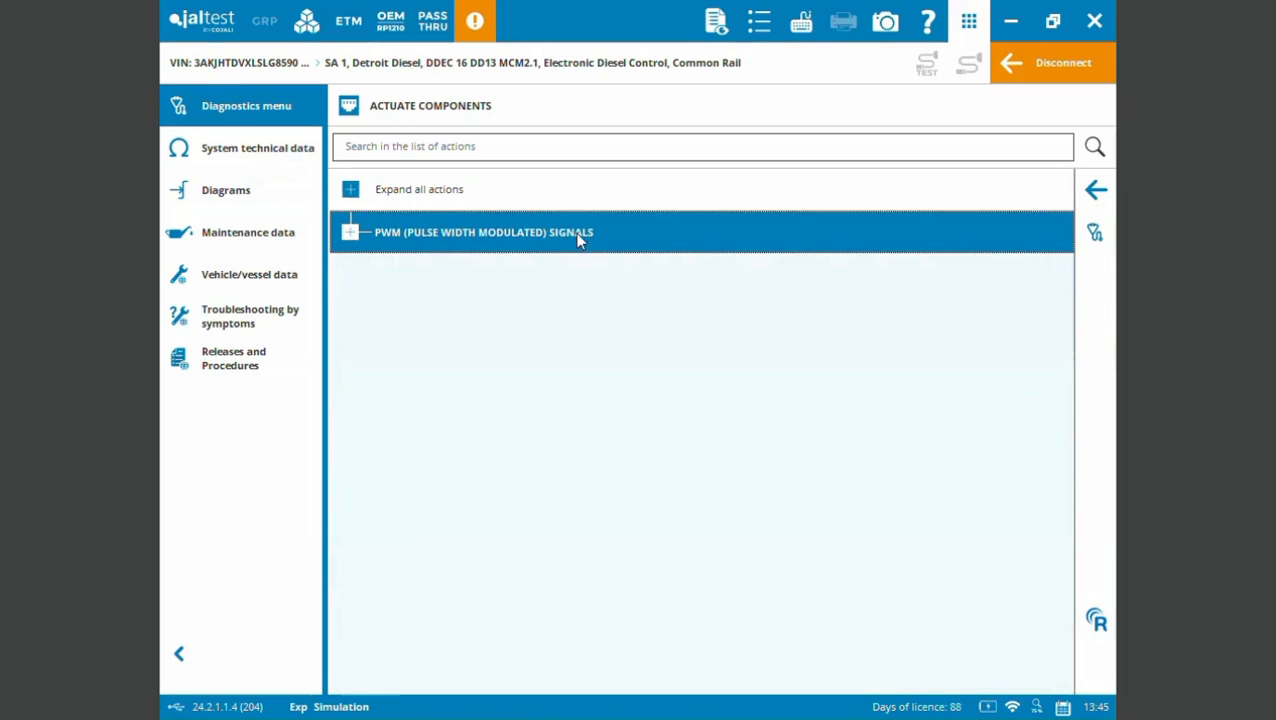
click(1095, 191)
- Review the available System Checks, including the Cylinder Cut-Out options, and return to the action overview
click(905, 398)
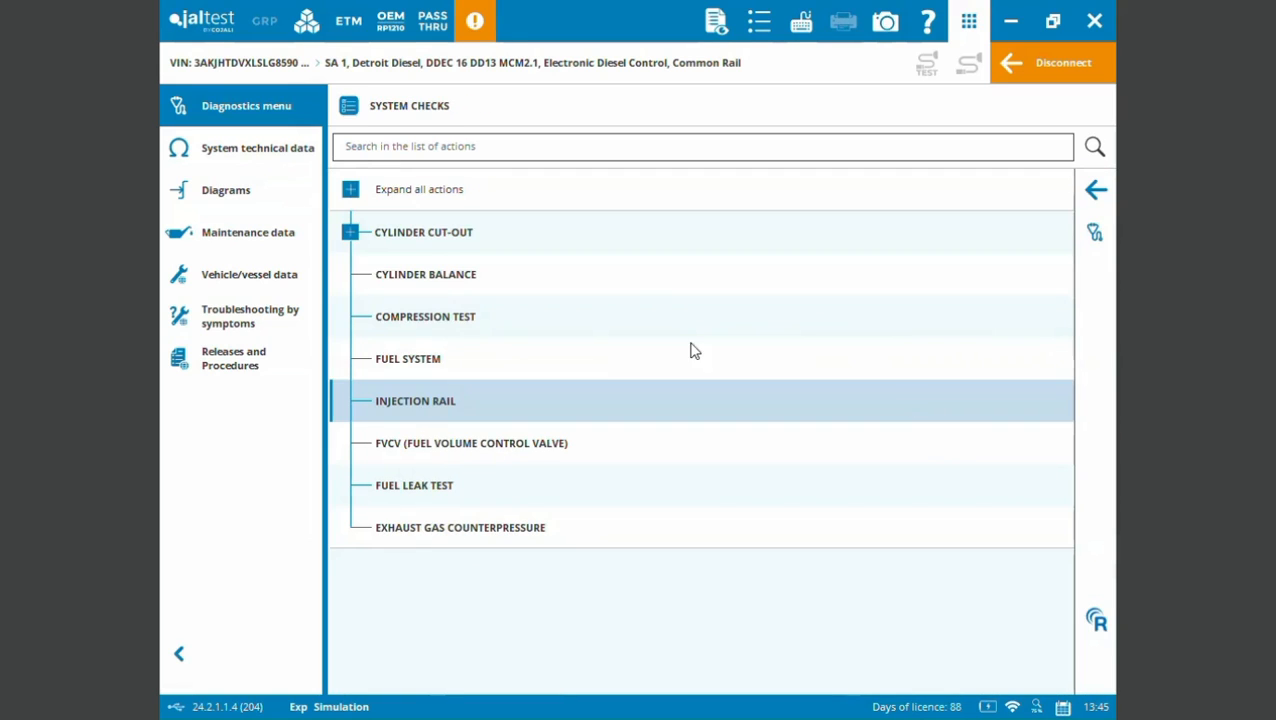
click(351, 234)
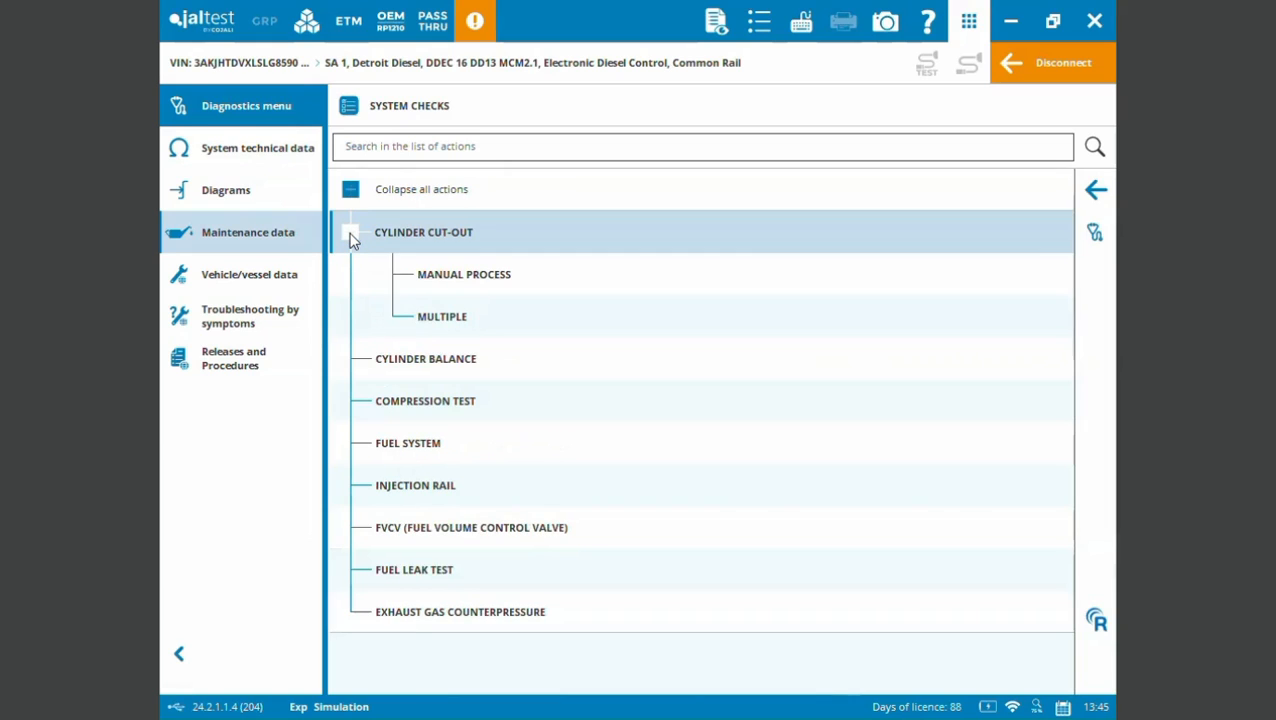
click(351, 236)
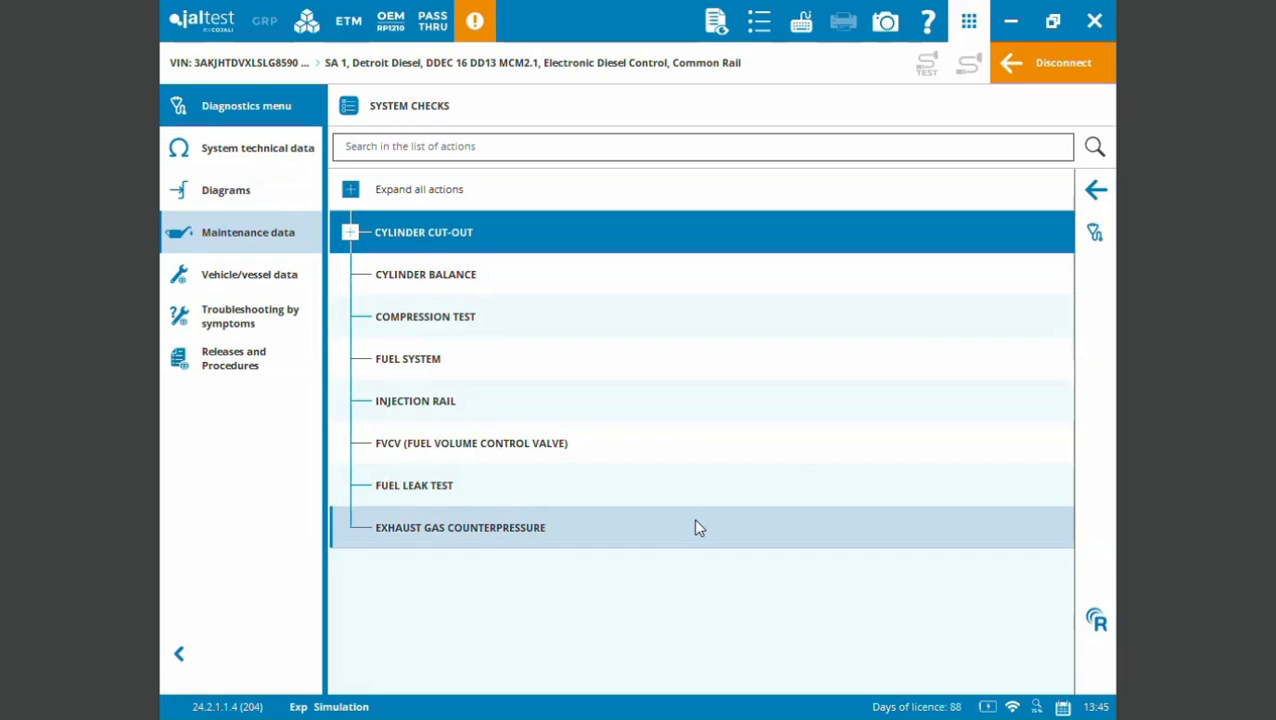
click(1096, 190)
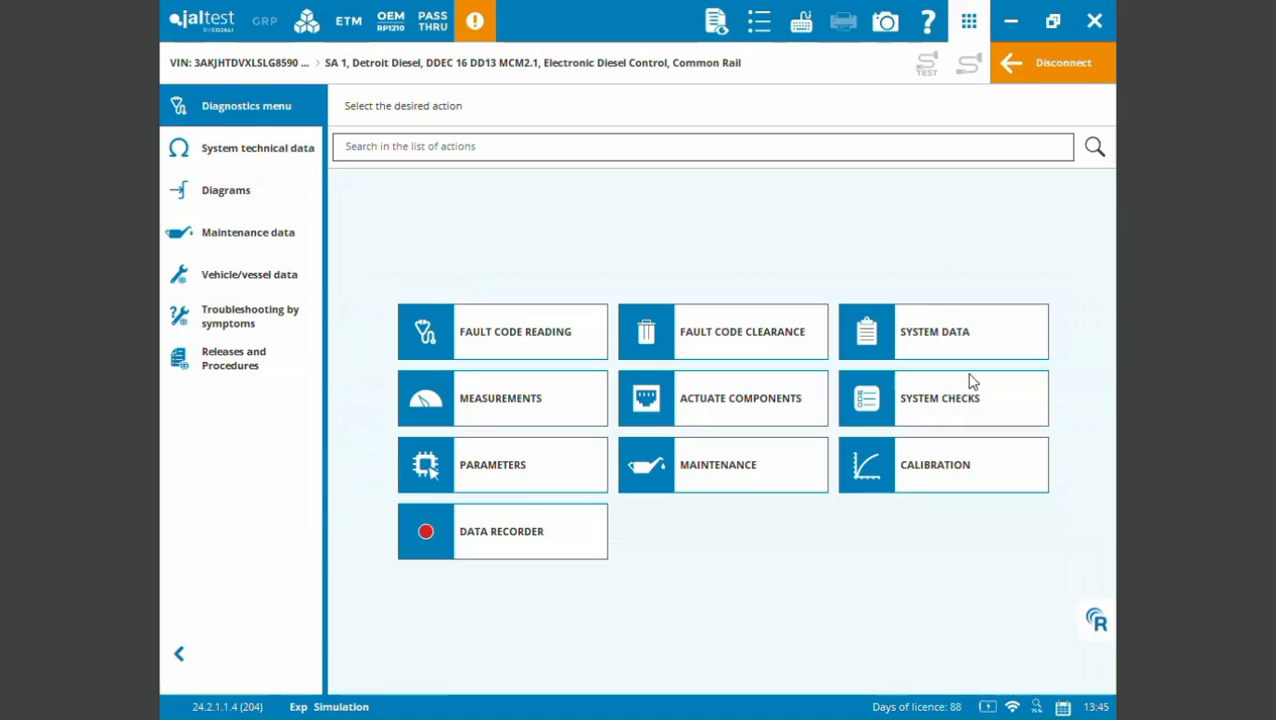
- Review the Fan Type options under Parameters, and return to the action overview
click(516, 482)
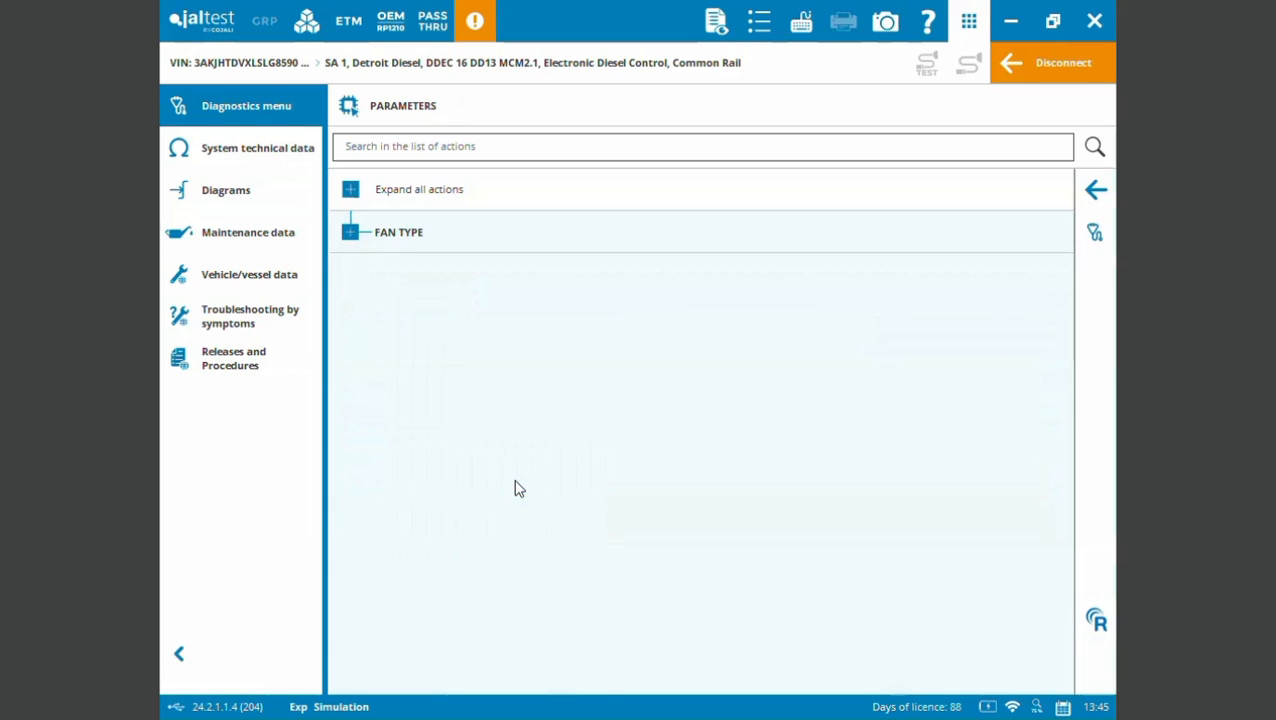
click(350, 234)
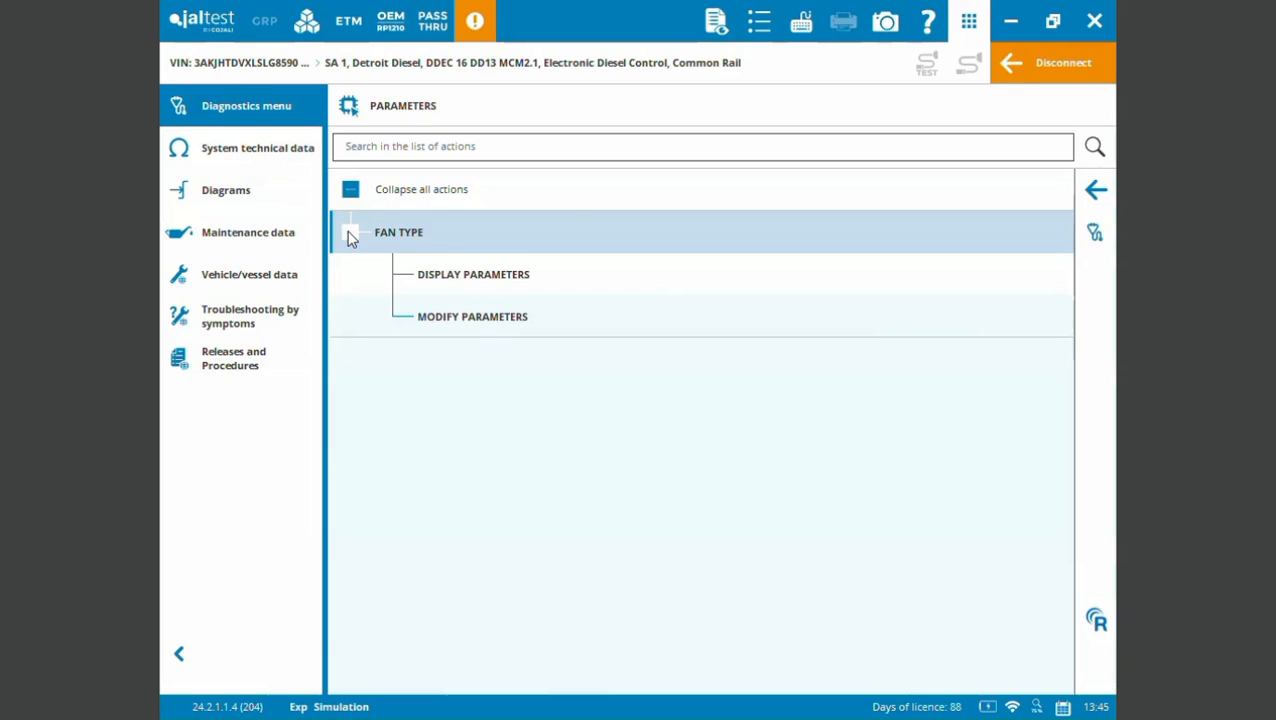
click(348, 232)
click(1096, 190)
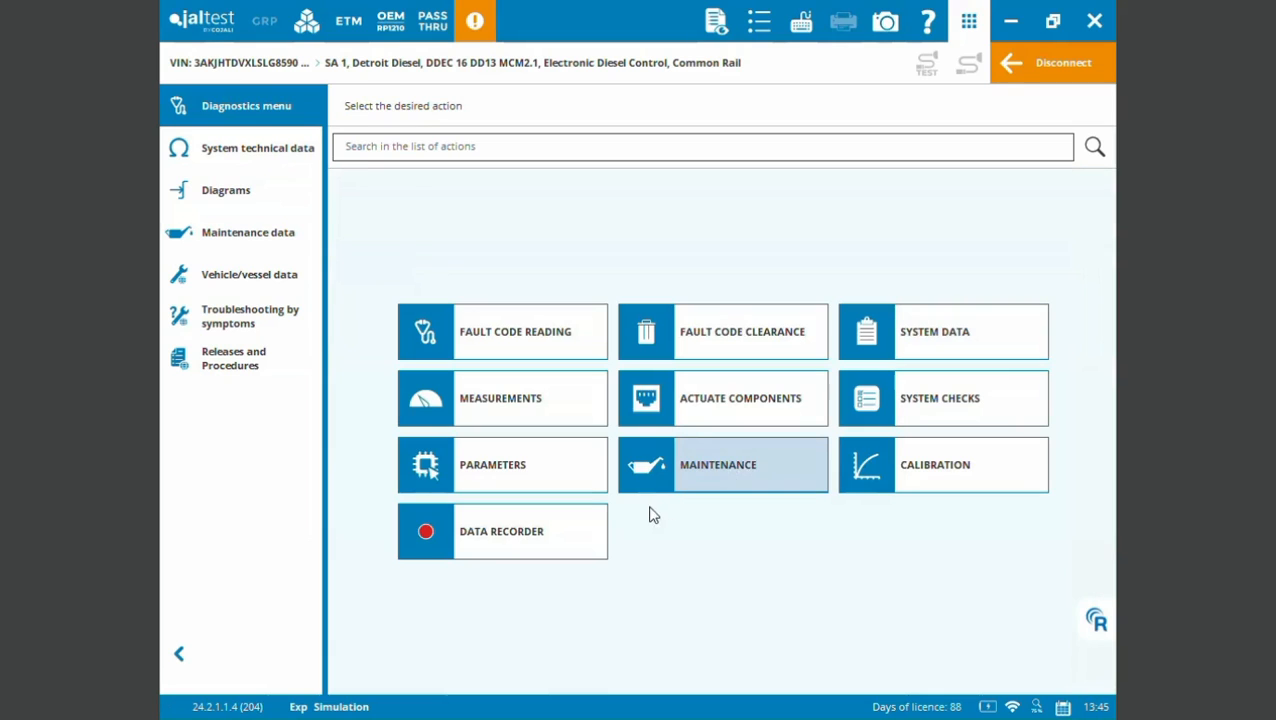
- Review the Maintenance actions and the Calibration actions with the Injector Coding options, and return to the action overview
click(751, 474)
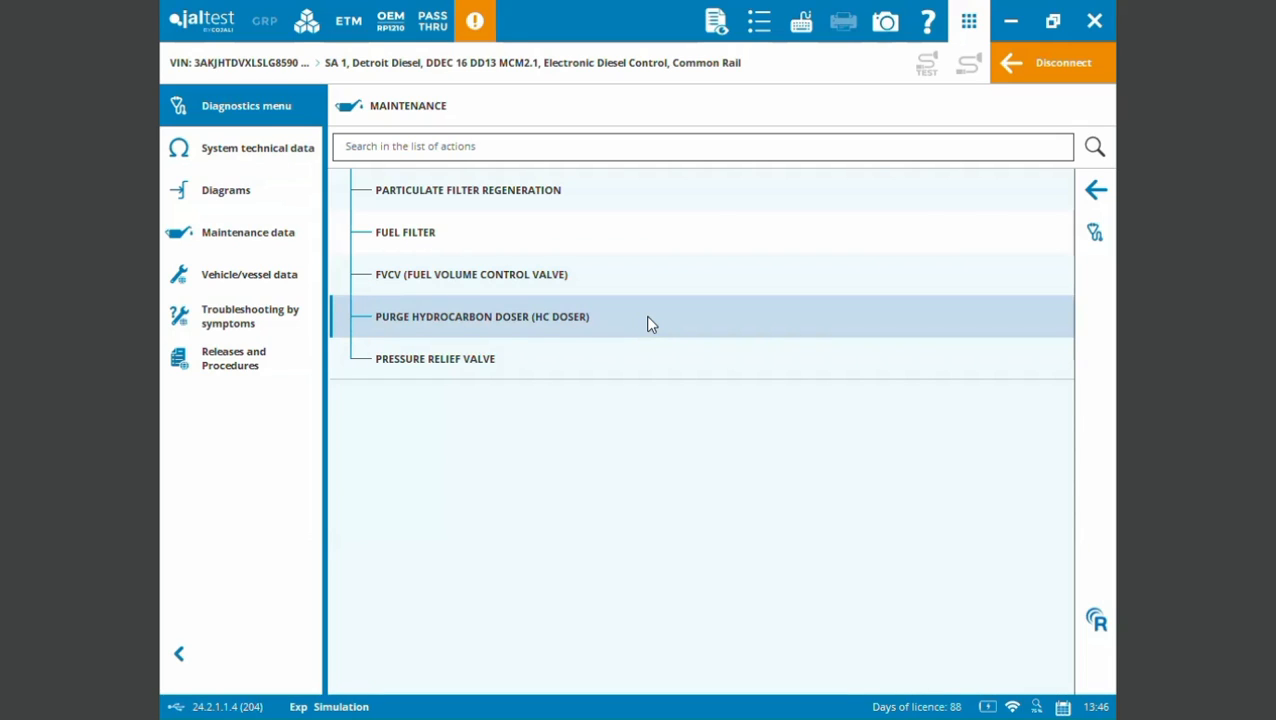
click(1102, 201)
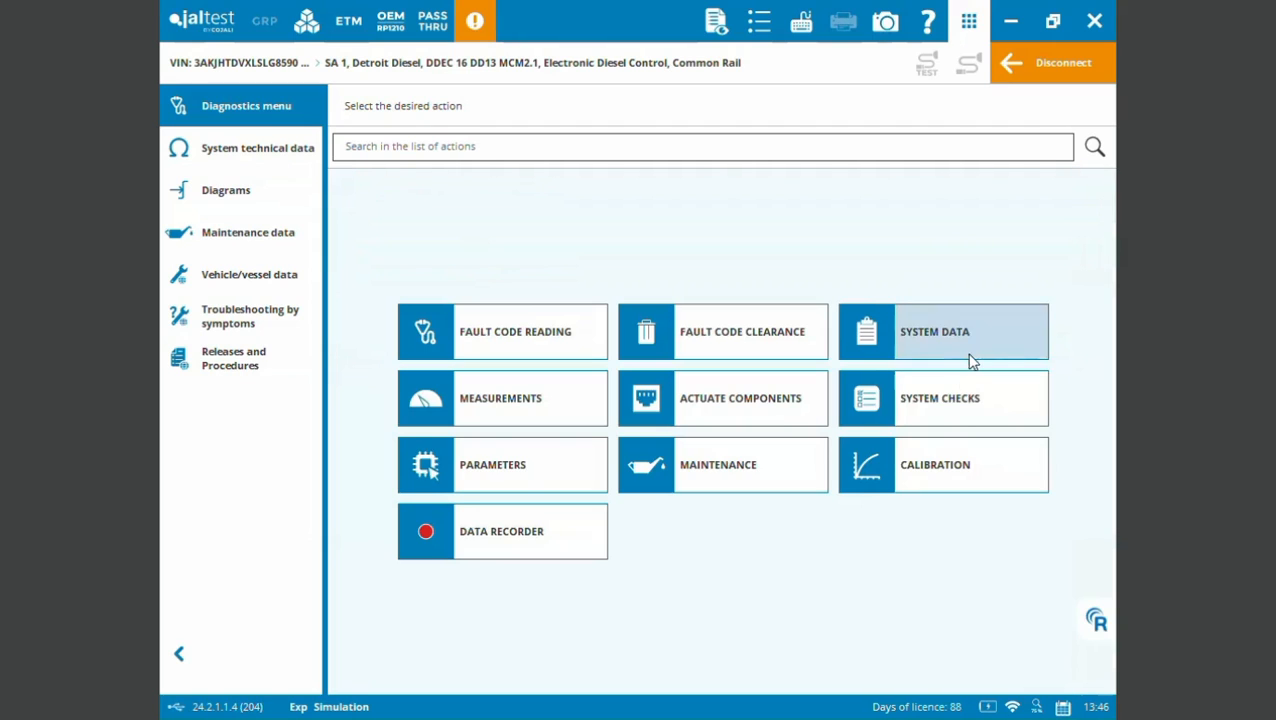
click(897, 477)
click(351, 240)
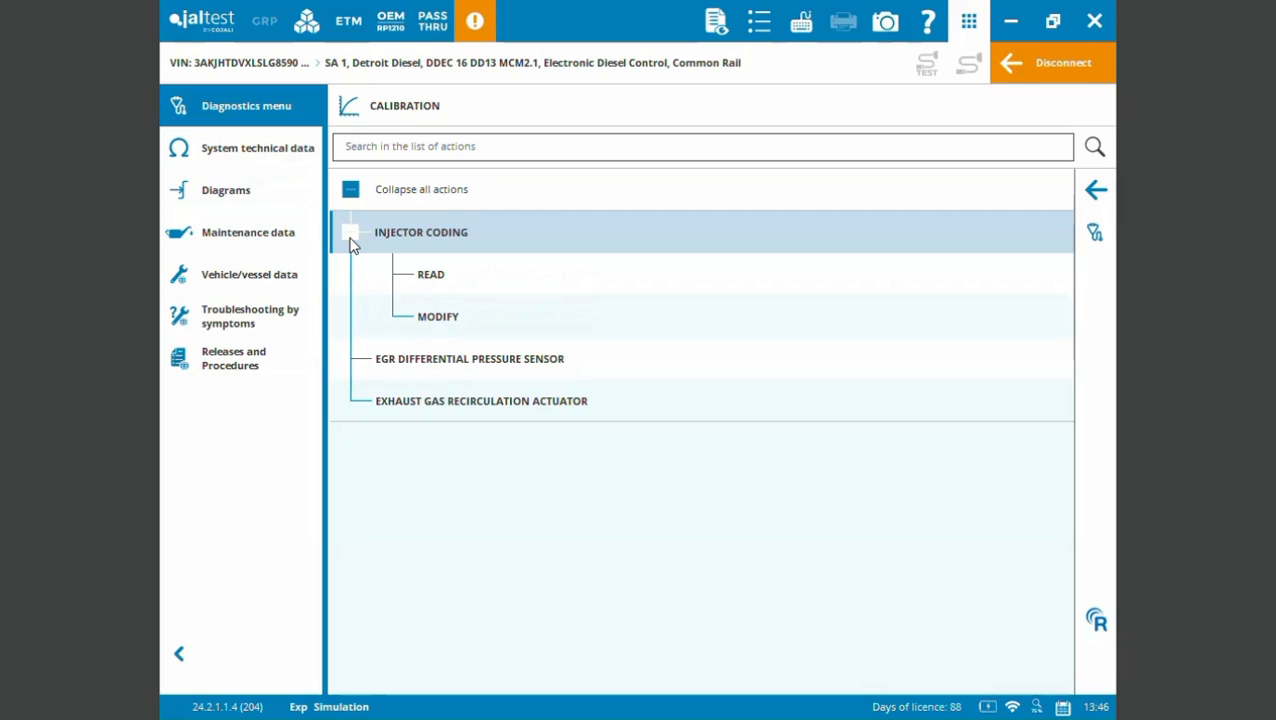
click(351, 240)
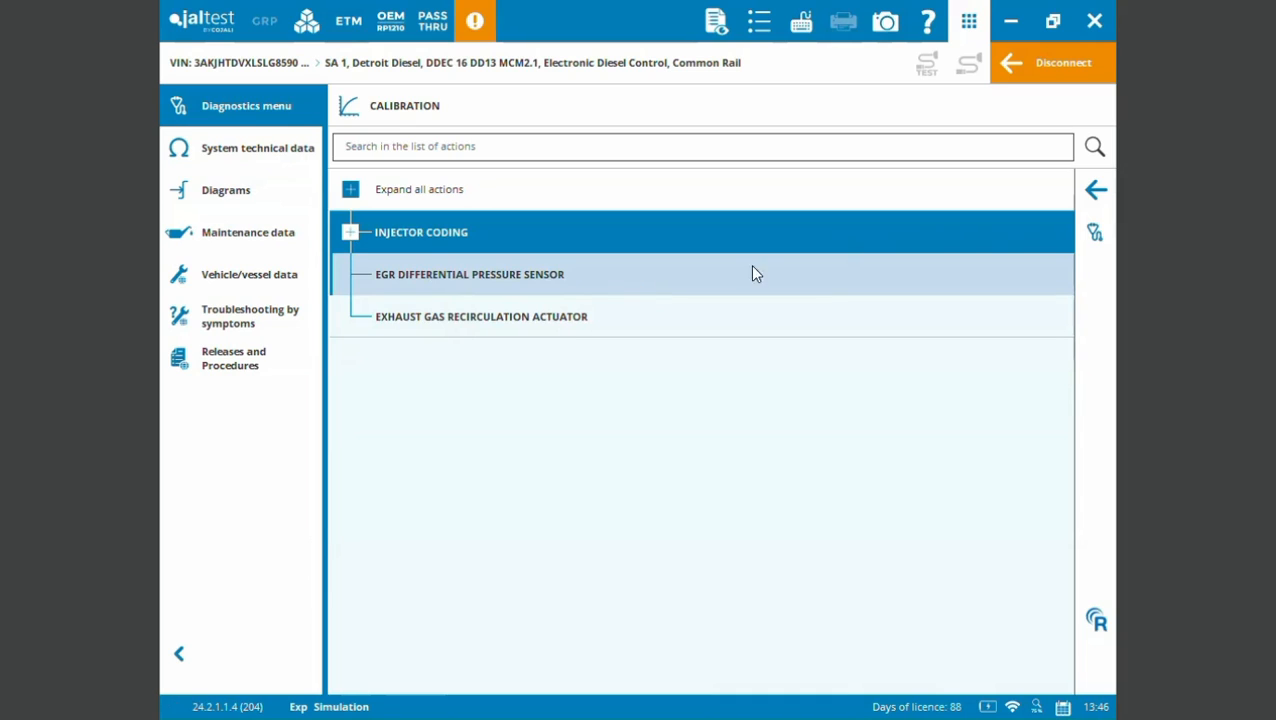
click(1097, 191)
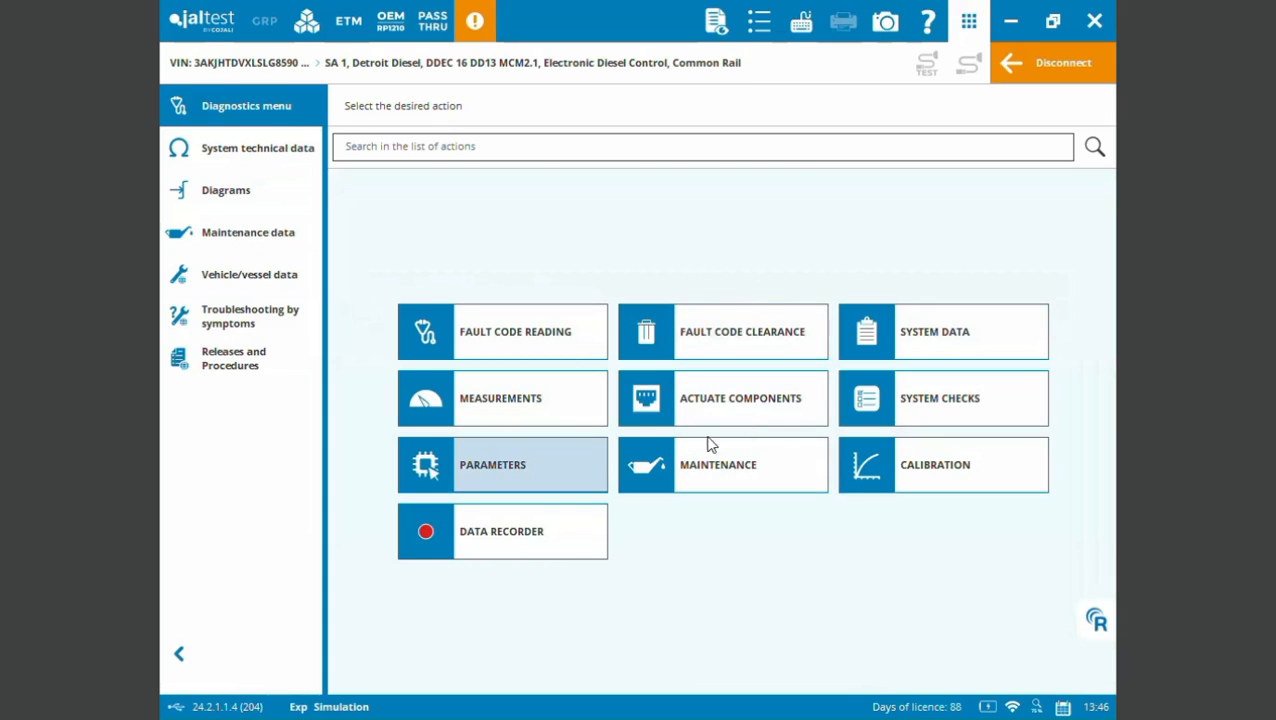
- Review the system technical data, including General information, the Fuel system's high-pressure pump and Injection System, and Tightening torques
click(225, 160)
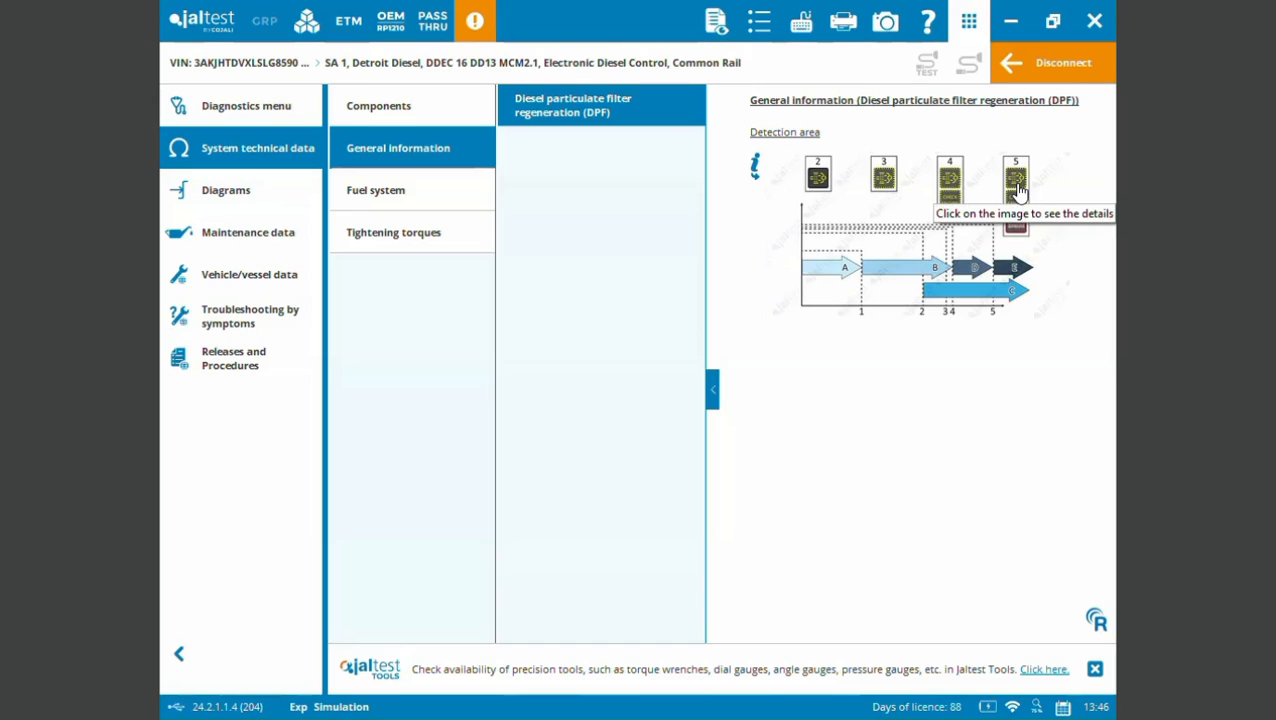
click(387, 196)
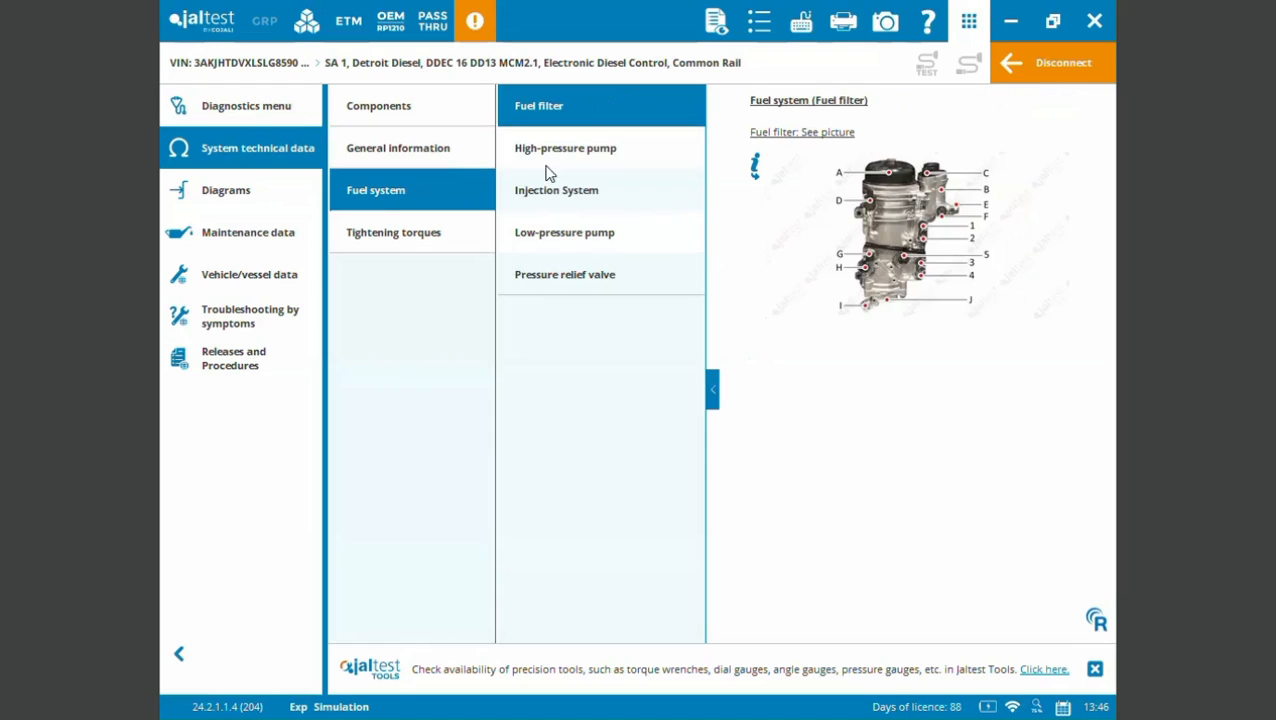
click(615, 141)
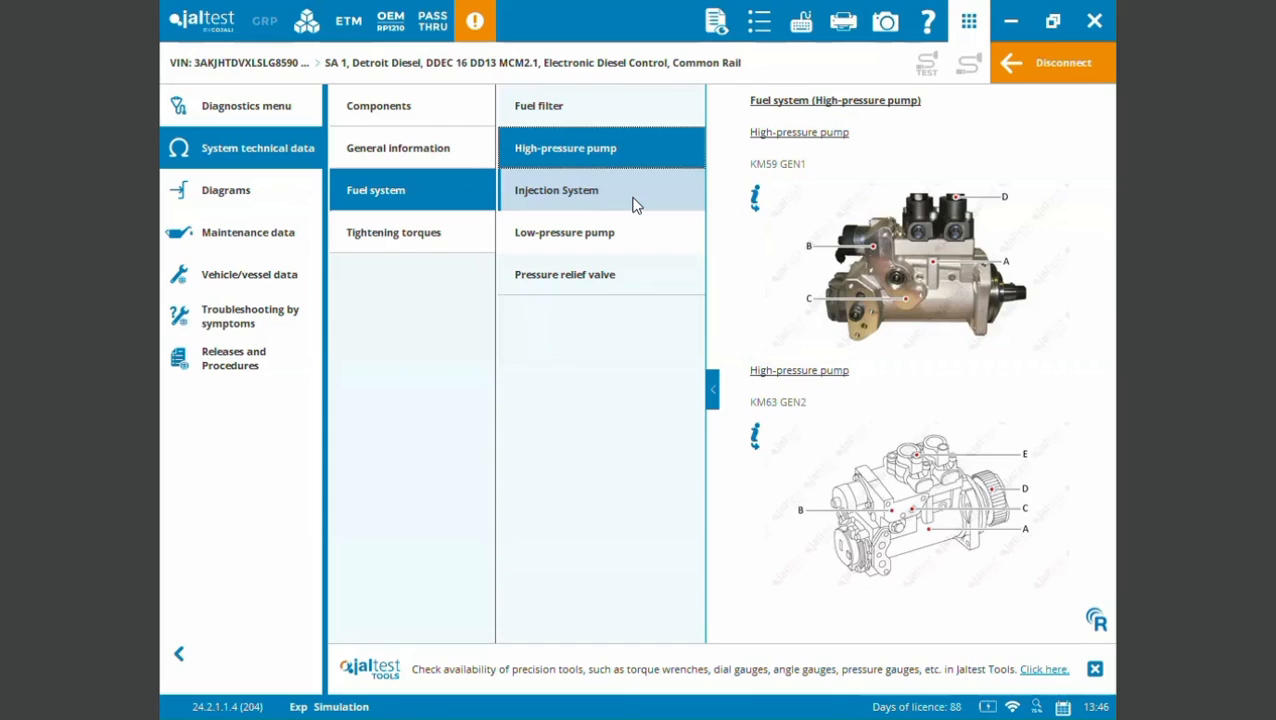
click(633, 198)
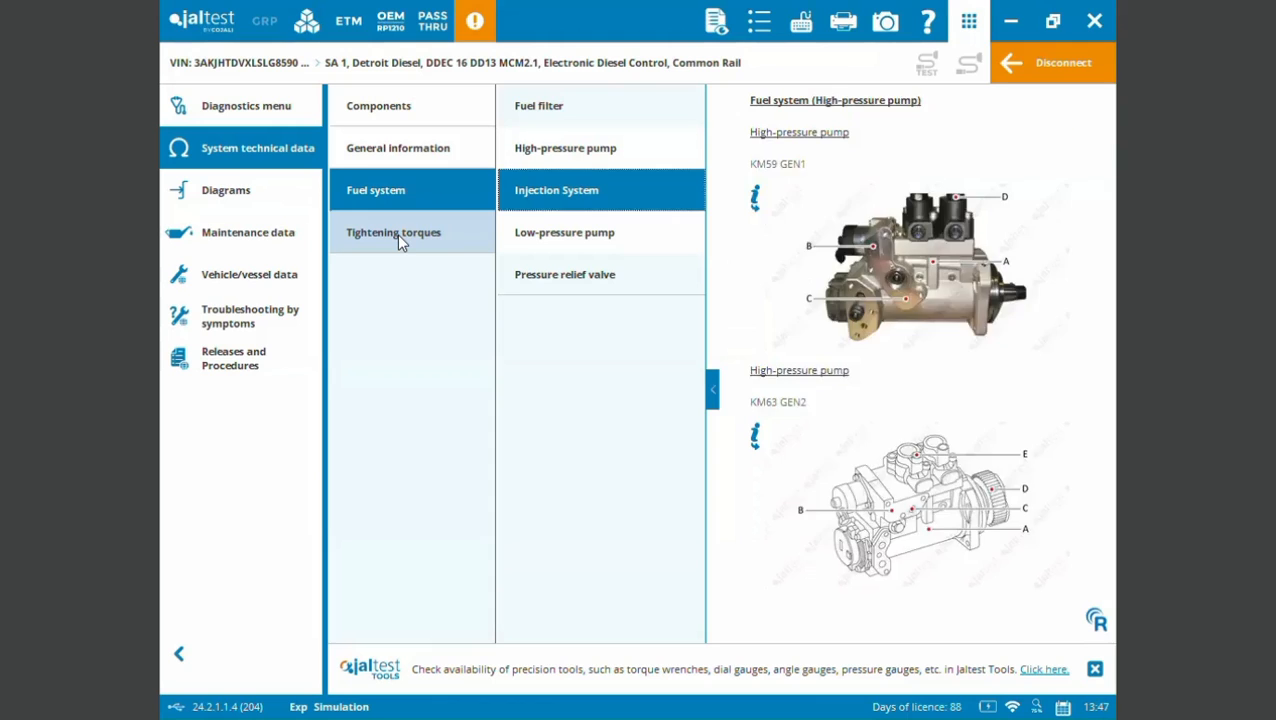
click(397, 233)
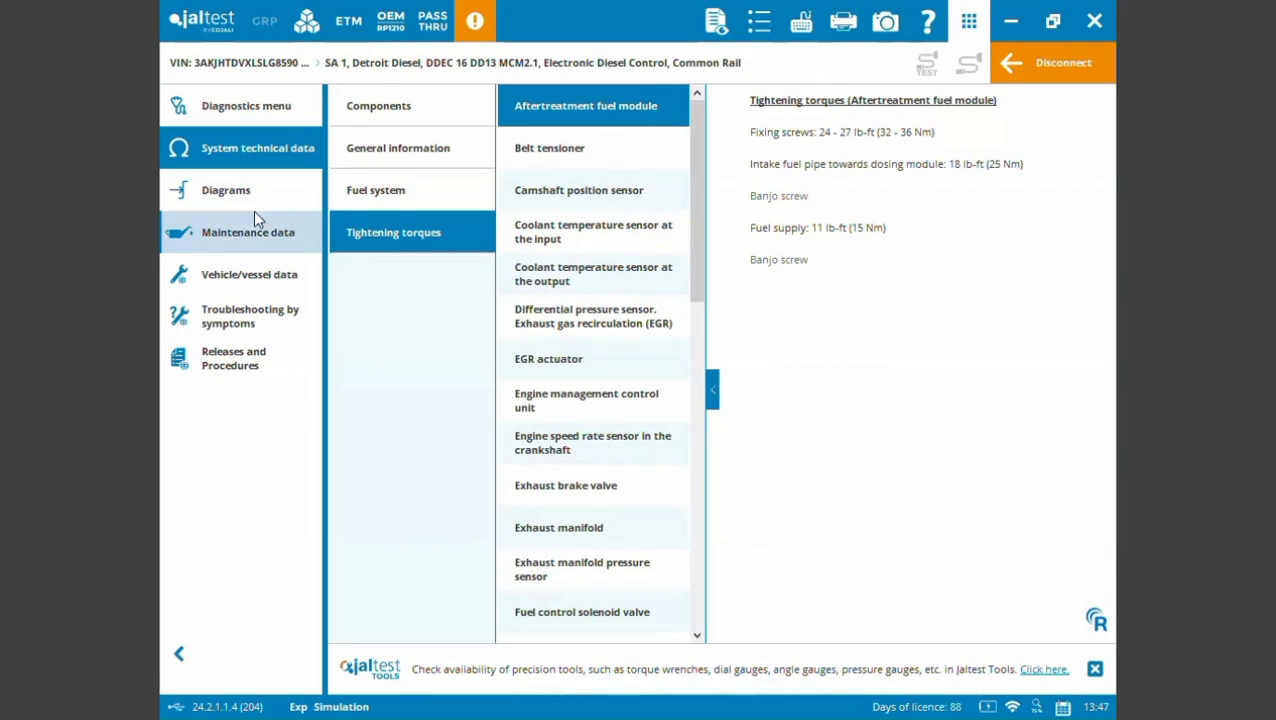
- Display the DDEC 16 DD13 MCM2.1 wiring diagram and collapse the component list to enlarge it
click(253, 200)
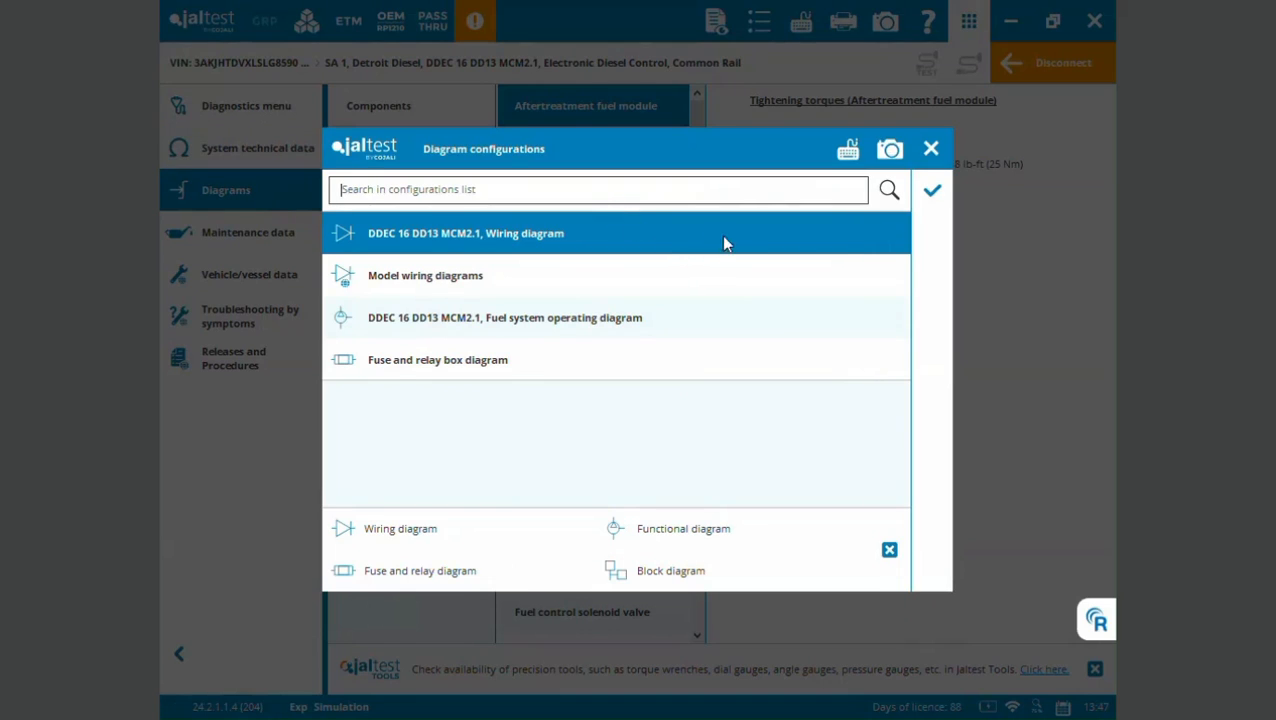
click(933, 191)
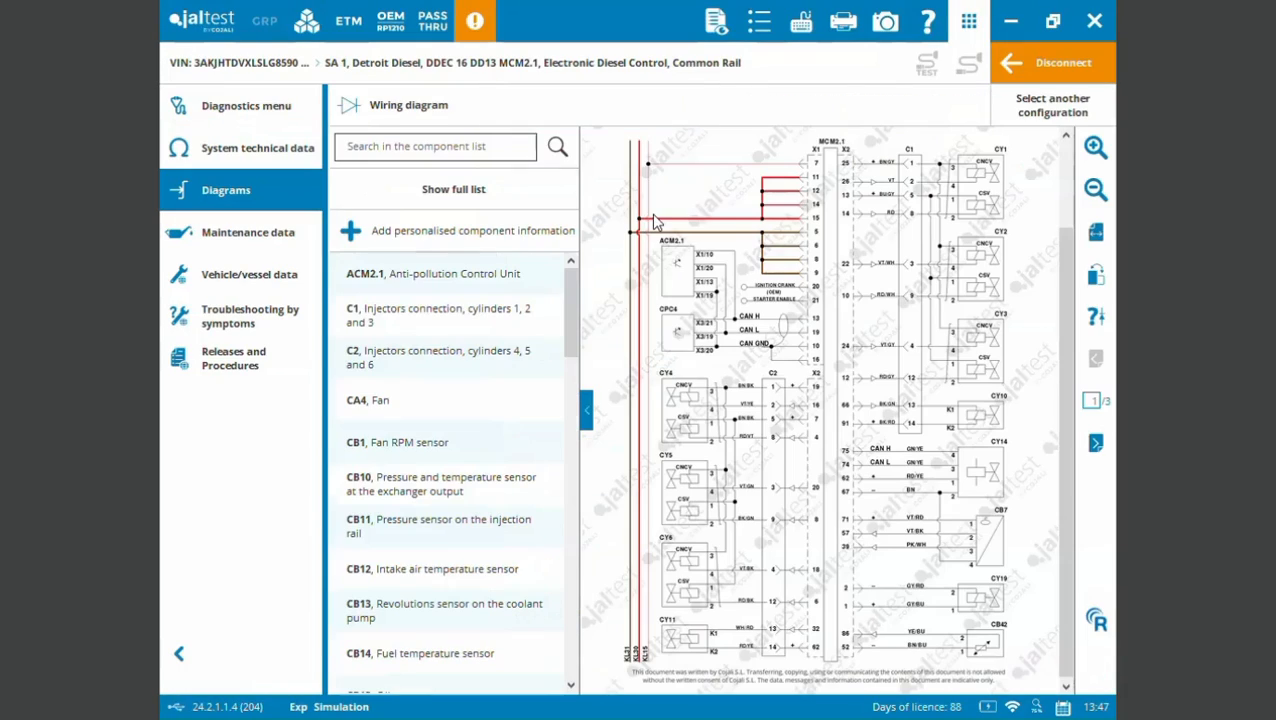
click(585, 410)
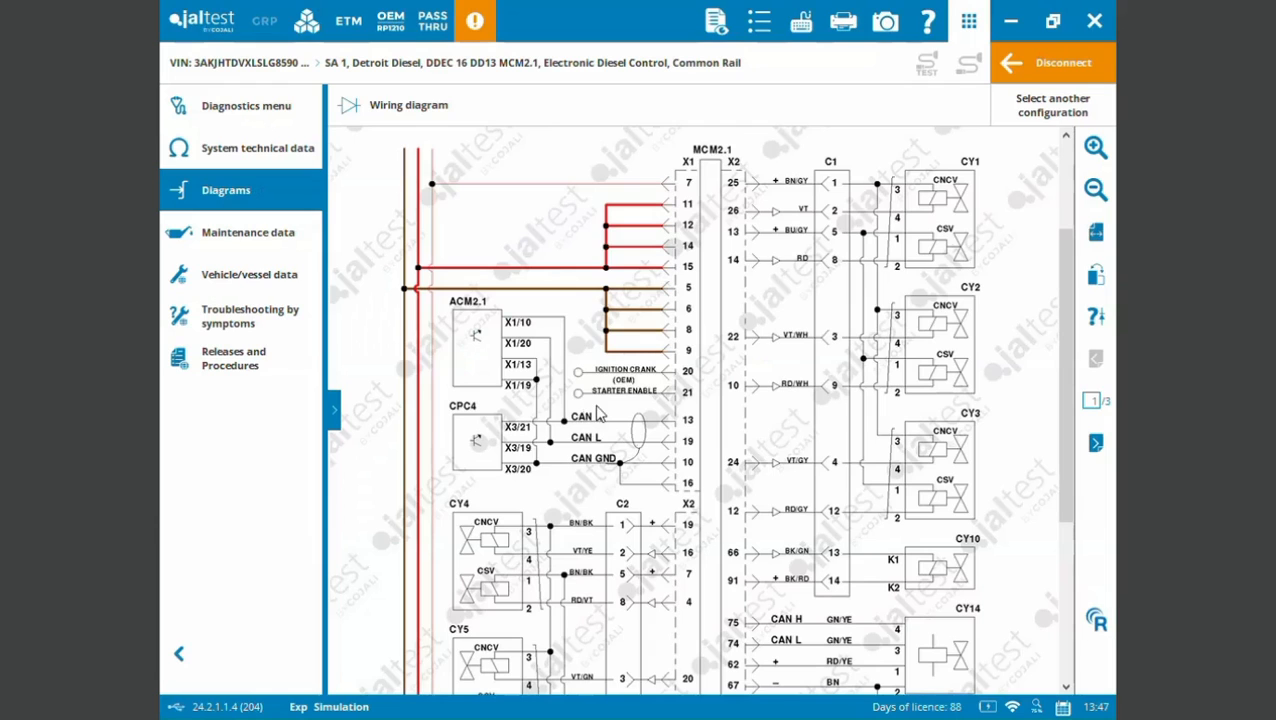
- Examine the component information for the MCM2.1 engine management control unit, including its location and tightening torques, and close it
mouse_move(718, 358)
click(710, 390)
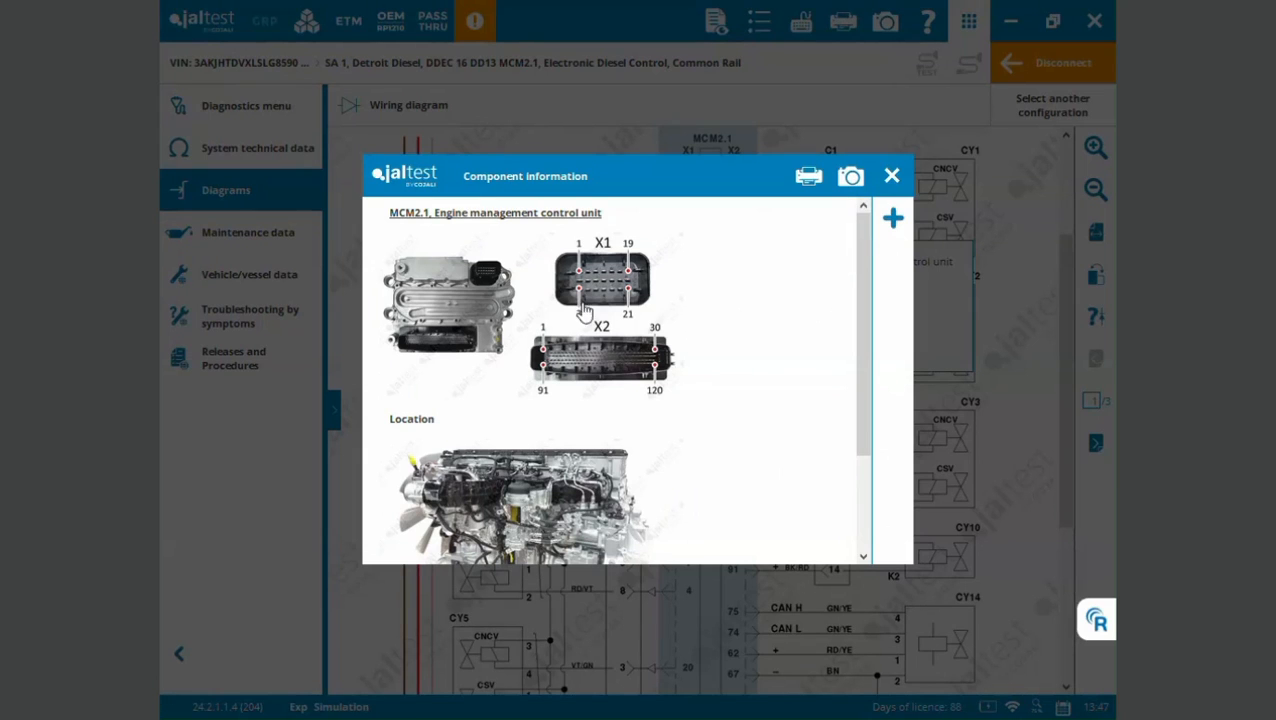
drag(859, 290, 878, 437)
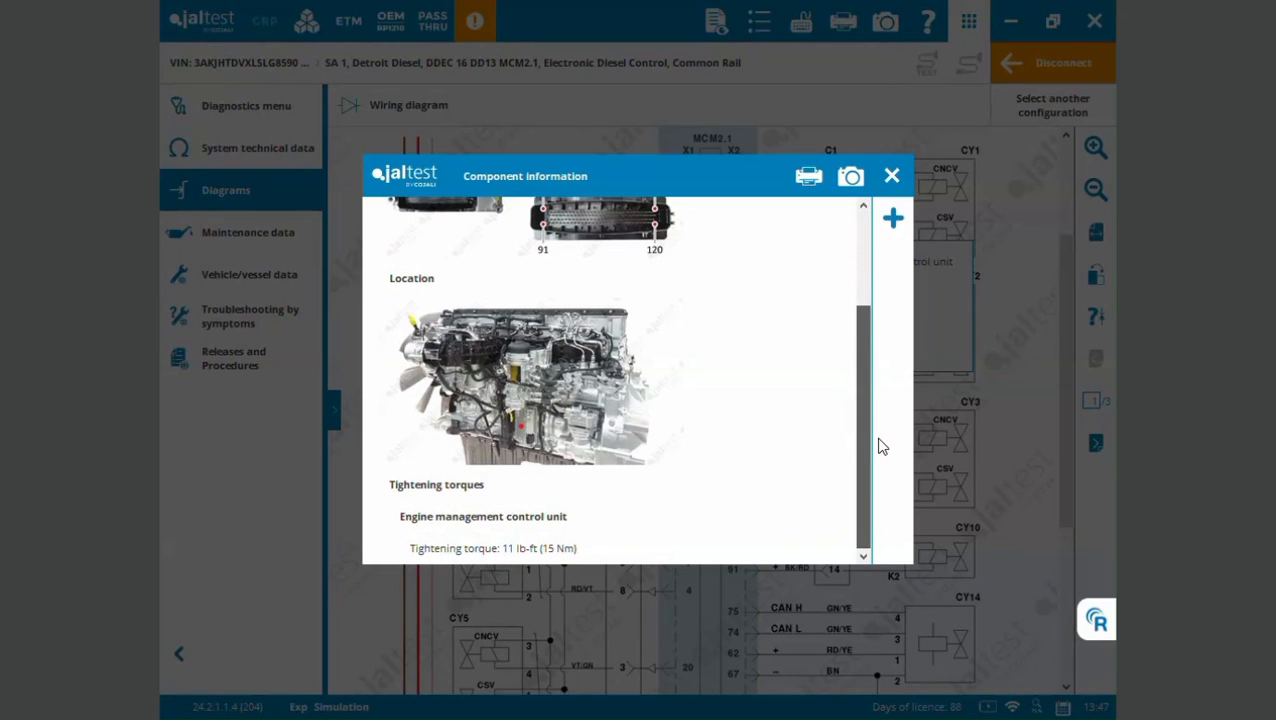
click(889, 180)
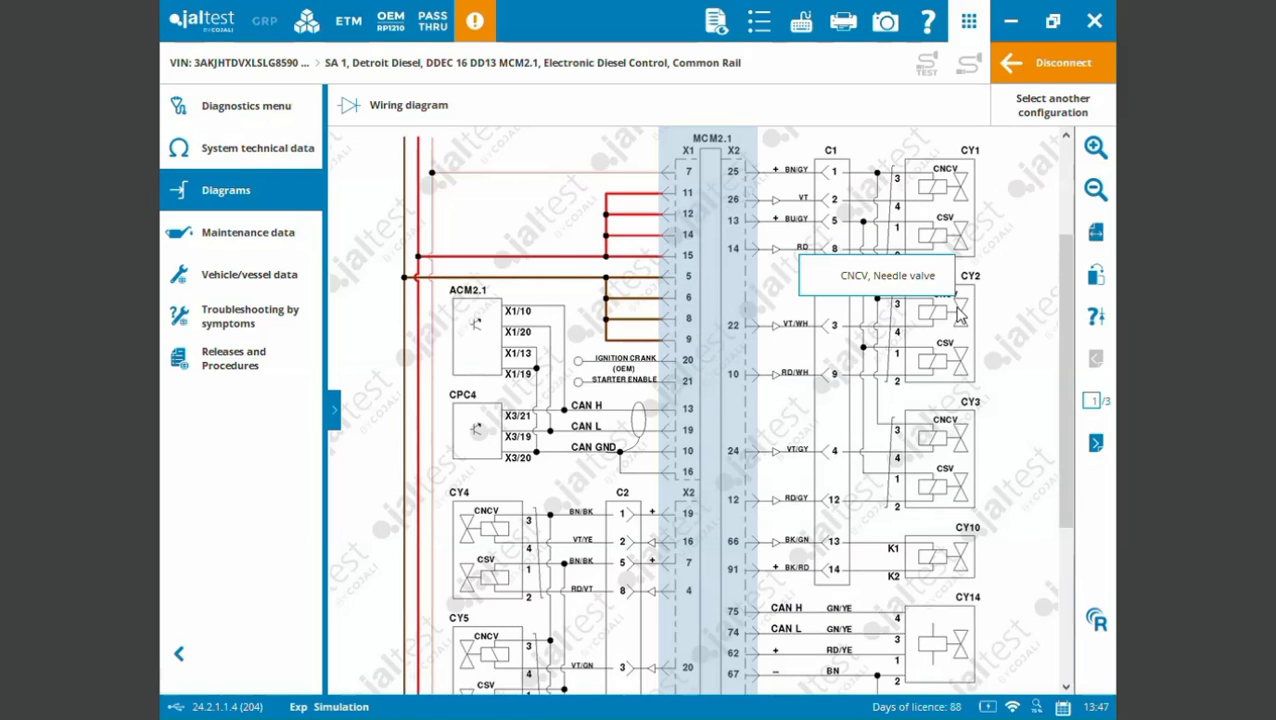
drag(1063, 373, 1075, 176)
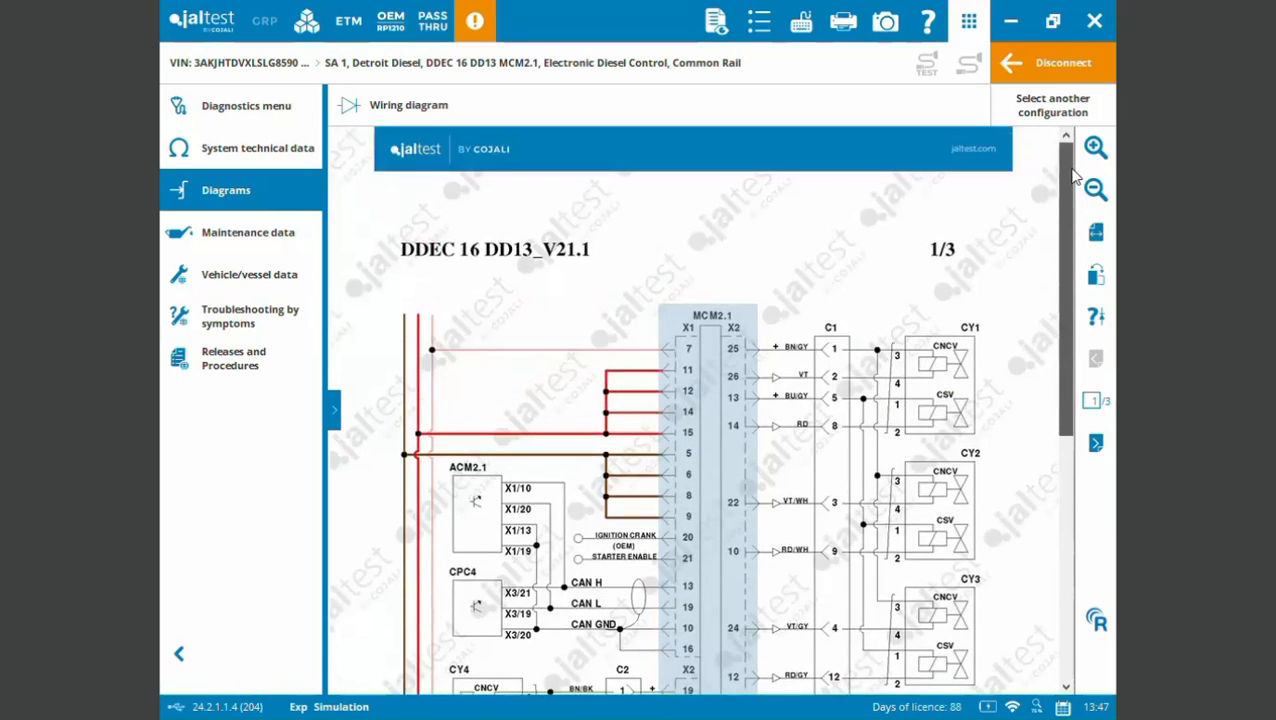
- Review the DDEC 16 DD13/15/16 GHG17 maintenance intervals for City driving, Long trip driving, Severe driving and Recreational Vehicle (RV)
click(257, 245)
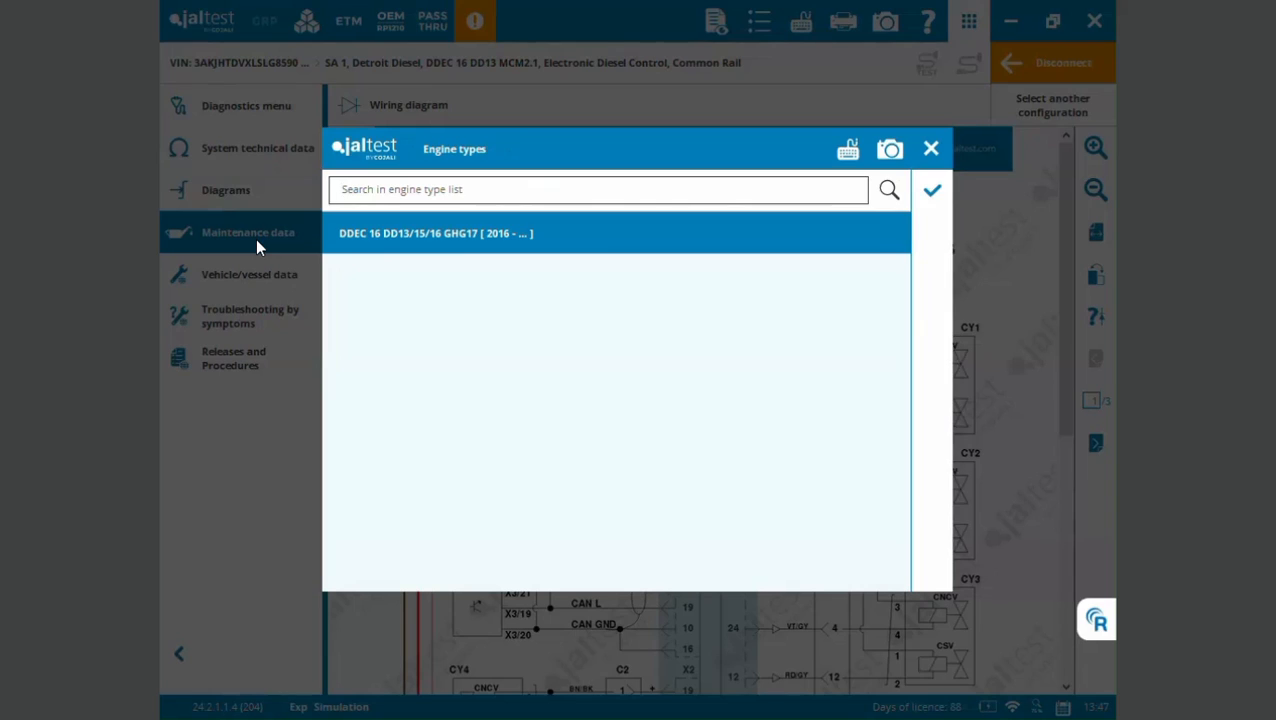
click(926, 202)
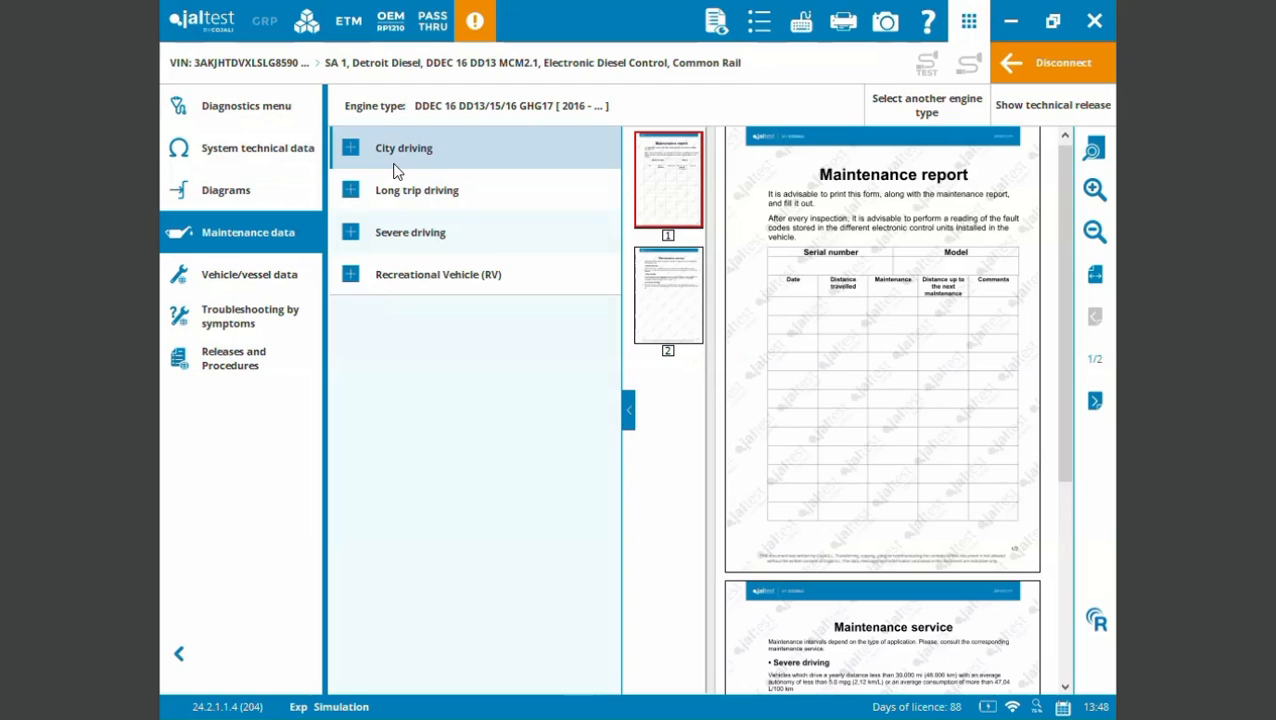
click(351, 148)
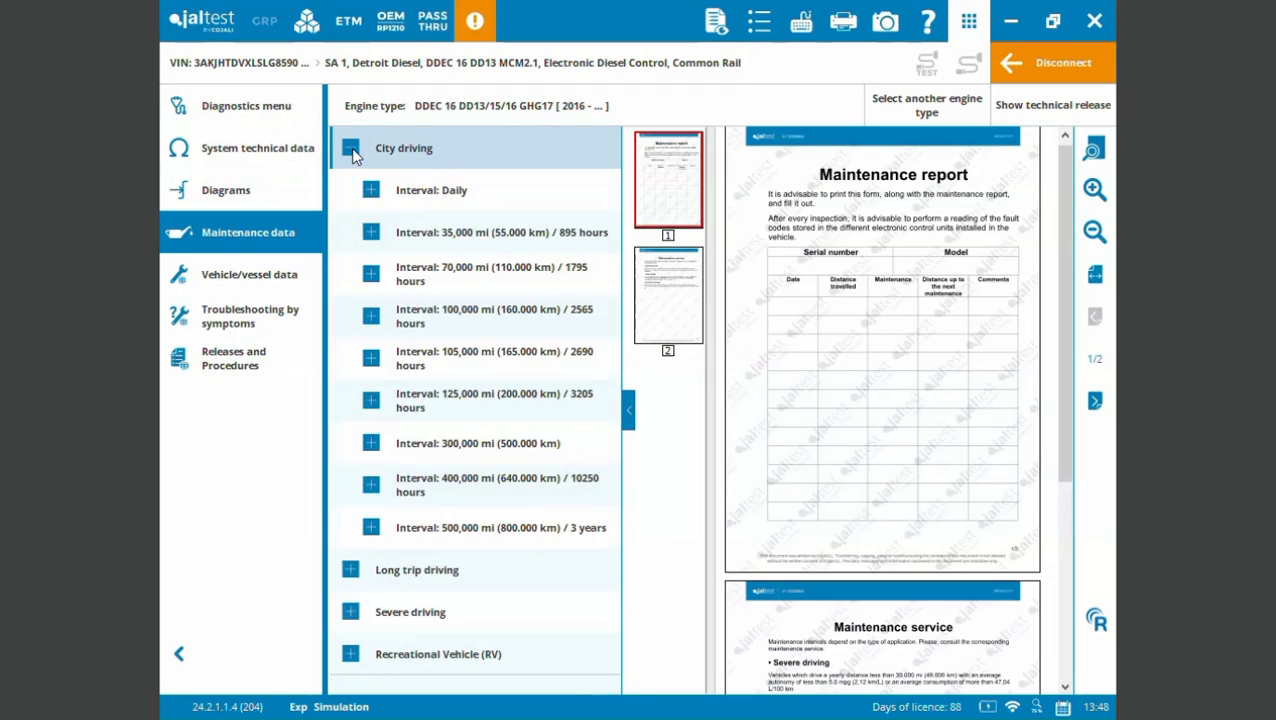
click(351, 148)
click(352, 190)
click(352, 190)
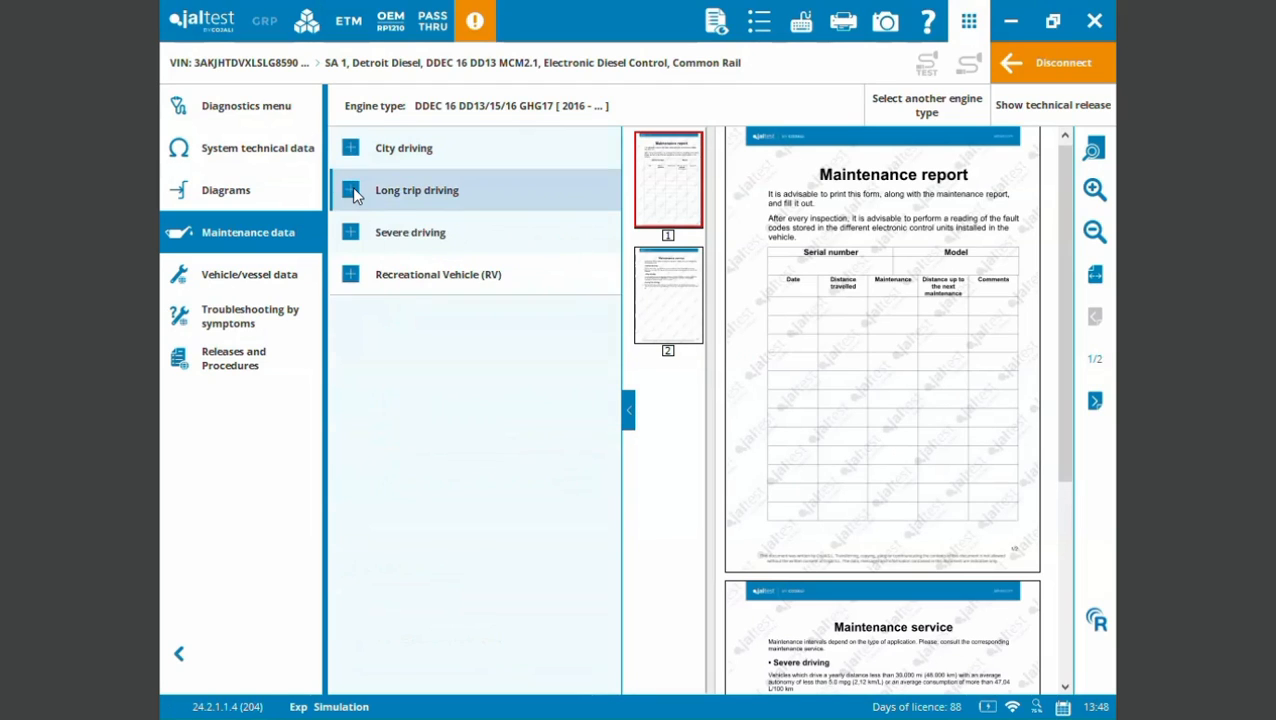
click(351, 233)
click(352, 236)
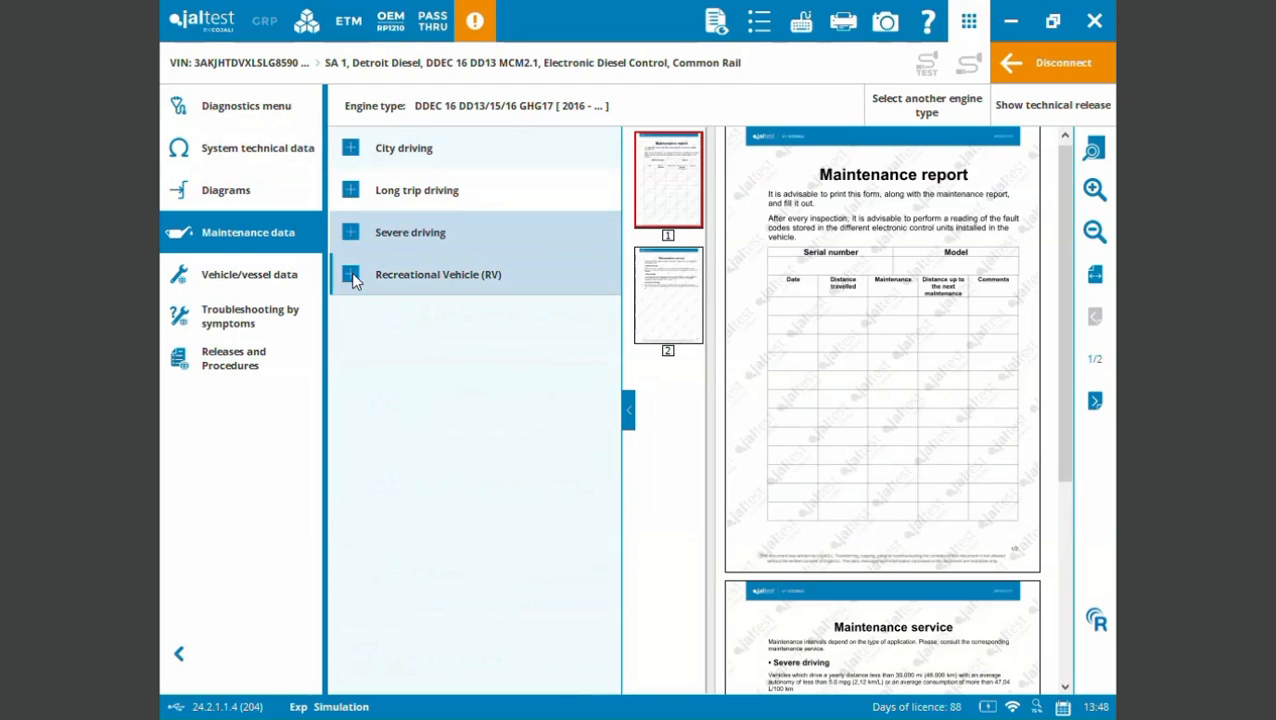
click(352, 278)
click(352, 278)
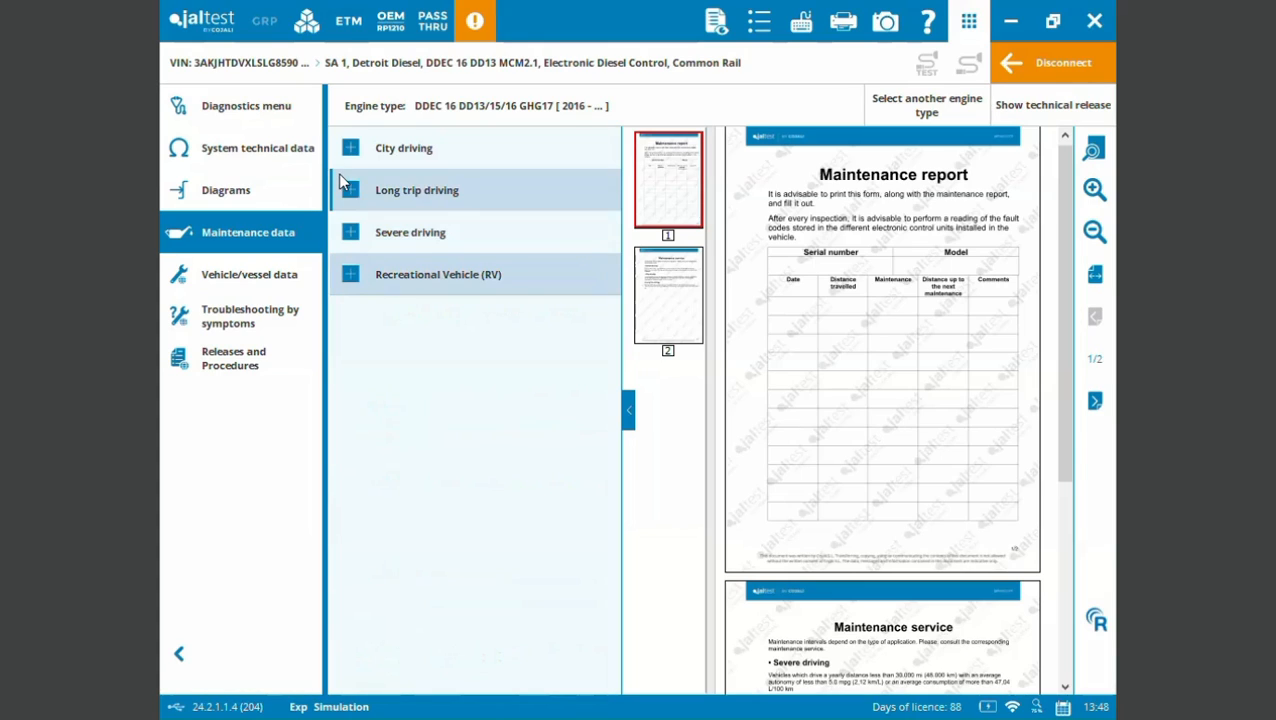
- Load the vehicle/vessel data for the 12.8 435 (DD13 GHG17) engine type under the SA 1 system
click(222, 282)
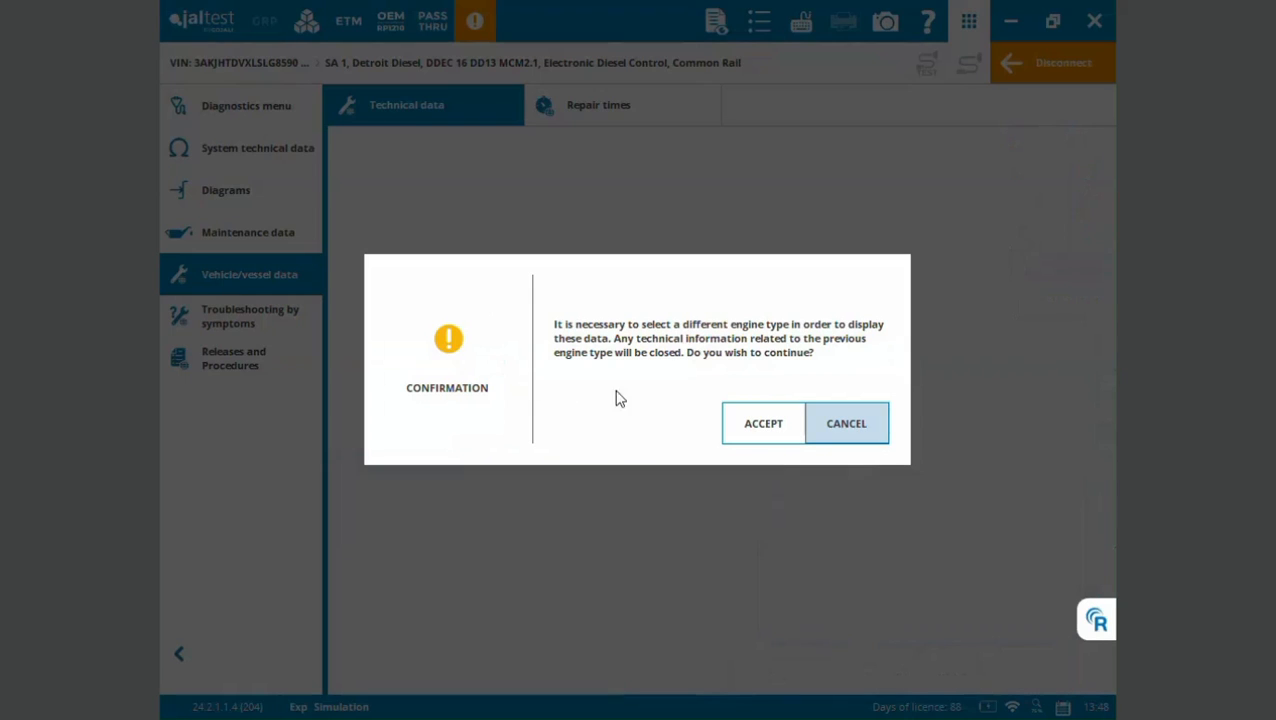
click(752, 422)
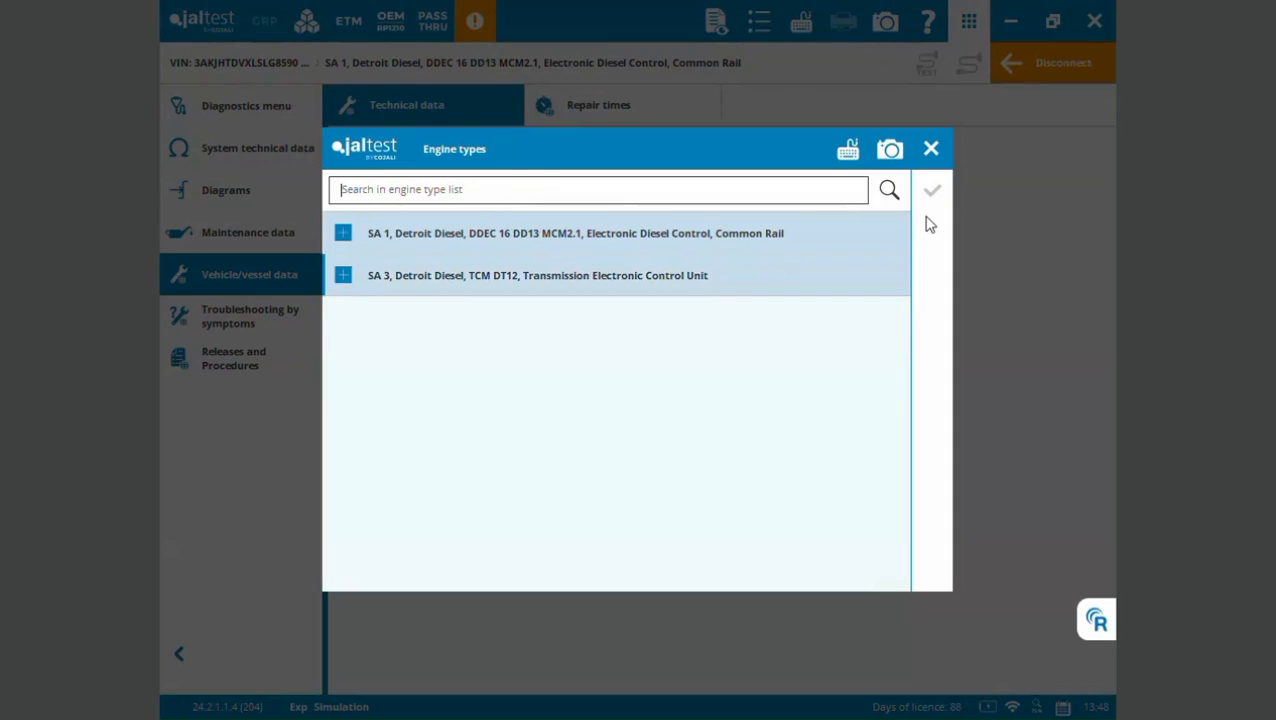
click(622, 243)
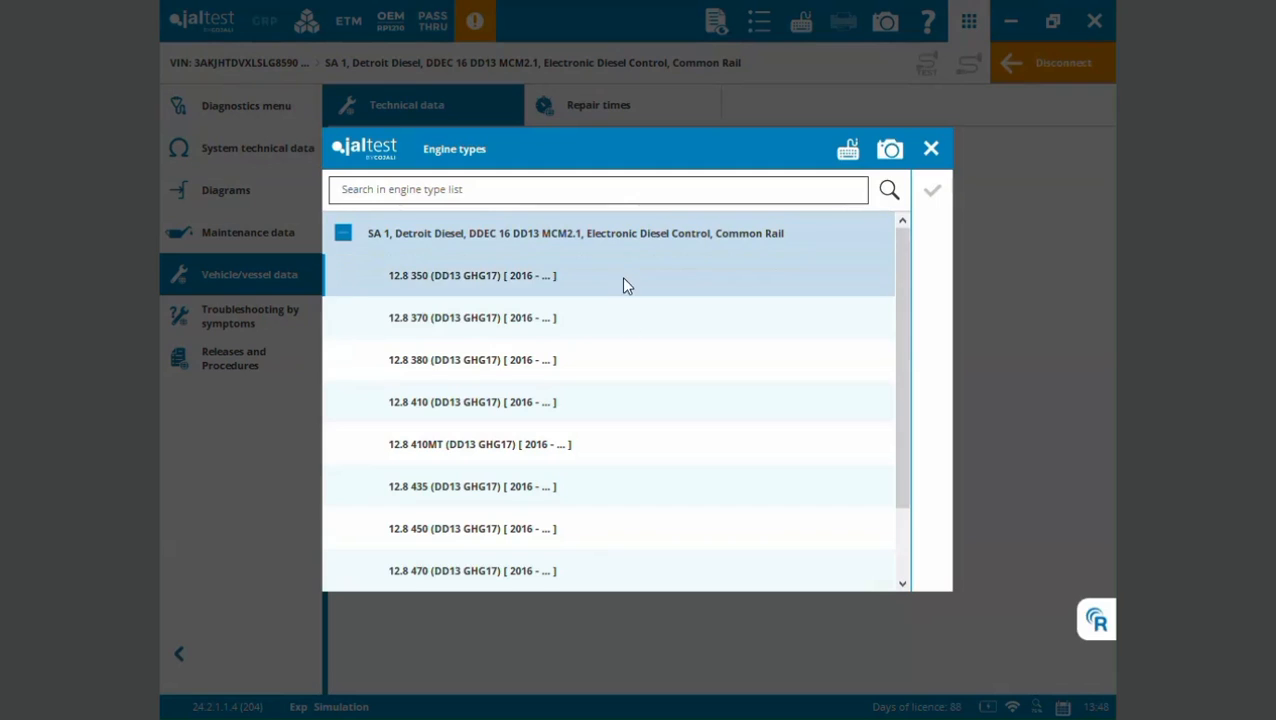
click(587, 488)
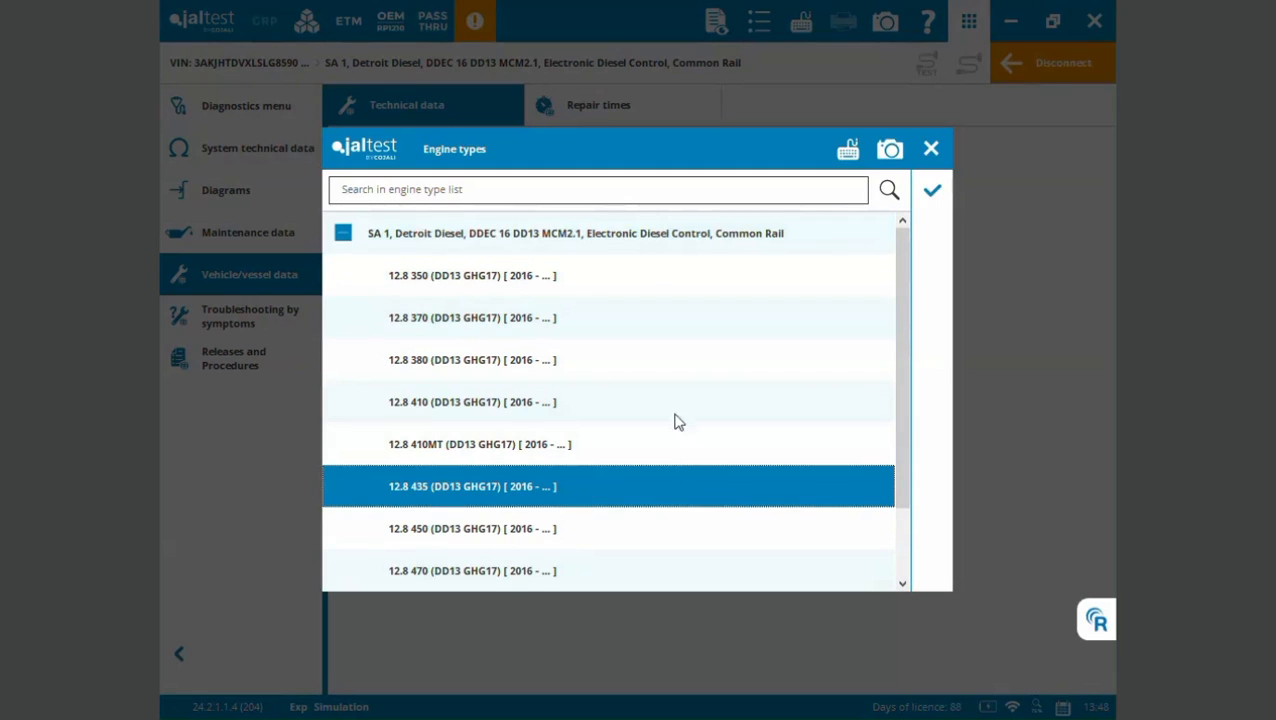
click(934, 193)
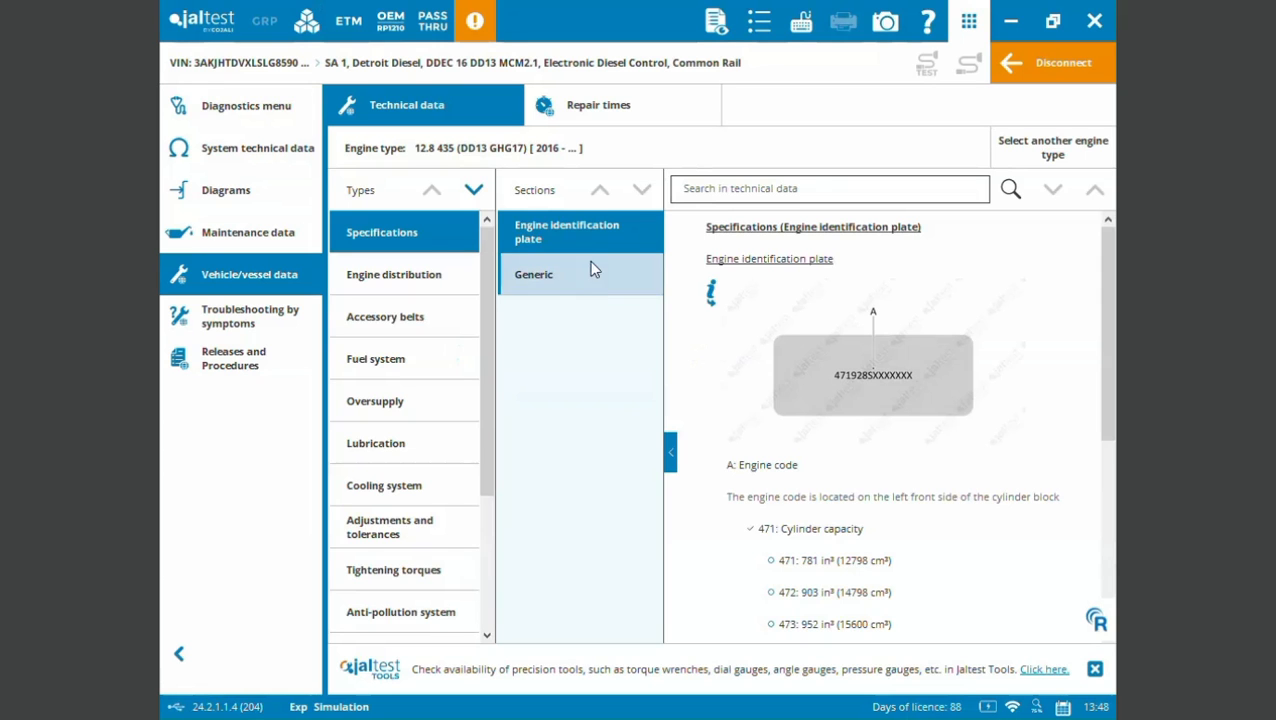
- Review the engine's technical data from Engine distribution through Anti-pollution system, including the Exhaust gases aftertreatment system section
click(417, 284)
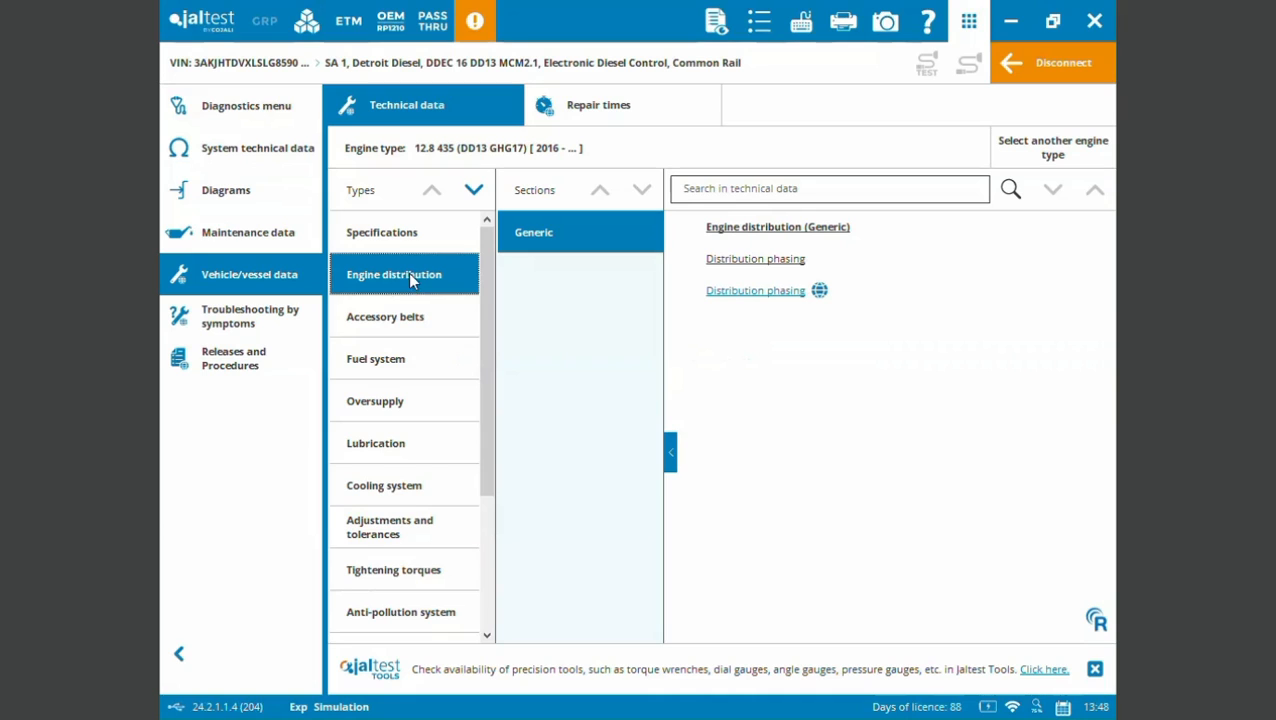
click(407, 320)
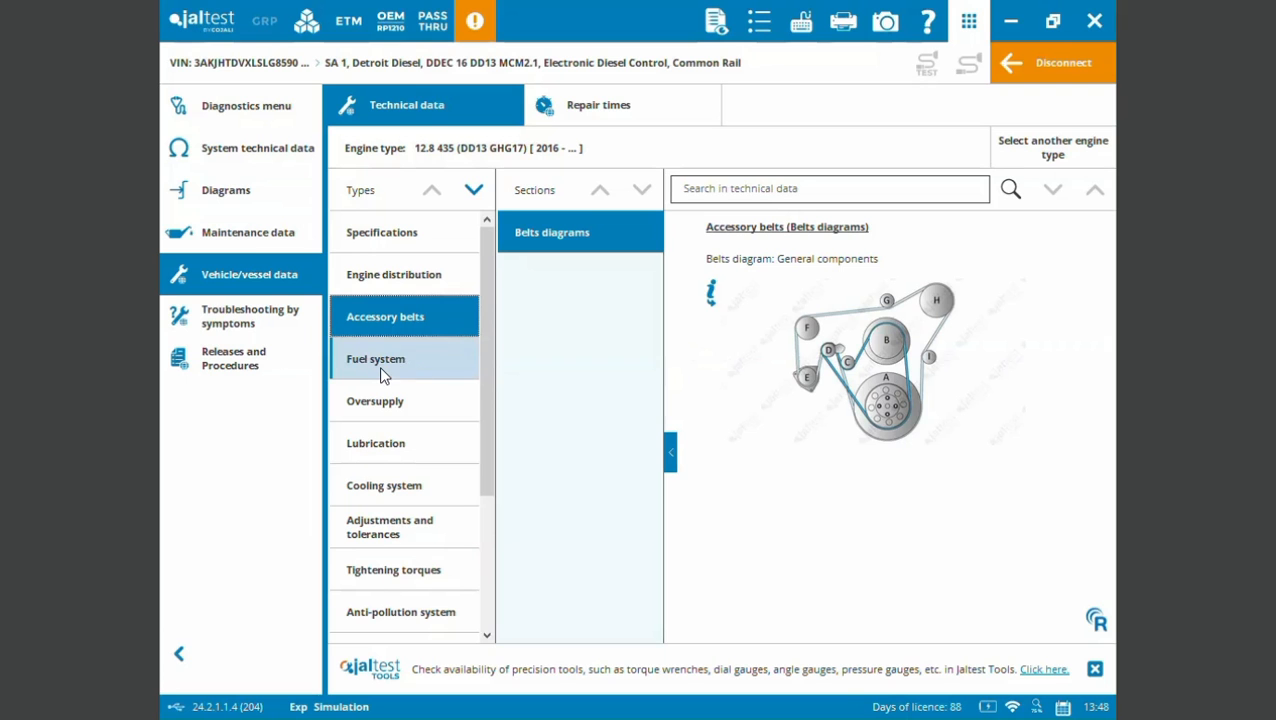
click(380, 373)
click(375, 408)
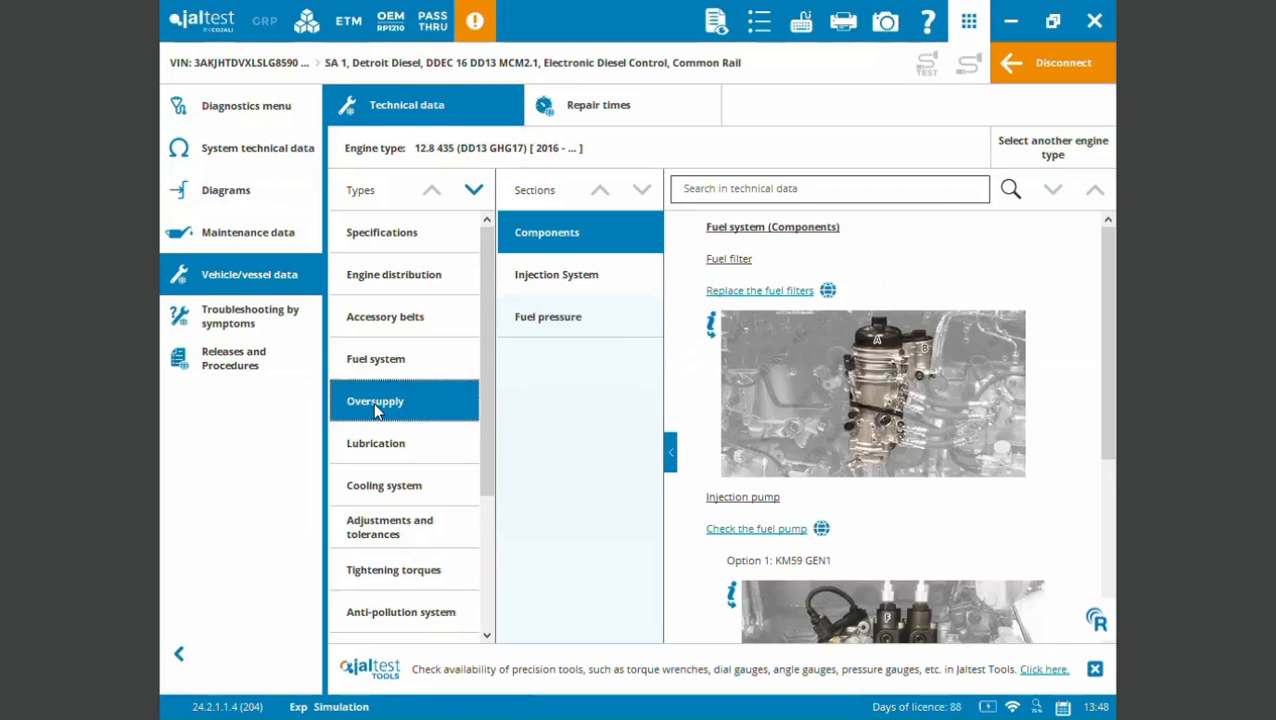
click(371, 440)
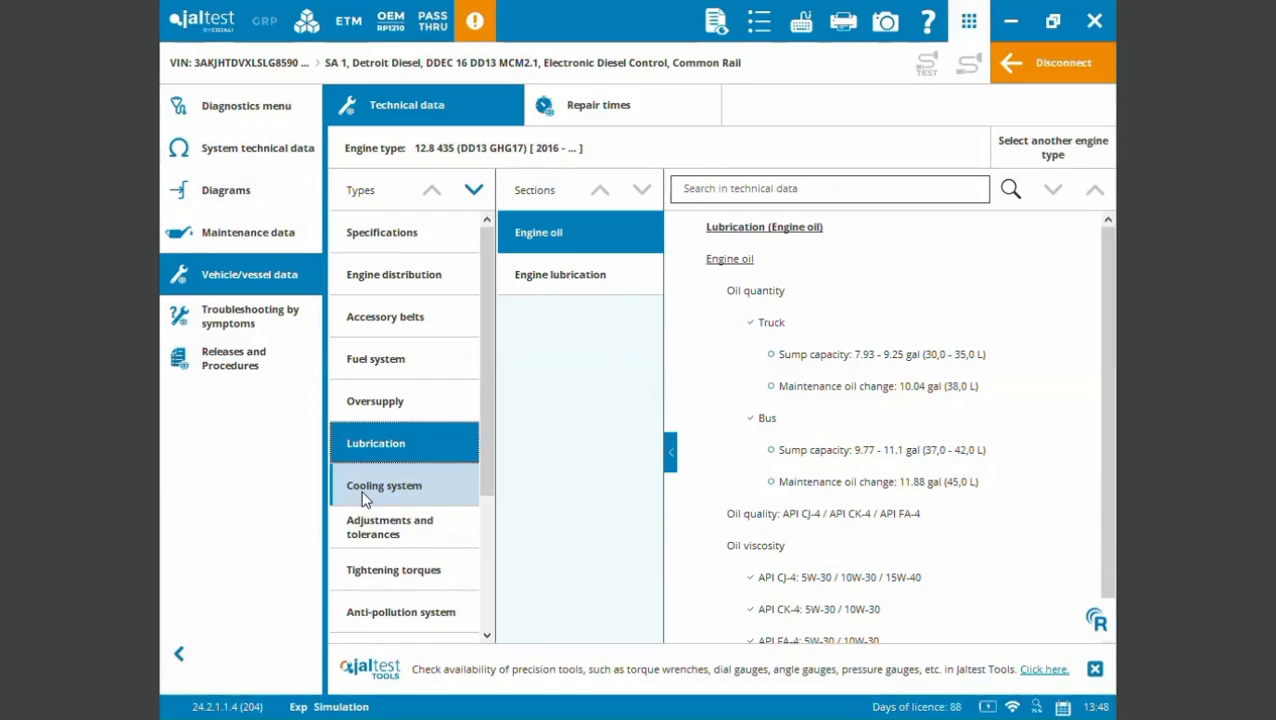
click(363, 498)
click(367, 526)
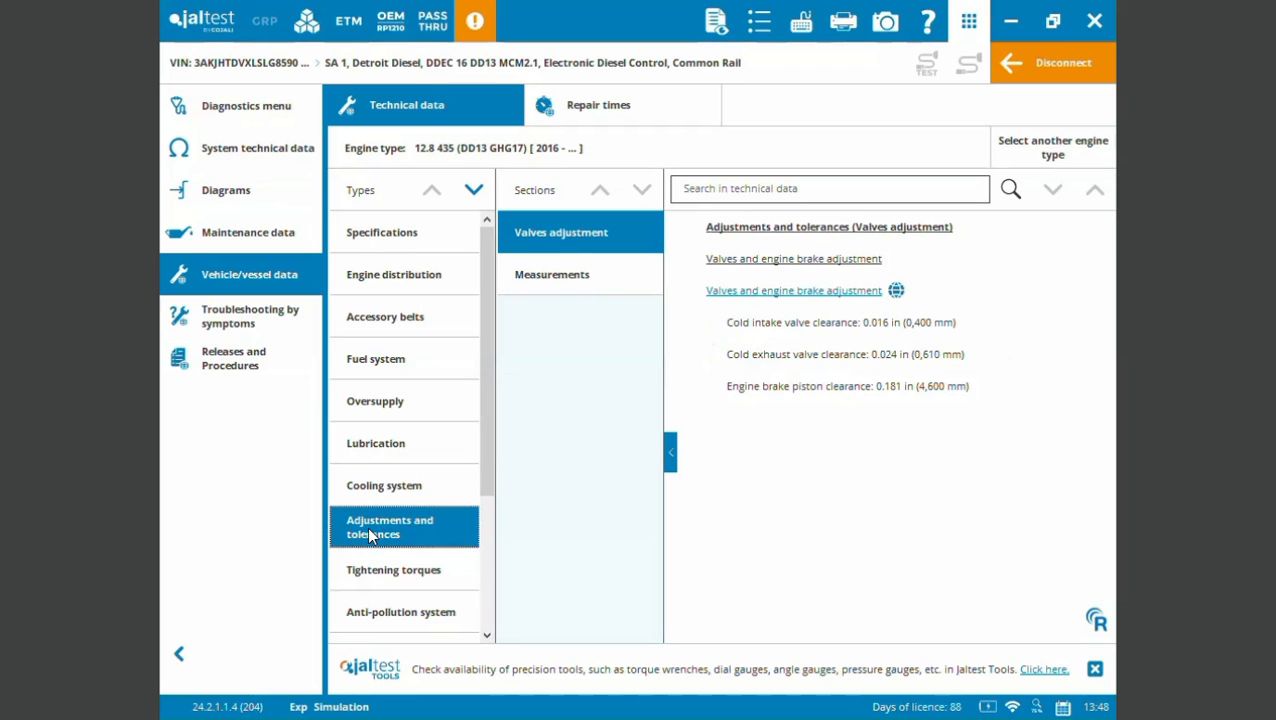
click(393, 610)
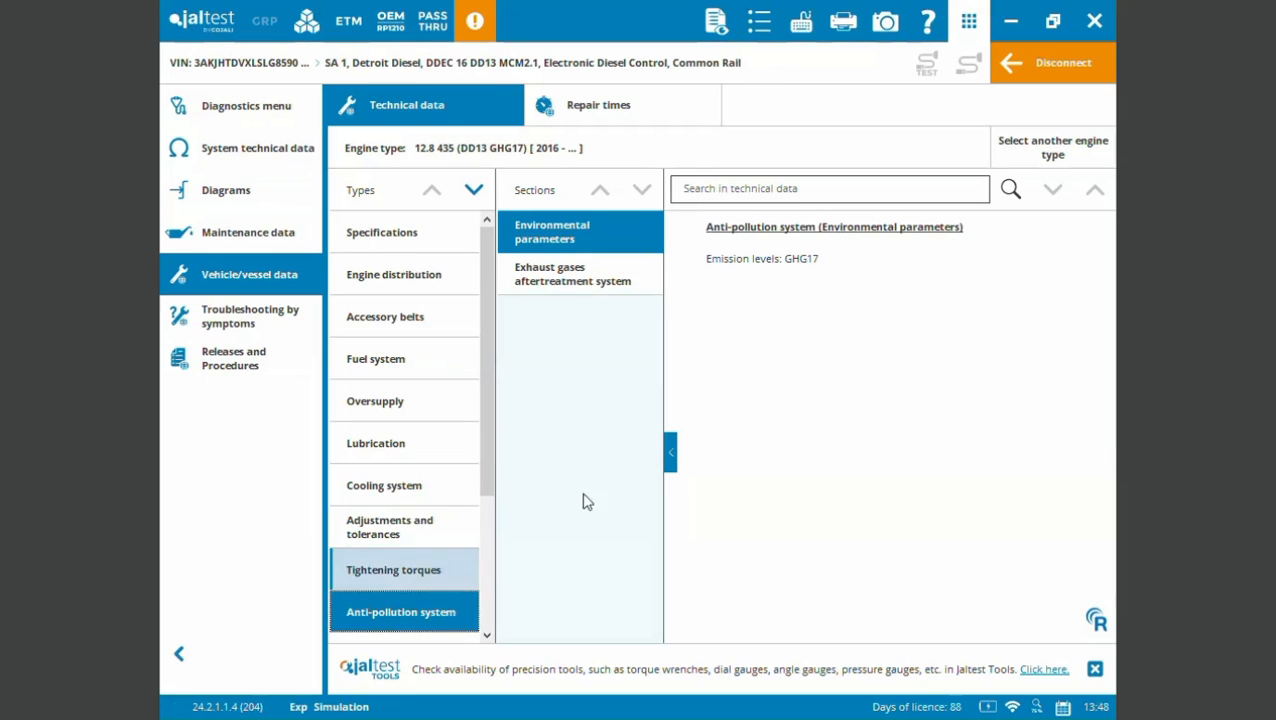
click(589, 280)
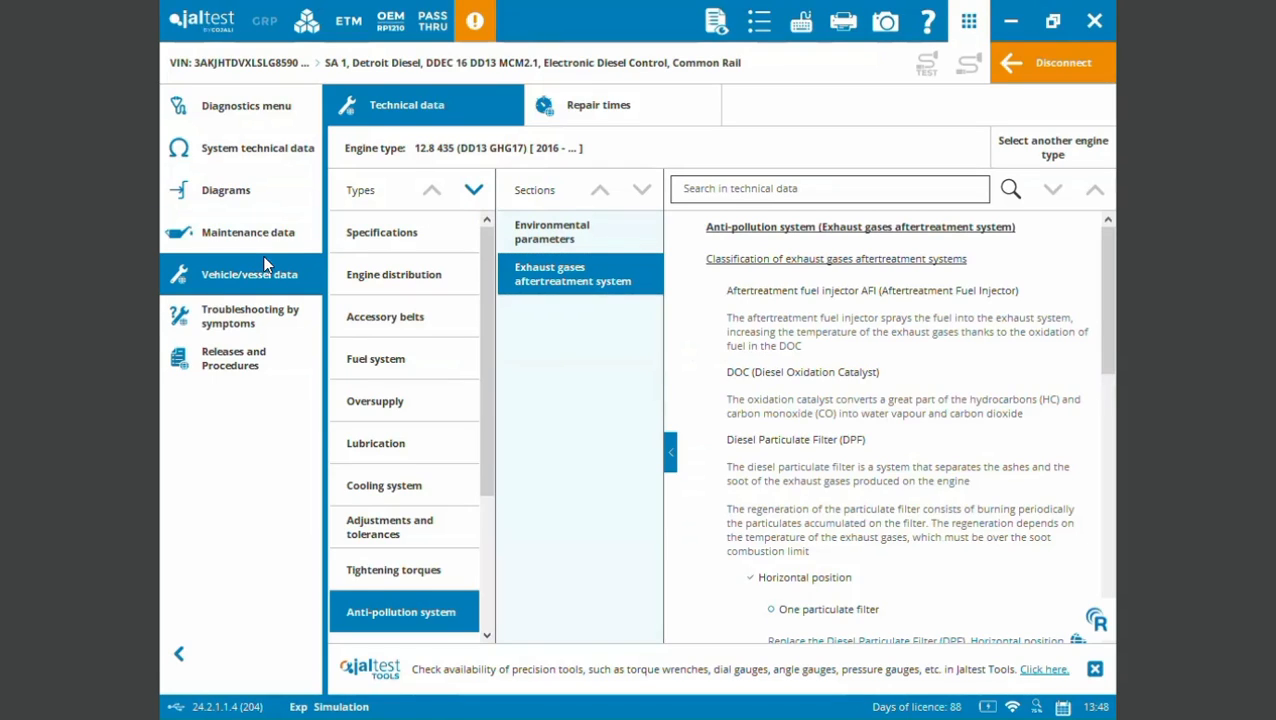
- Review the Troubleshooting by symptoms and Releases and Procedures lists, and return to the diagnostics action overview
click(248, 318)
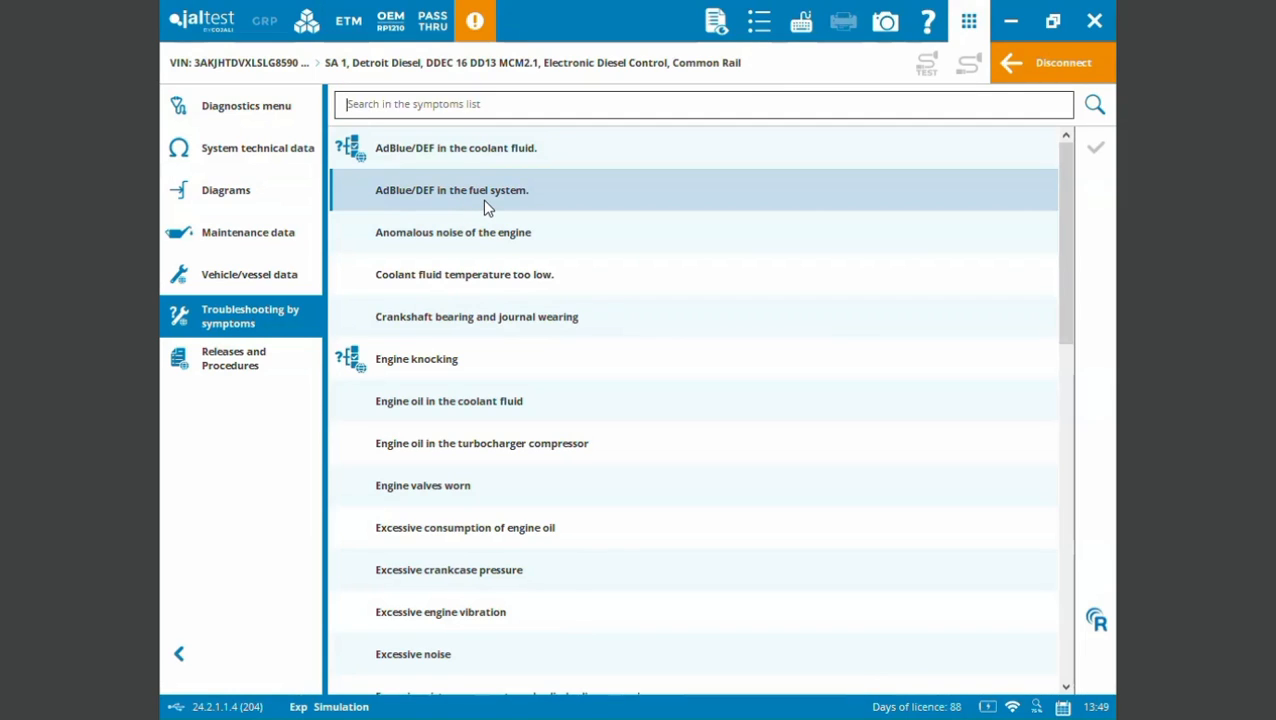
click(252, 360)
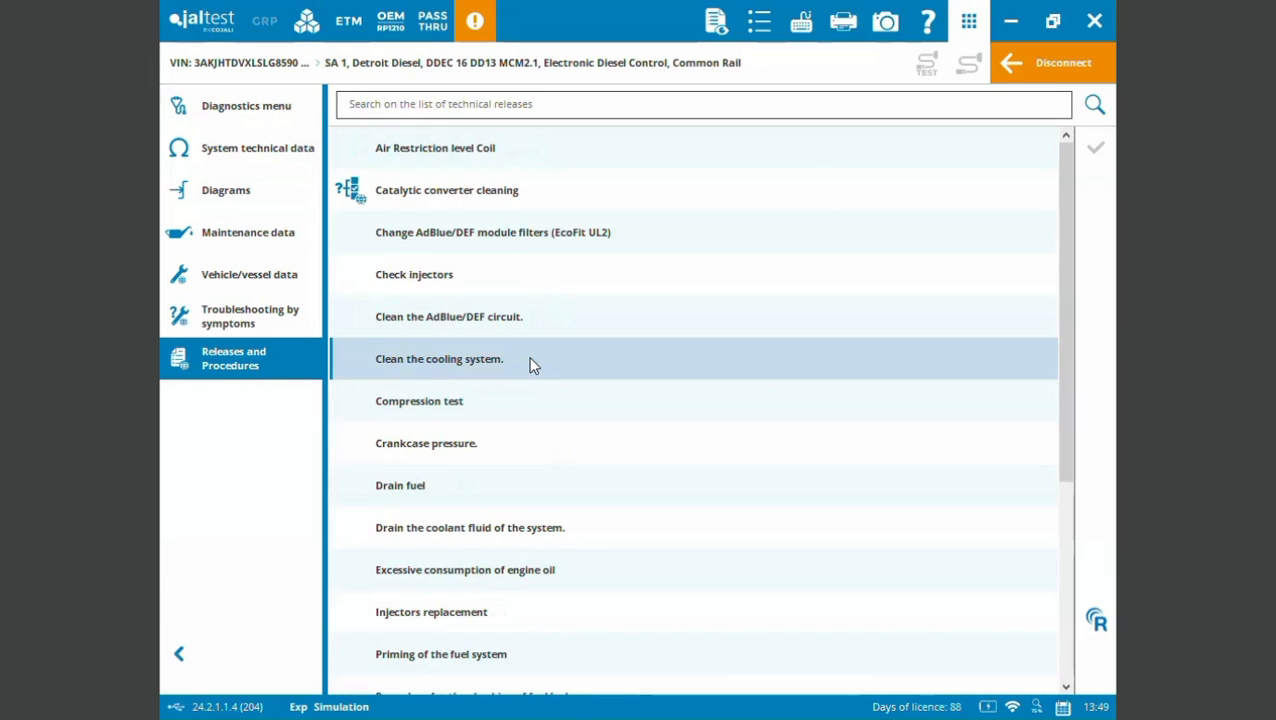
click(277, 104)
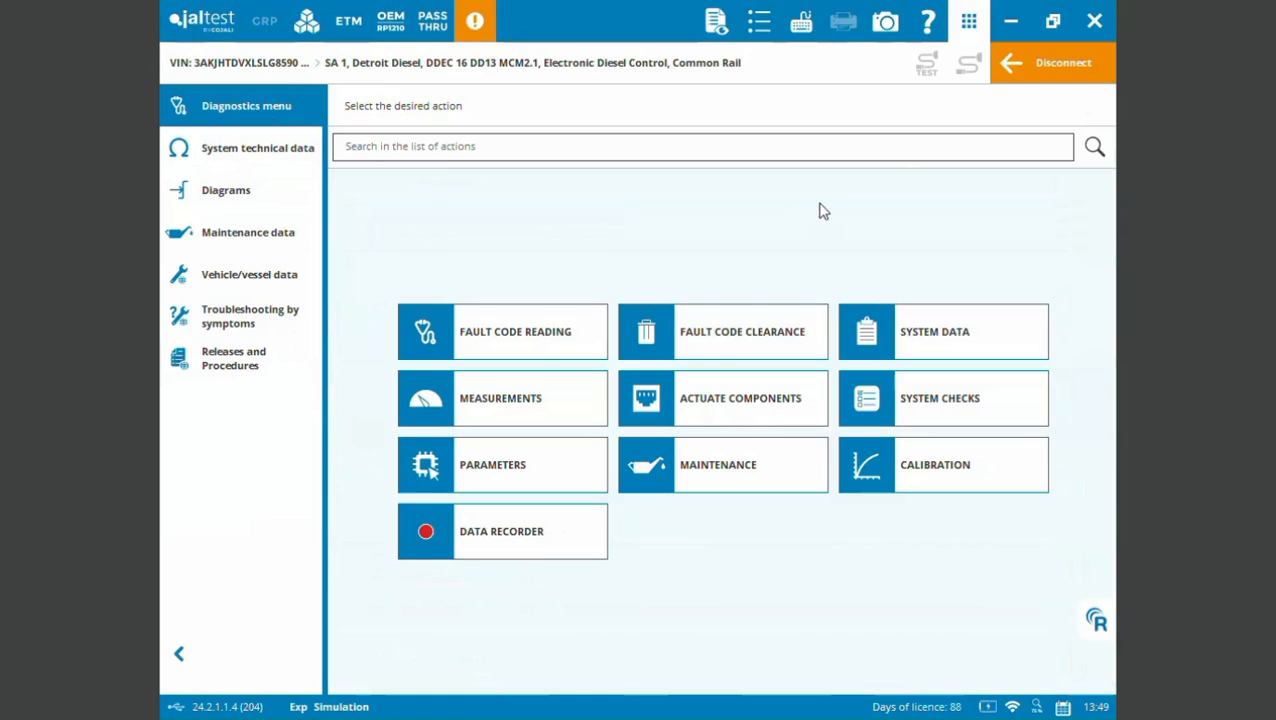
- Disconnect from the SA 1 engine system and leave the vehicle diagnosis, proceeding to the Save report form
click(1010, 70)
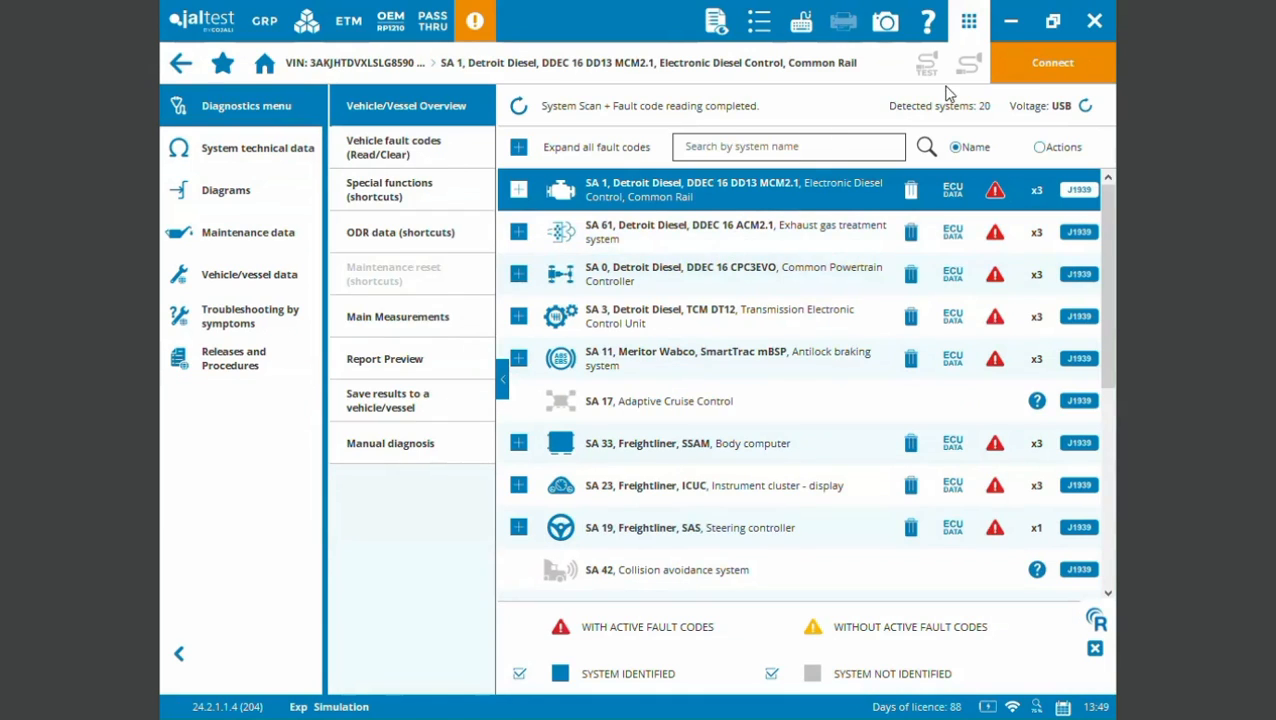
click(180, 63)
click(754, 428)
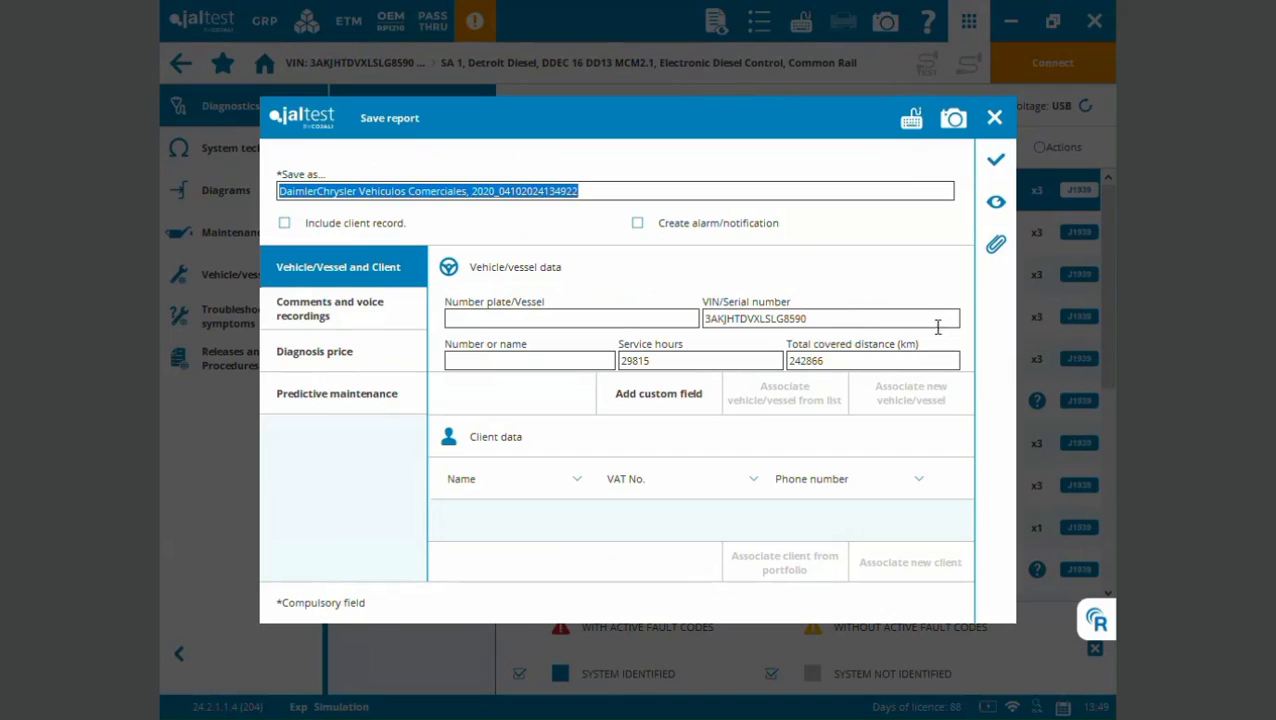
- Preview the diagnosis report, review its vehicle information and the fault codes per system, and return to the Save report form
click(995, 201)
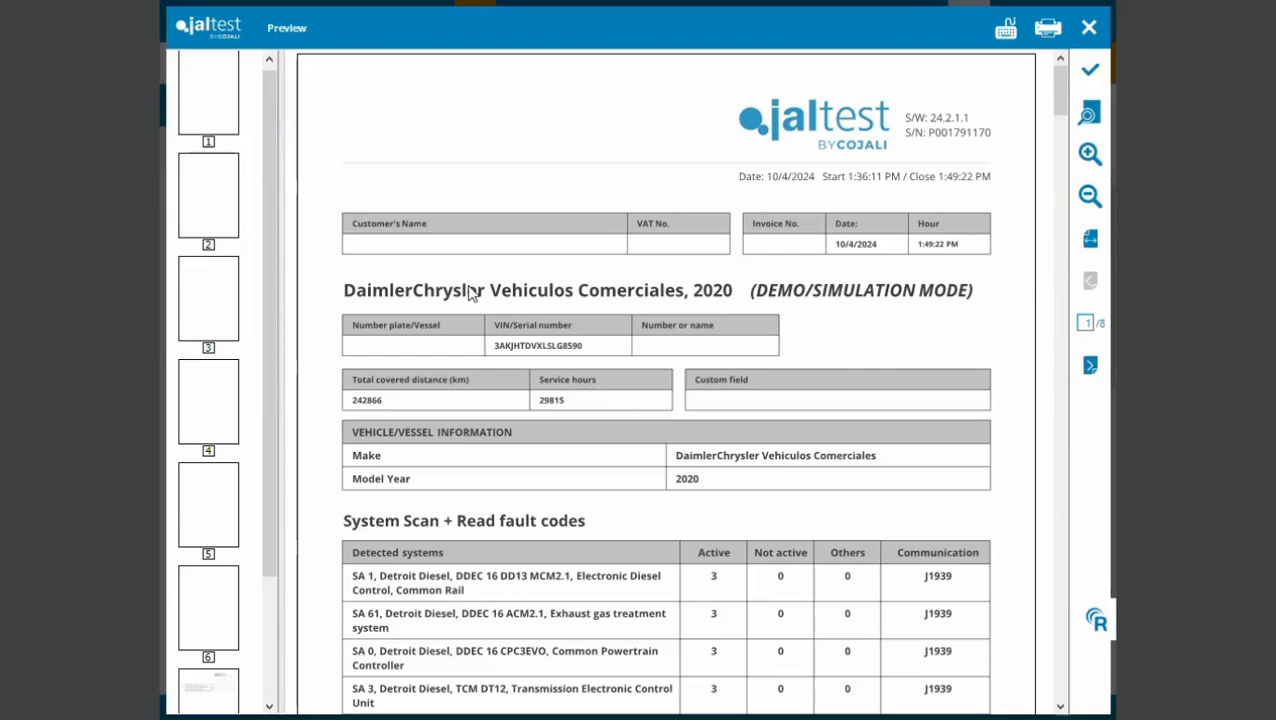
scroll(470, 290, down, 20)
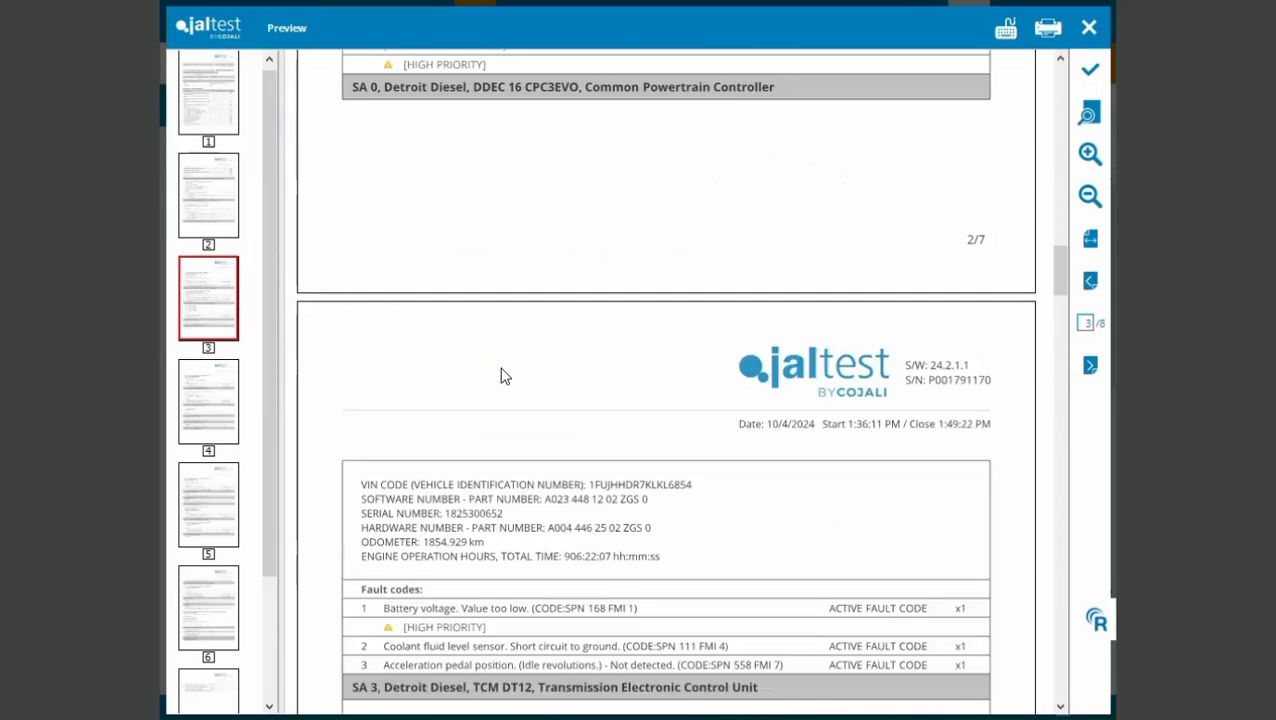
scroll(501, 379, down, 20)
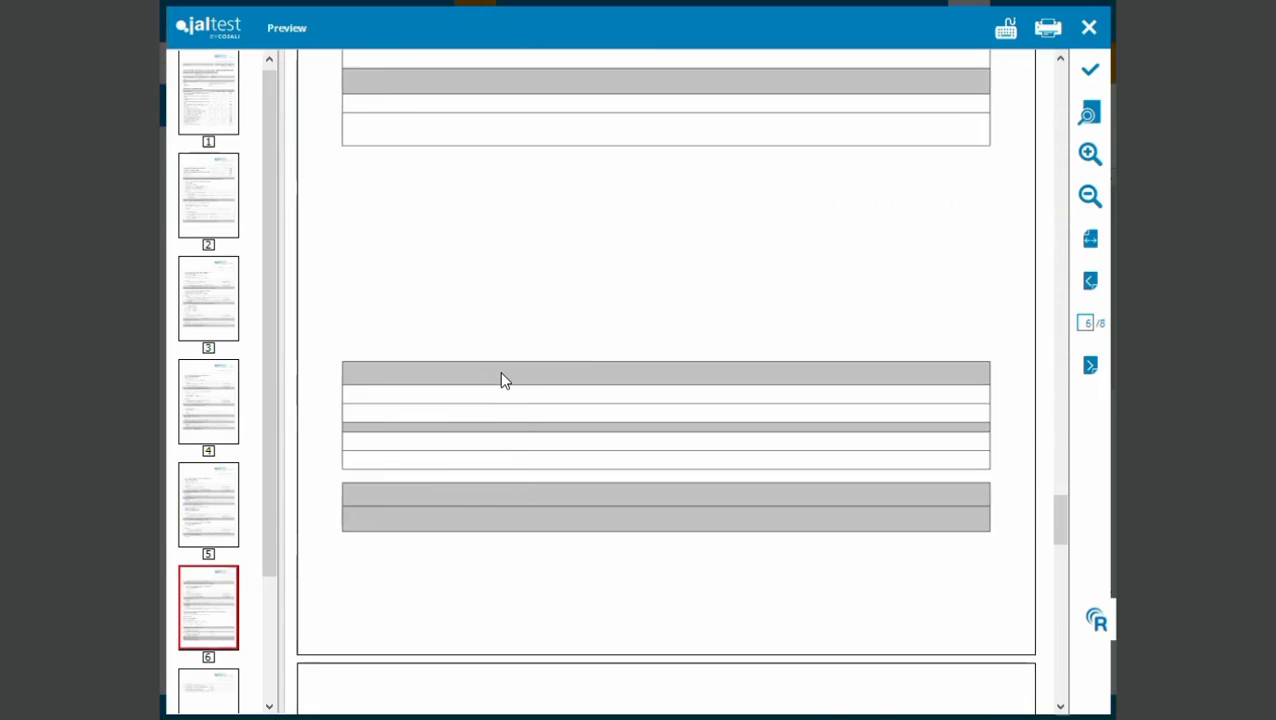
scroll(501, 377, up, 20)
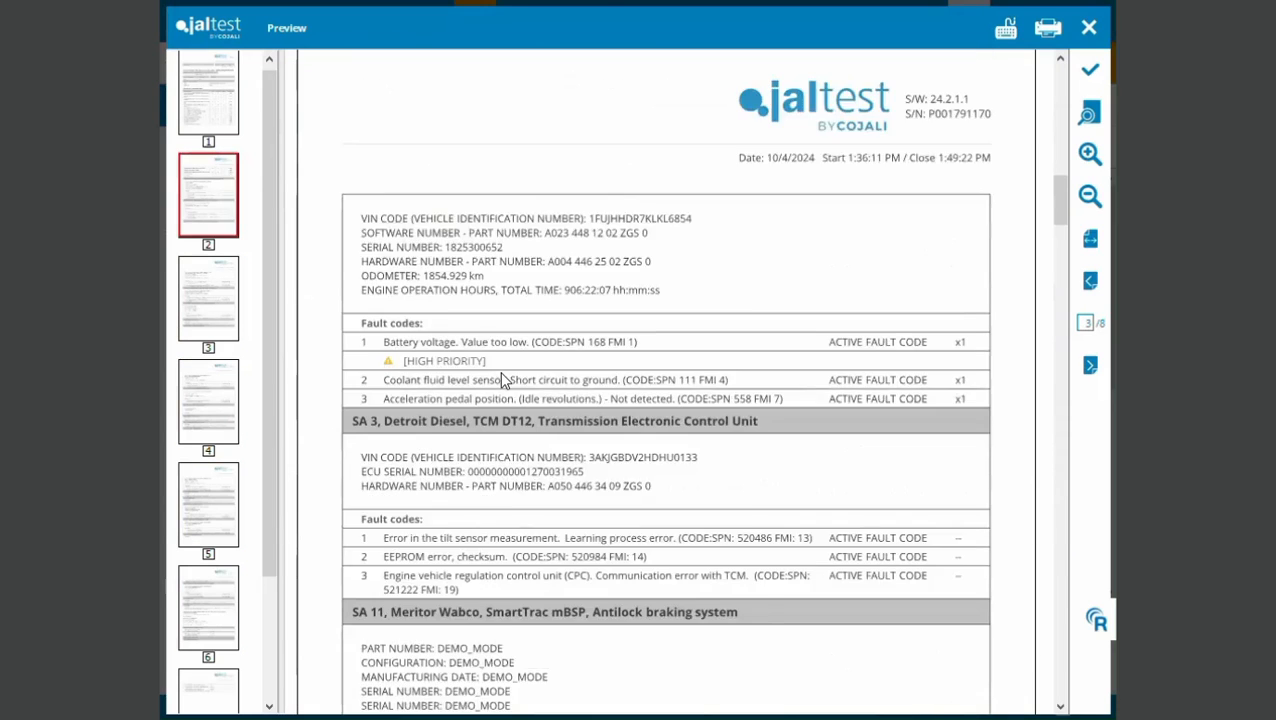
click(1092, 70)
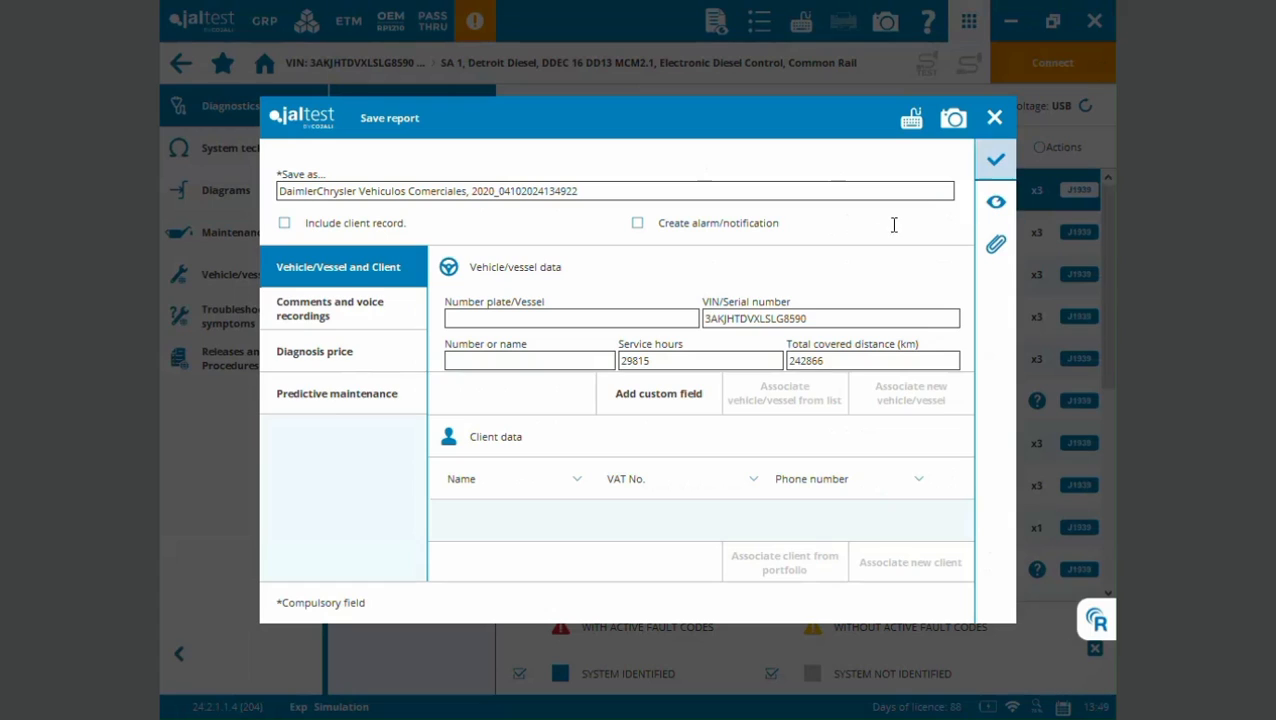
- Exit the Save report wizard without saving the report and return to the start screen
click(996, 120)
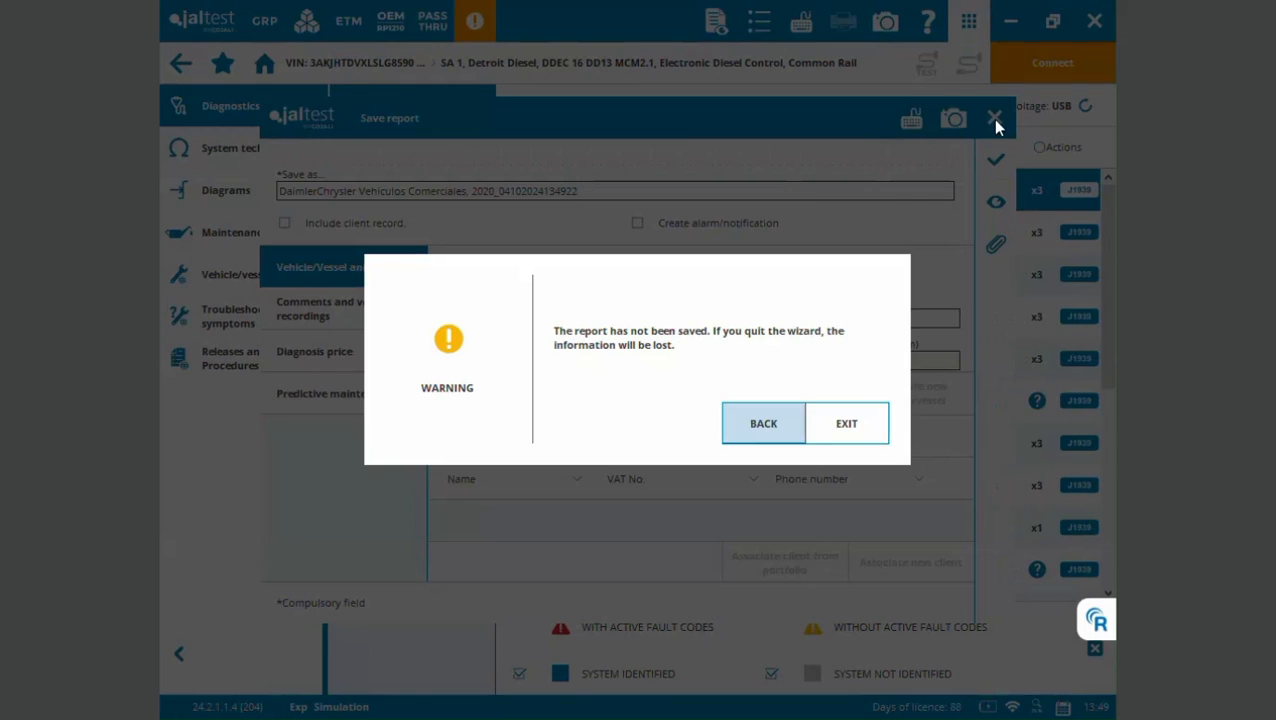
click(844, 432)
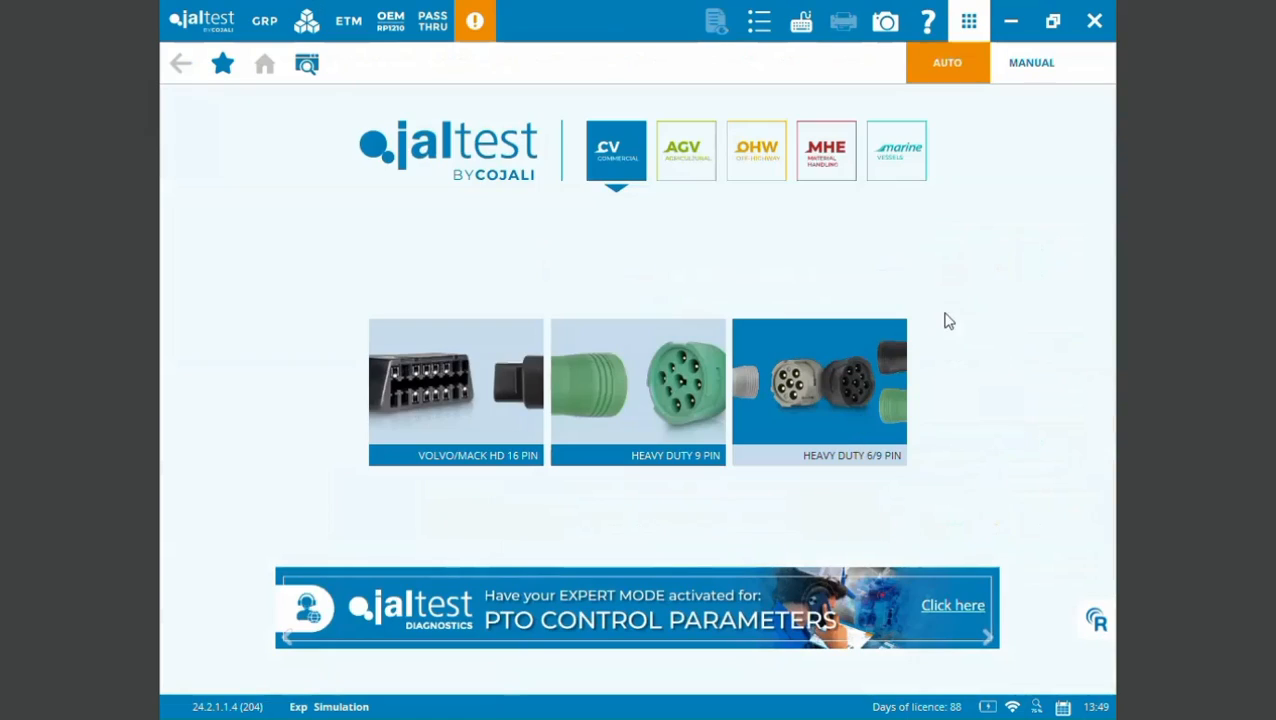